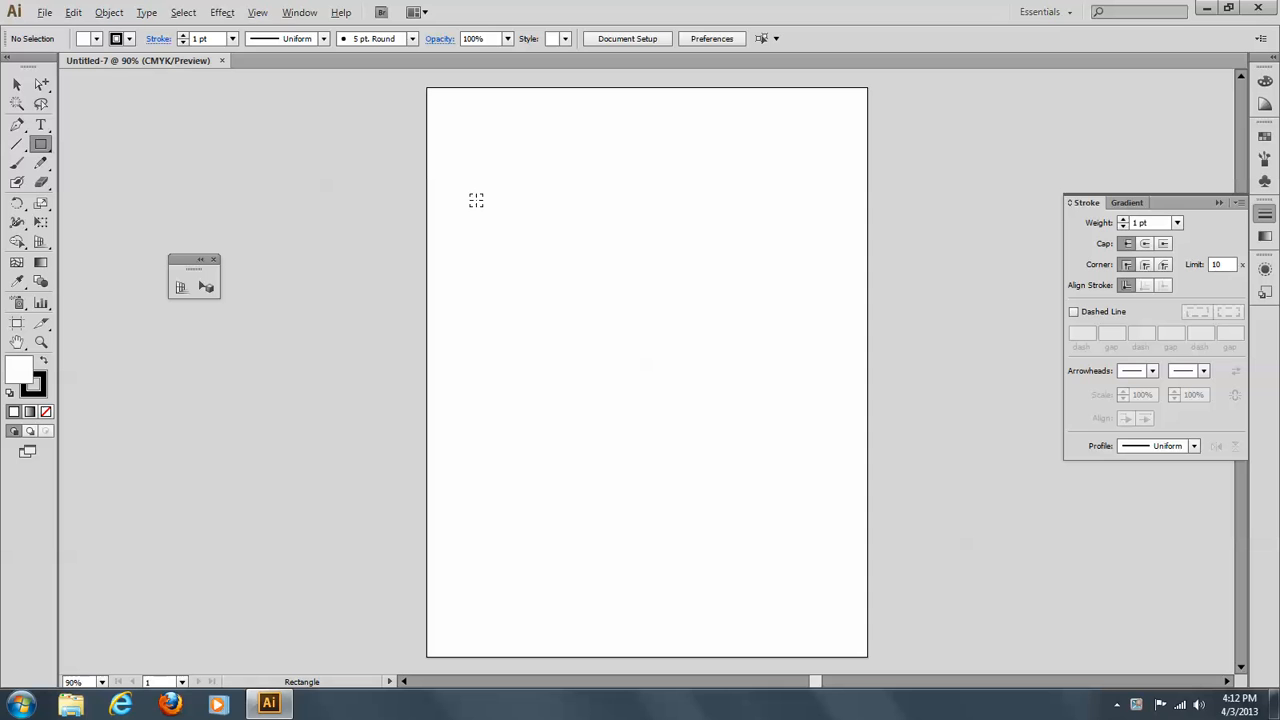
Step: Draw a 2 in wide by 1.5 in high rectangle in the upper-left area of the artboard
{"action": "left_click", "coordinate": [523, 189]}
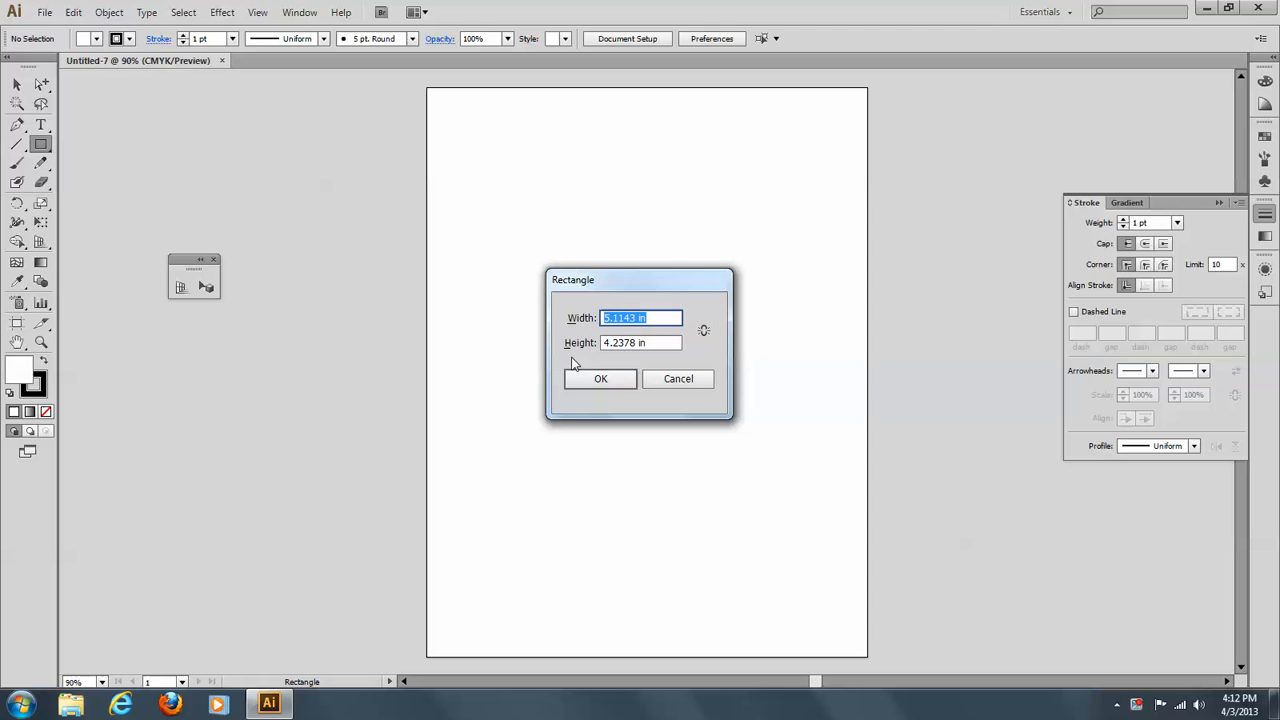
{"action": "left_click", "coordinate": [649, 318]}
{"action": "left_click_drag", "start_coordinate": [649, 318], "coordinate": [494, 318]}
{"action": "type", "text": "2 in"}
{"action": "key", "text": "Tab"}
{"action": "left_click", "coordinate": [648, 345]}
{"action": "left_click_drag", "start_coordinate": [647, 345], "coordinate": [509, 337]}
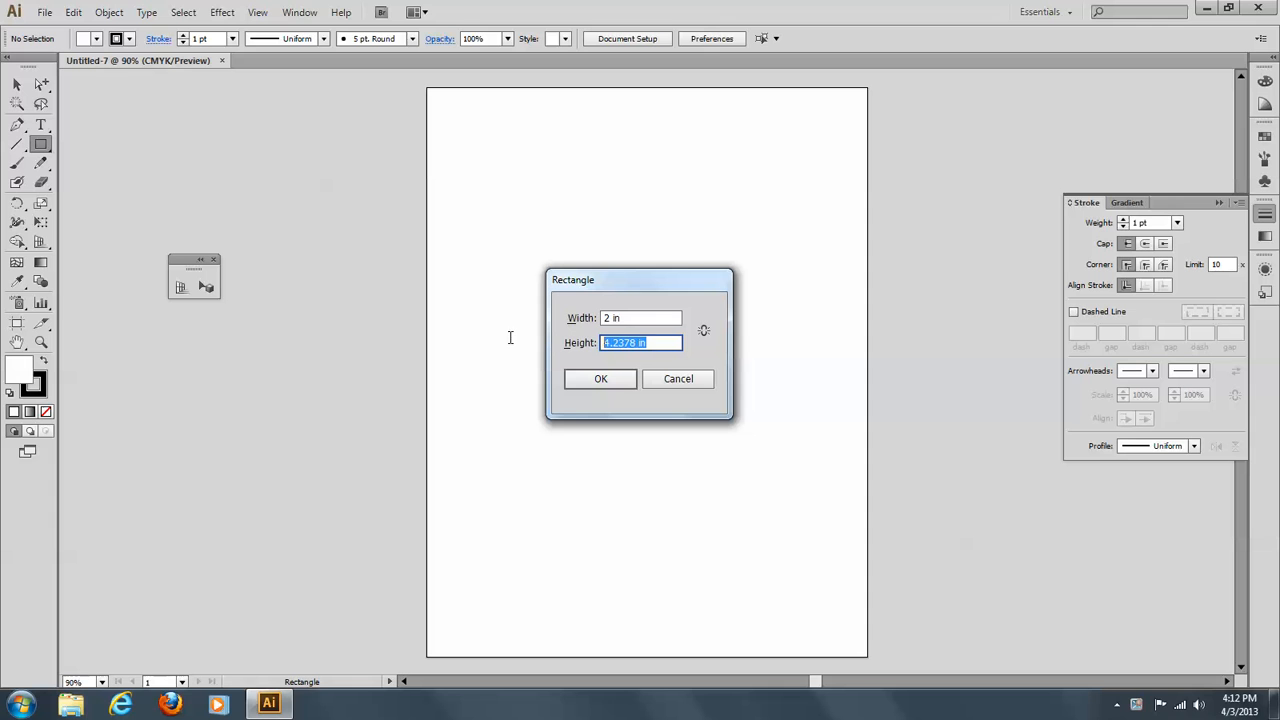
{"action": "type", "text": "1.5"}
{"action": "left_click", "coordinate": [598, 379]}
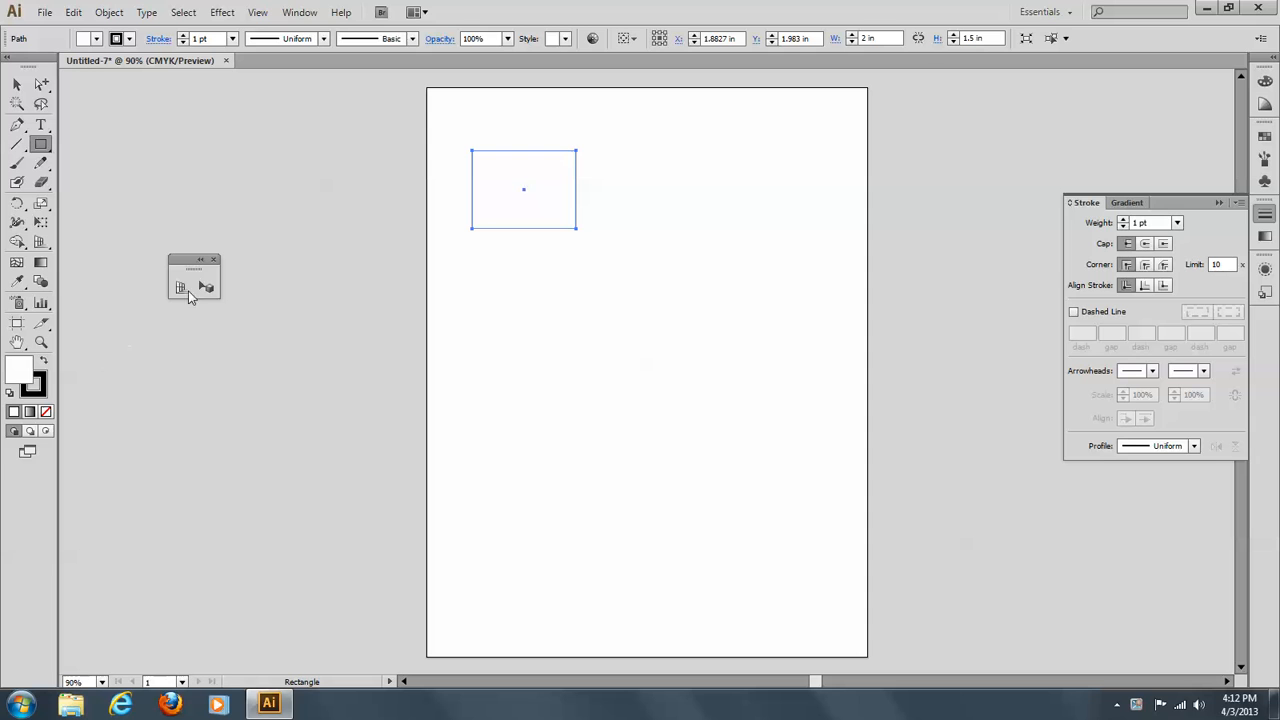
Step: Remove the rectangle's stroke and fill it with CMYK Yellow
{"action": "left_click", "coordinate": [42, 393]}
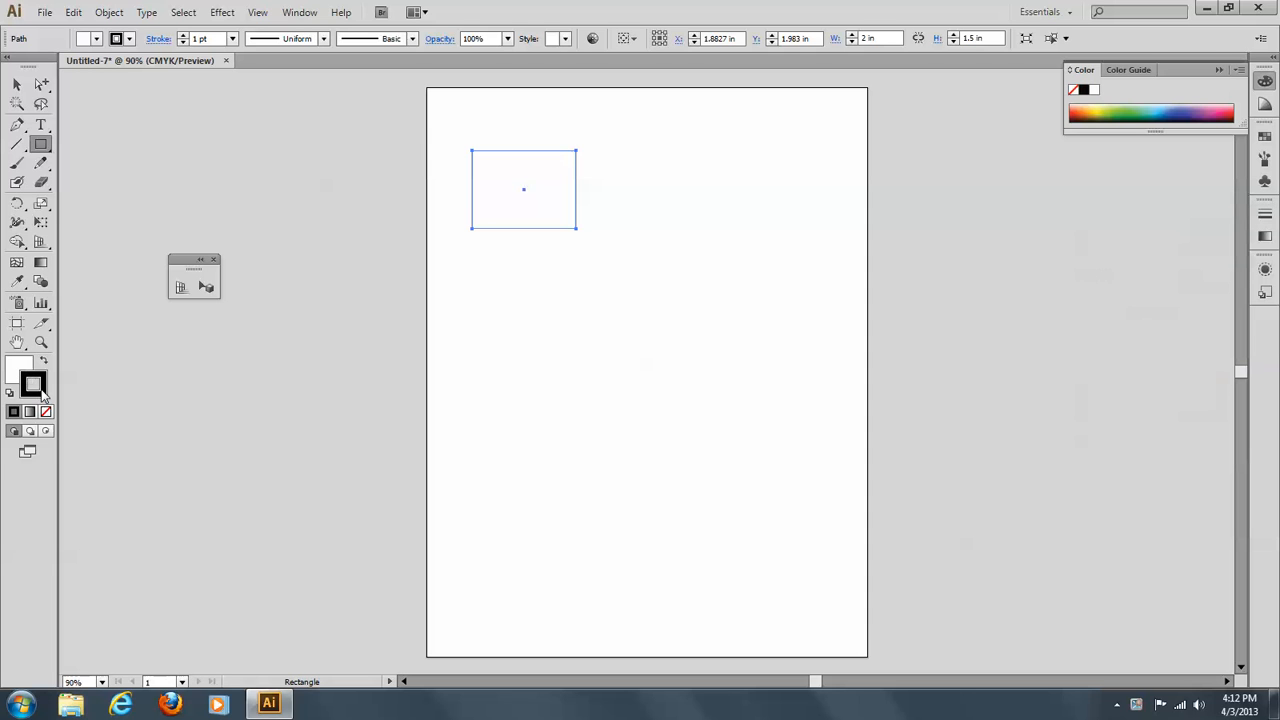
{"action": "left_click", "coordinate": [46, 412]}
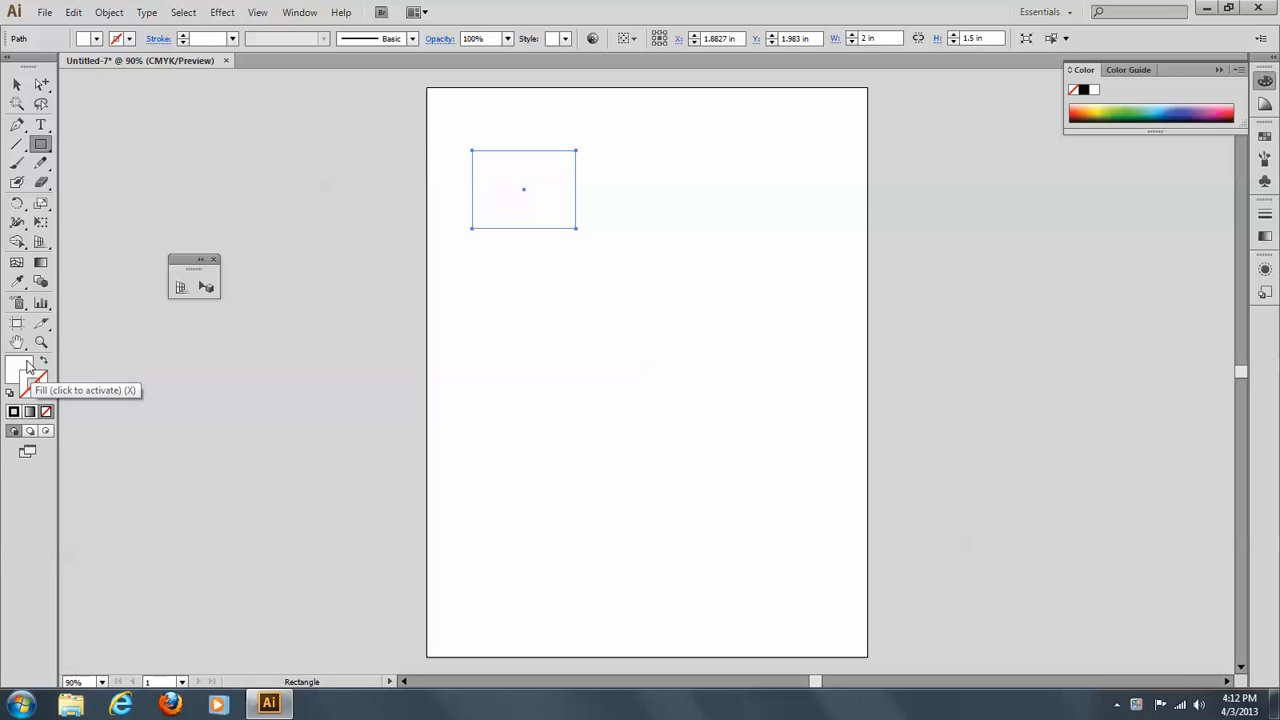
{"action": "left_click", "coordinate": [22, 369]}
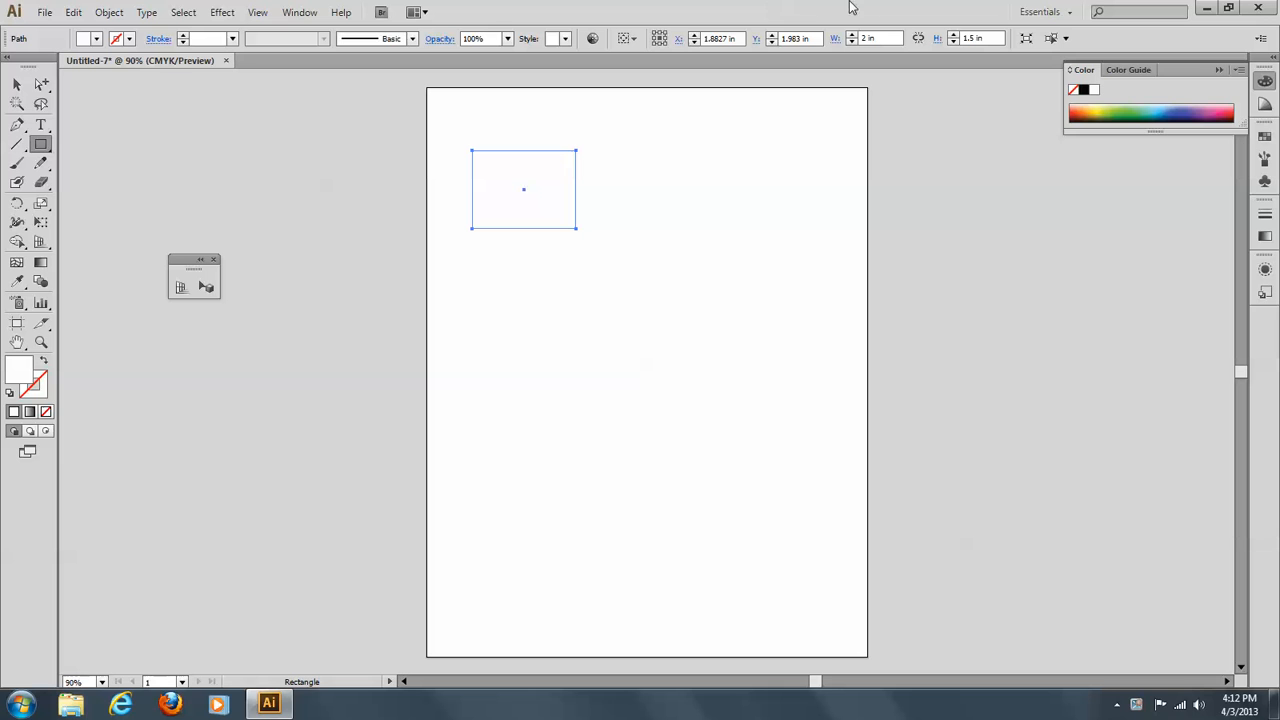
{"action": "left_click", "coordinate": [1266, 138]}
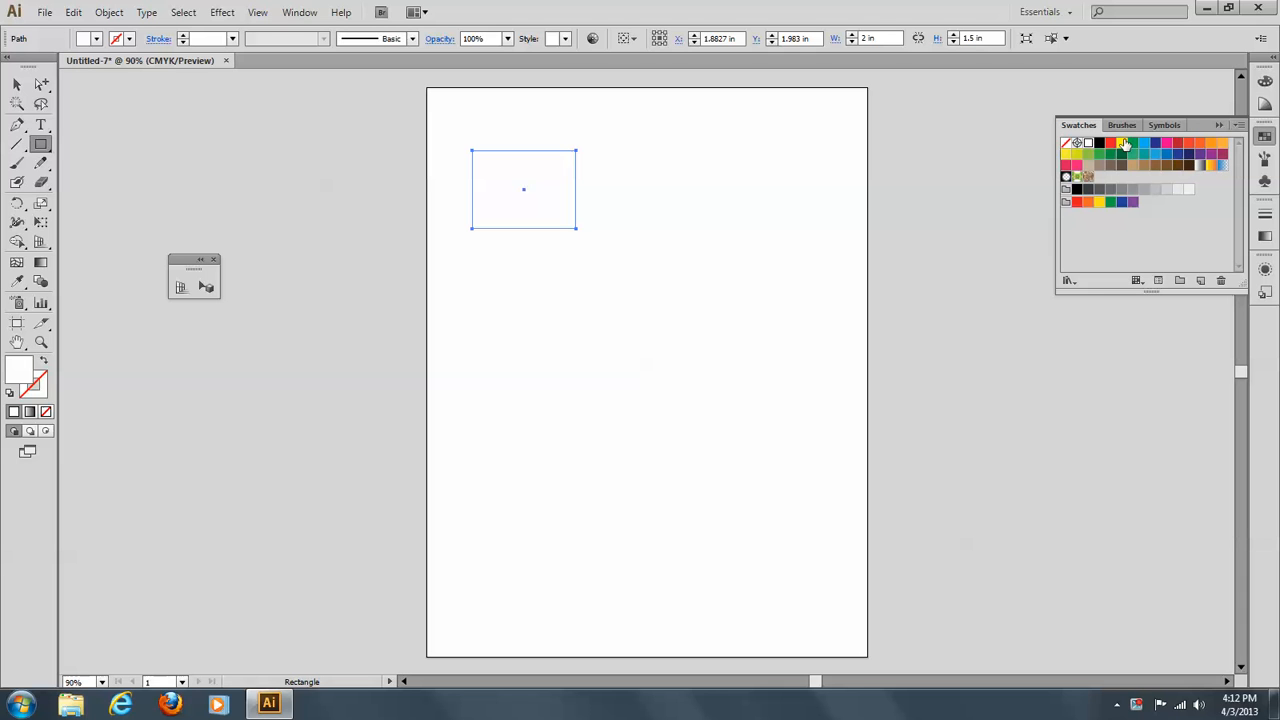
{"action": "left_click", "coordinate": [1123, 143]}
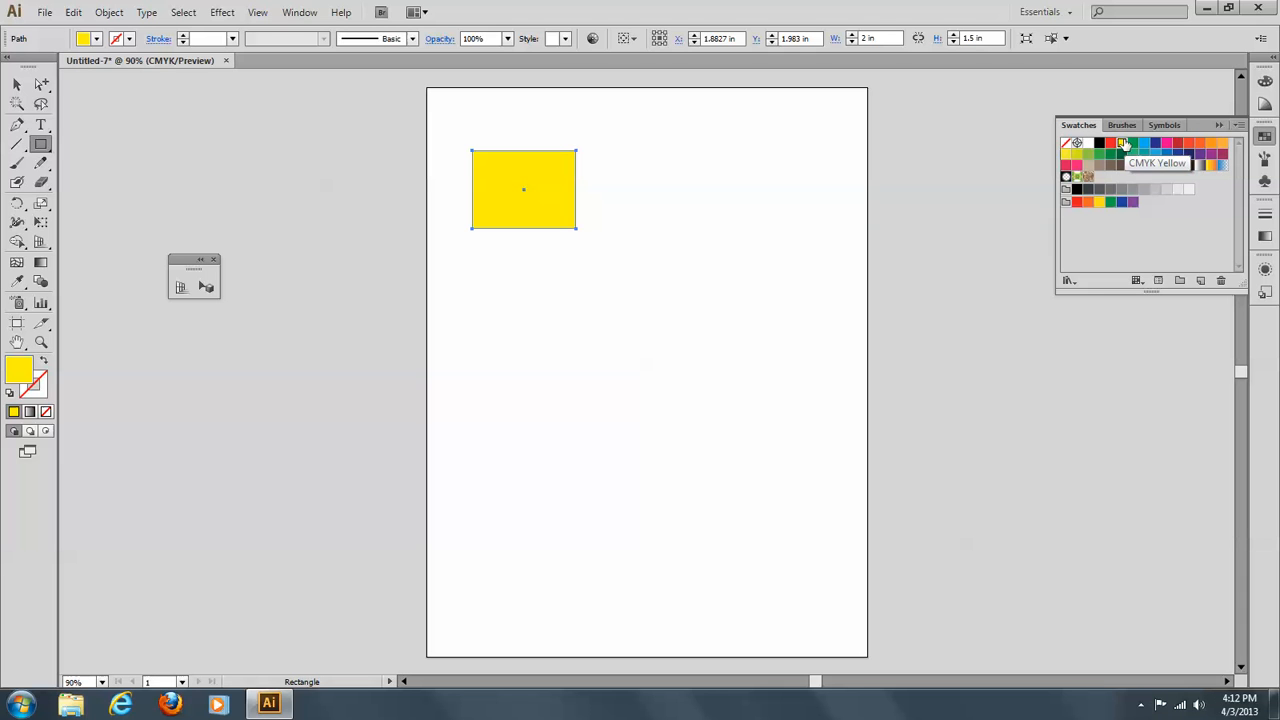
Step: Add the text "Top", enlarge it and place it centred in the upper half of the yellow rectangle
{"action": "left_click", "coordinate": [41, 124]}
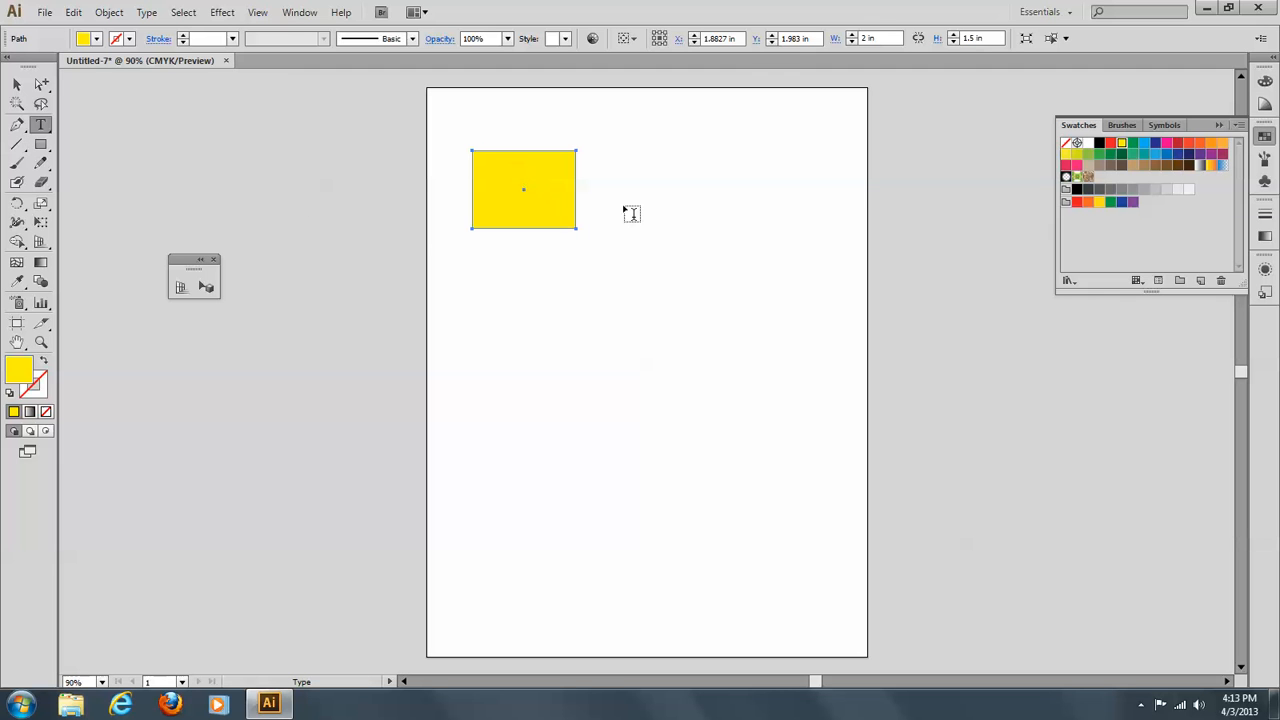
{"action": "left_click", "coordinate": [15, 85]}
{"action": "left_click", "coordinate": [260, 166]}
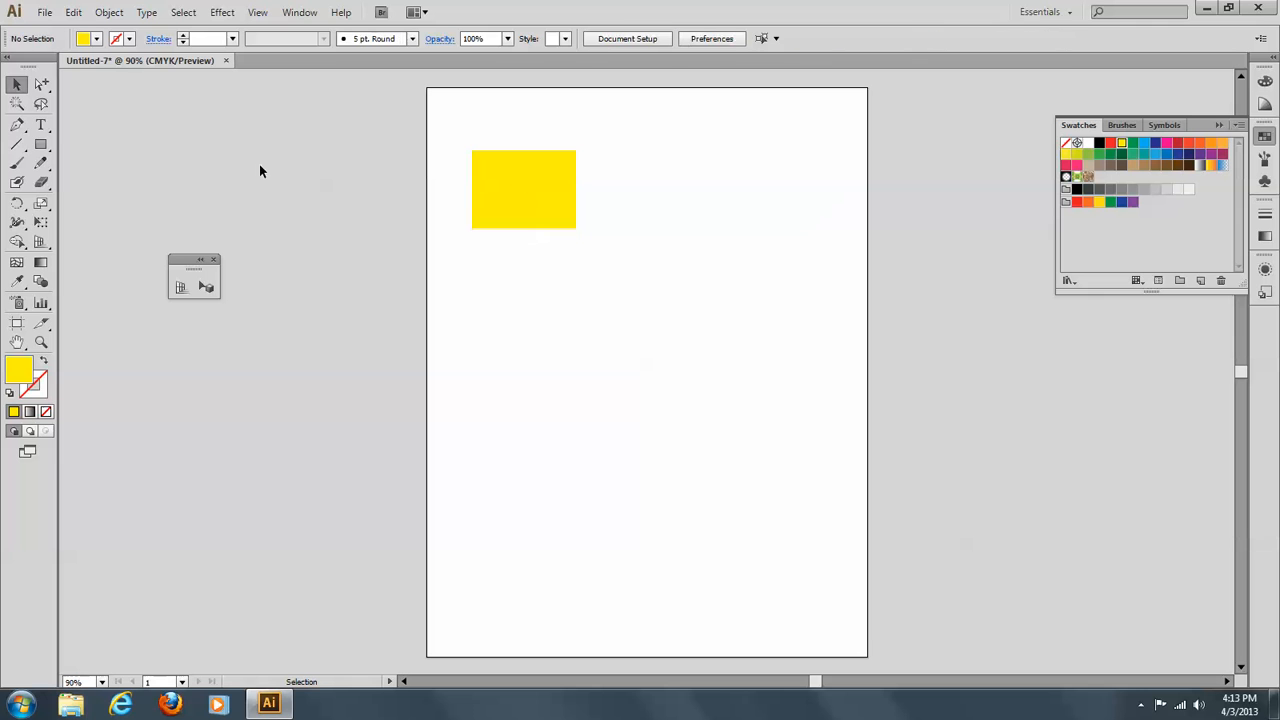
{"action": "left_click", "coordinate": [41, 125]}
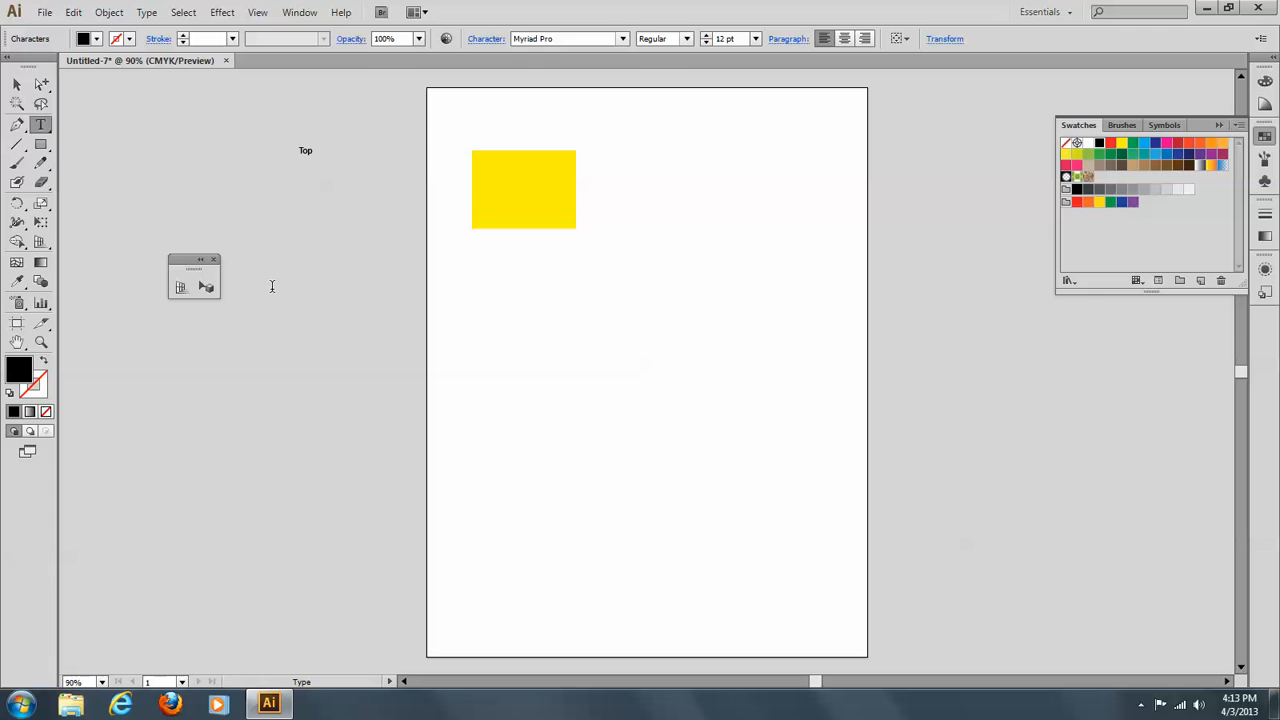
{"action": "key", "text": "Escape"}
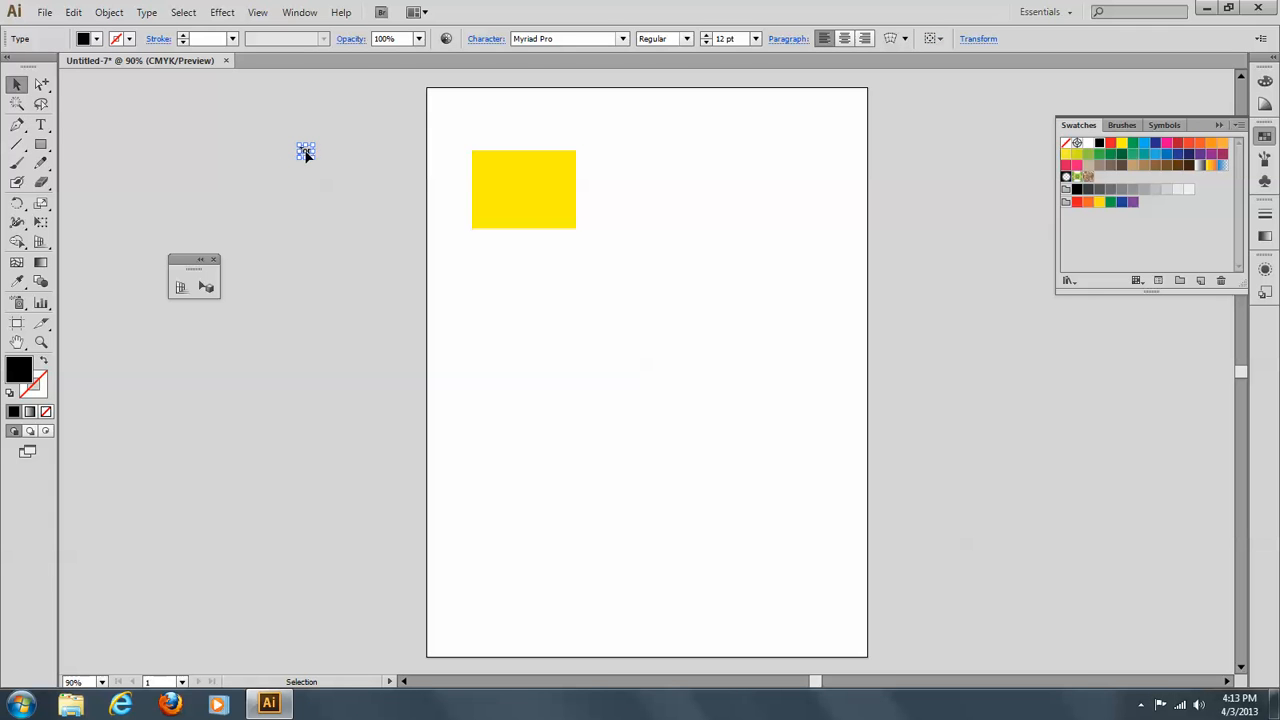
{"action": "left_click_drag", "start_coordinate": [306, 151], "coordinate": [519, 178]}
{"action": "left_click", "coordinate": [128, 189]}
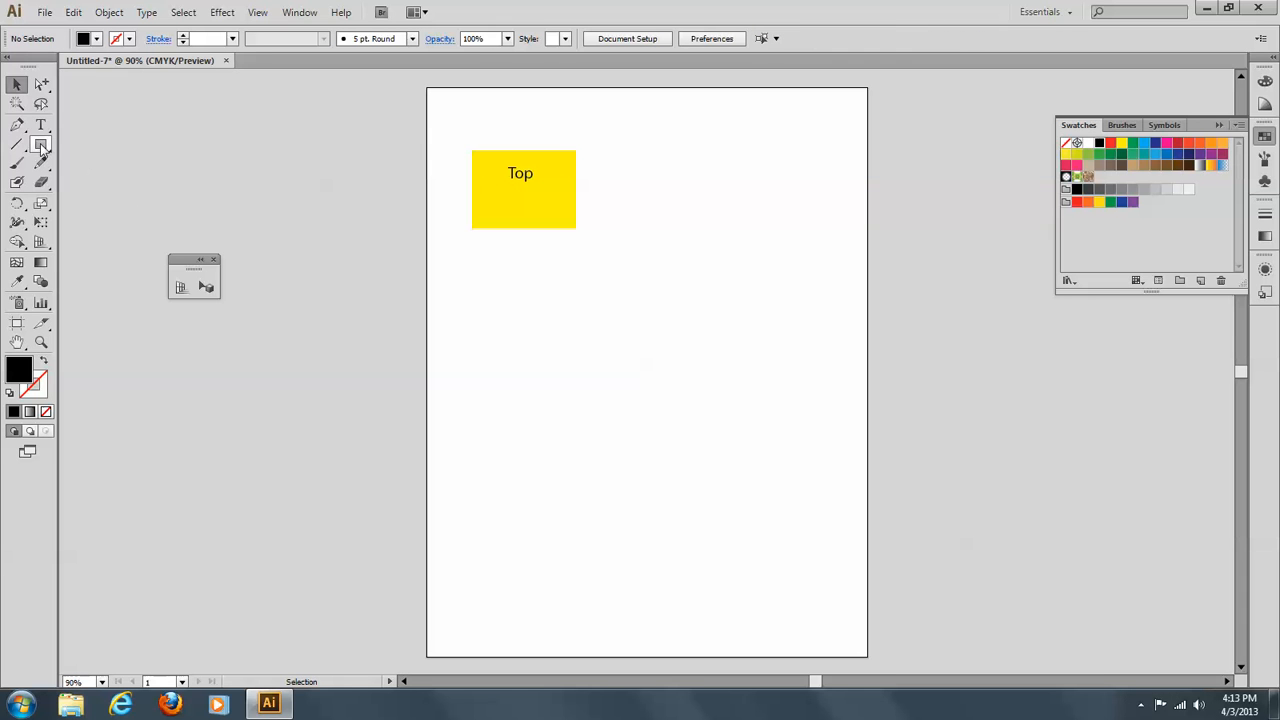
Step: Draw an ellipse about 1.05 in by 0.42 in below the word "Top" and fill it with the green foliage pattern swatch
{"action": "left_click_drag", "start_coordinate": [42, 147], "coordinate": [90, 184]}
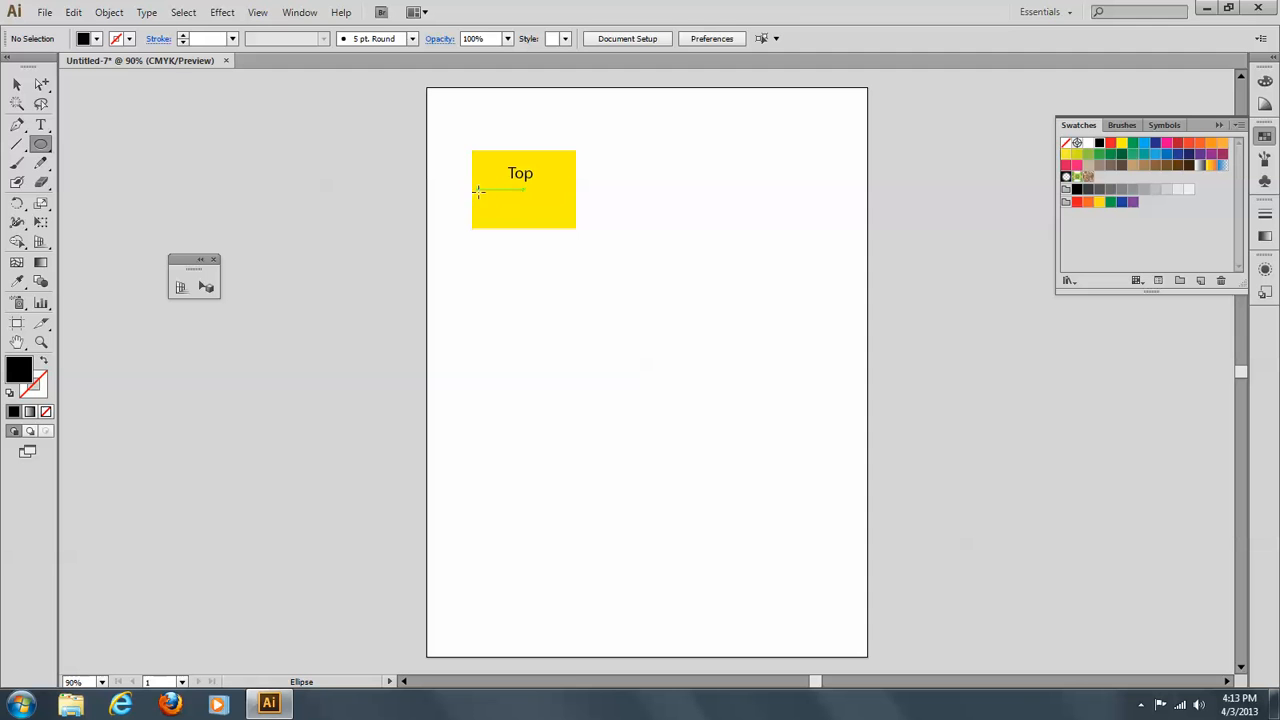
{"action": "left_click_drag", "start_coordinate": [497, 189], "coordinate": [553, 211]}
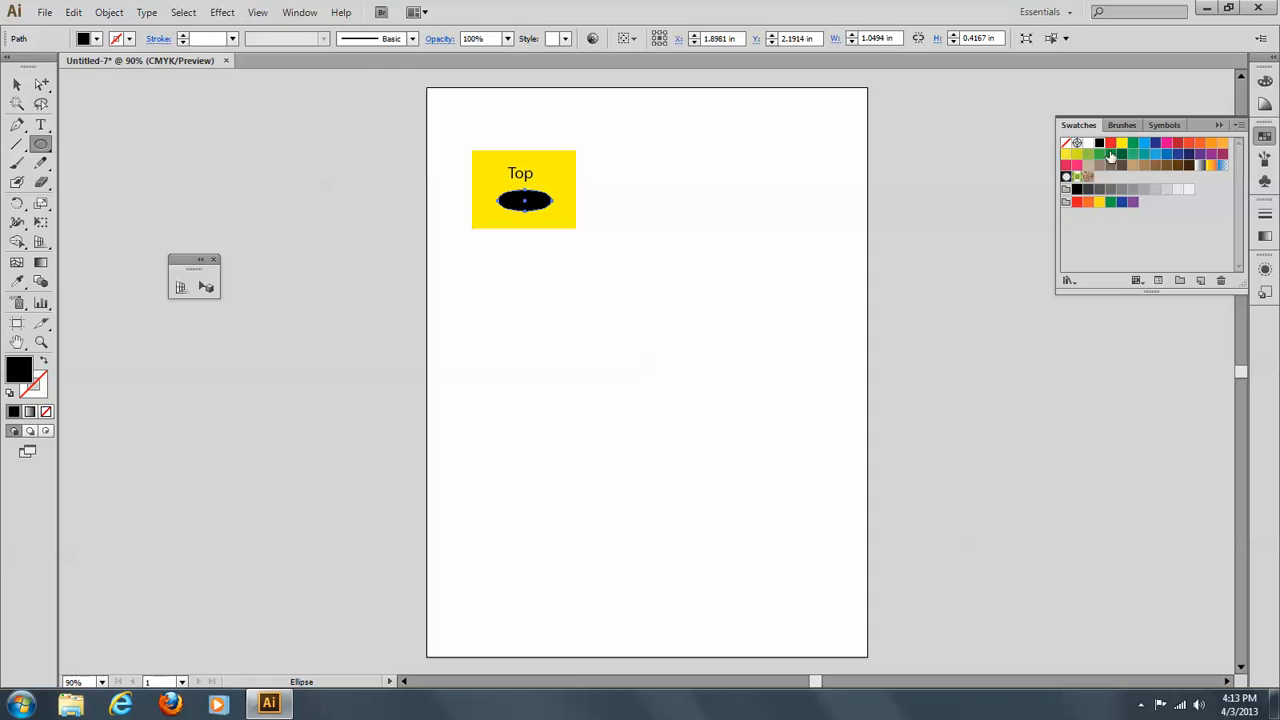
{"action": "left_click", "coordinate": [1074, 178]}
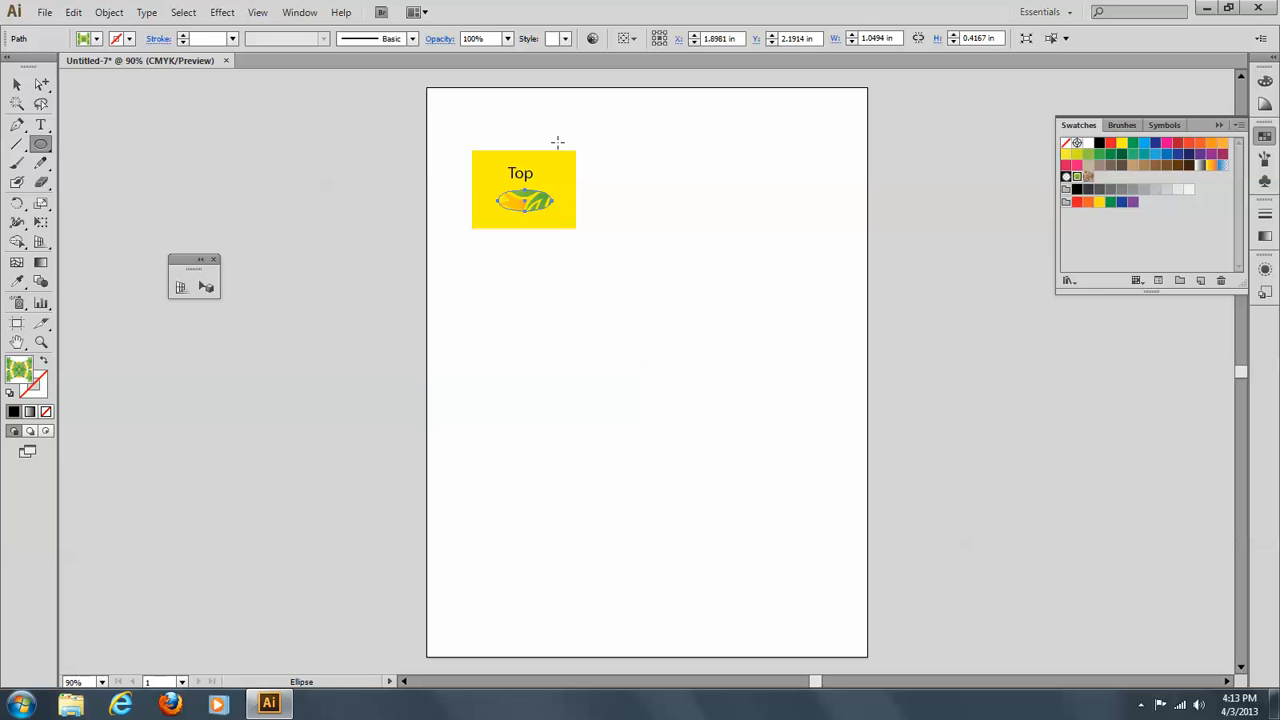
Step: Group the yellow rectangle, the "Top" text and the patterned ellipse
{"action": "left_click", "coordinate": [16, 84]}
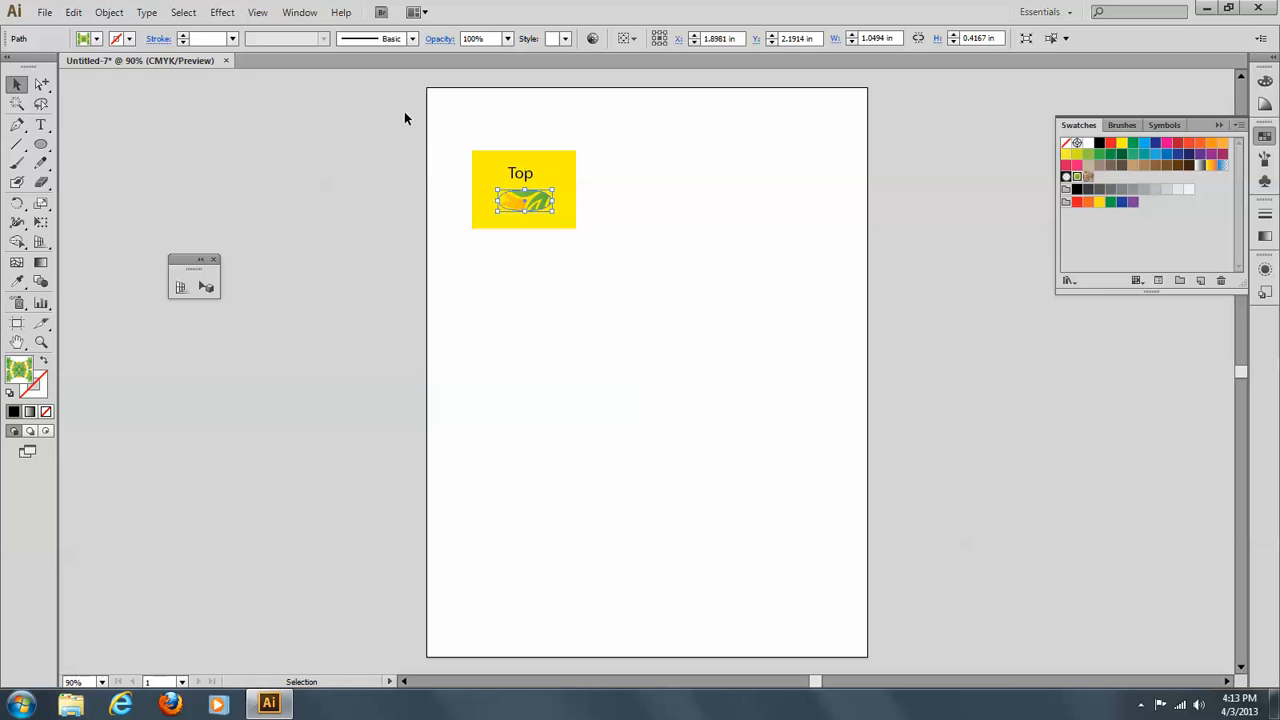
{"action": "left_click_drag", "start_coordinate": [458, 130], "coordinate": [587, 262]}
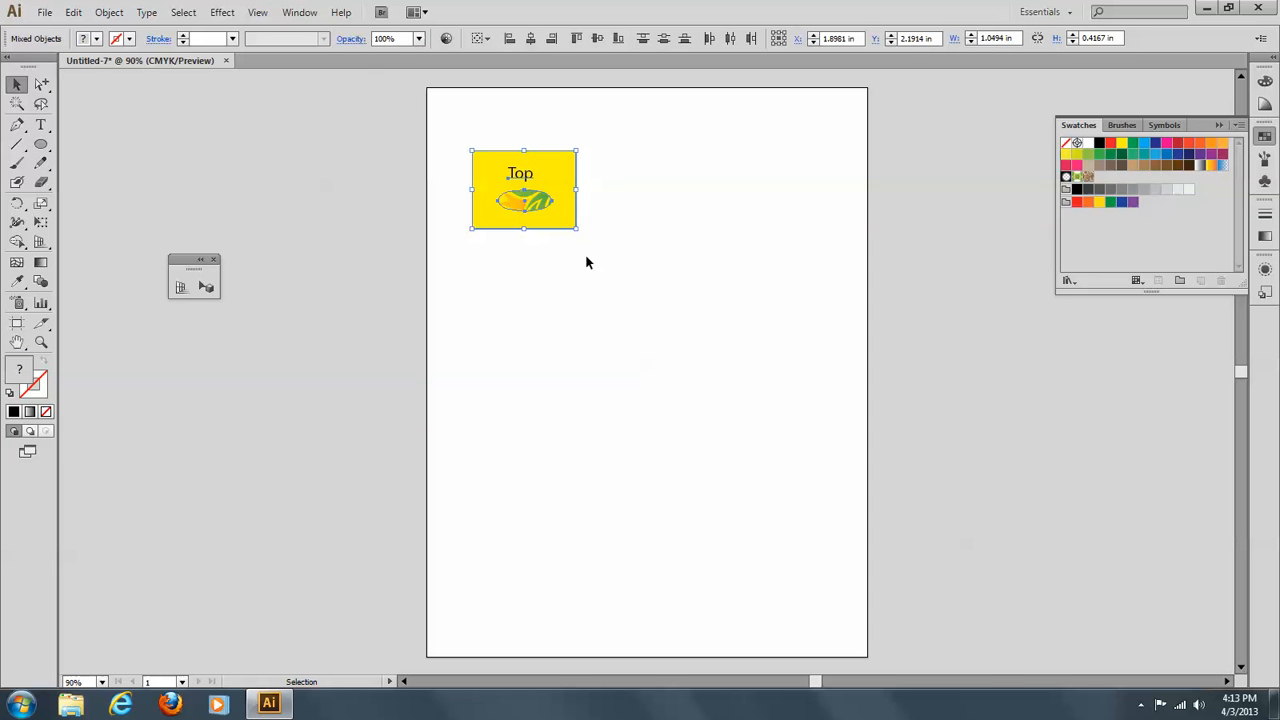
{"action": "left_click", "coordinate": [108, 13]}
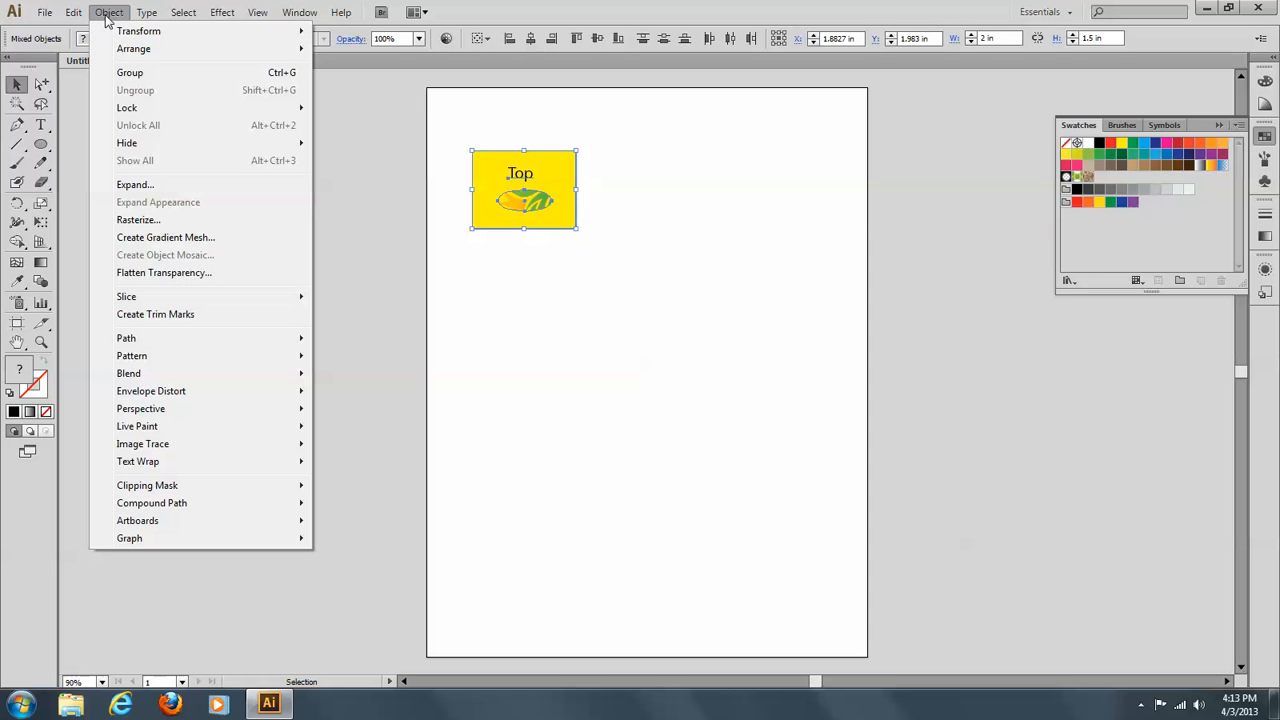
{"action": "left_click", "coordinate": [131, 75]}
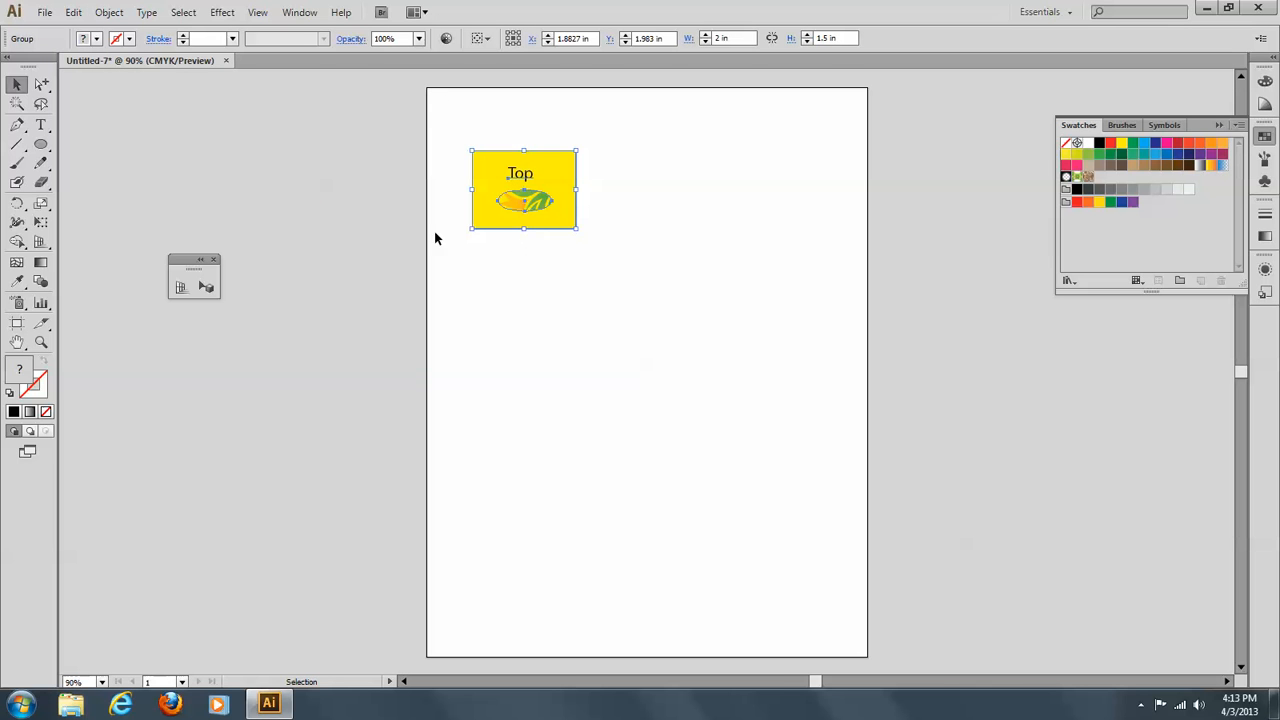
{"action": "left_click", "coordinate": [276, 182]}
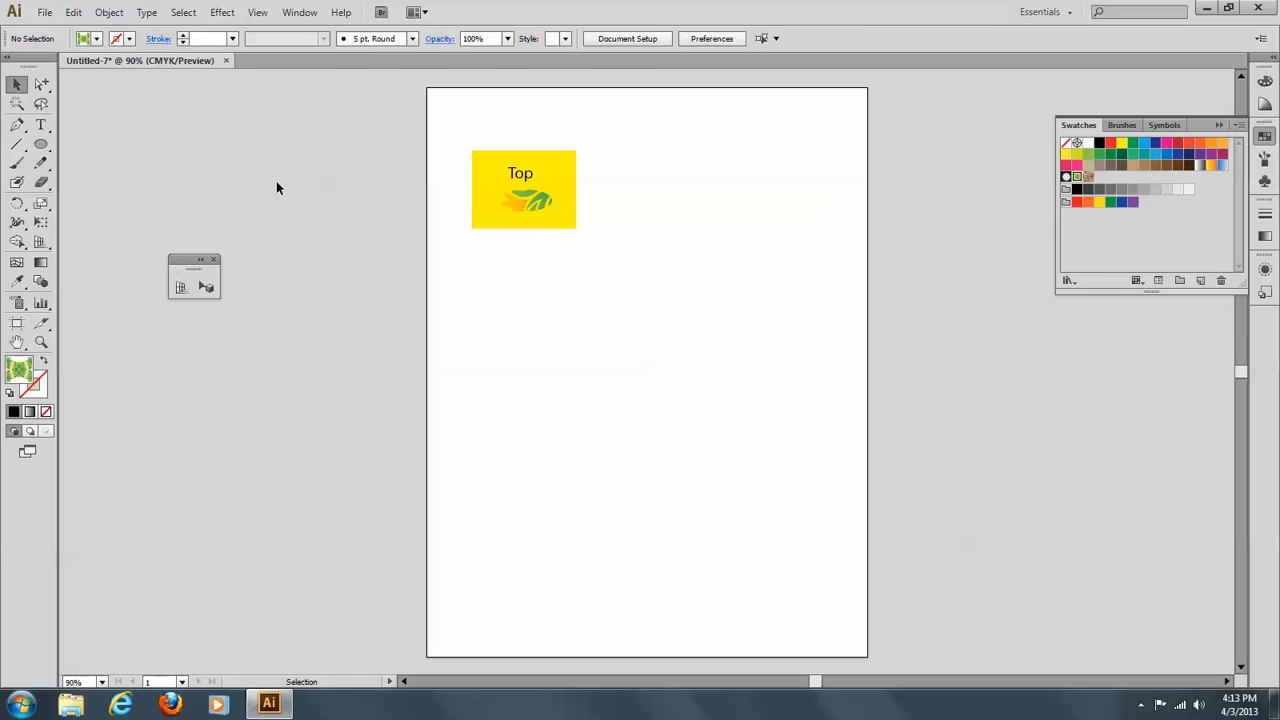
Step: Draw a 2 in wide by 1 in high rectangle just below the yellow panel, aligned with its left edge
{"action": "left_click", "coordinate": [40, 148]}
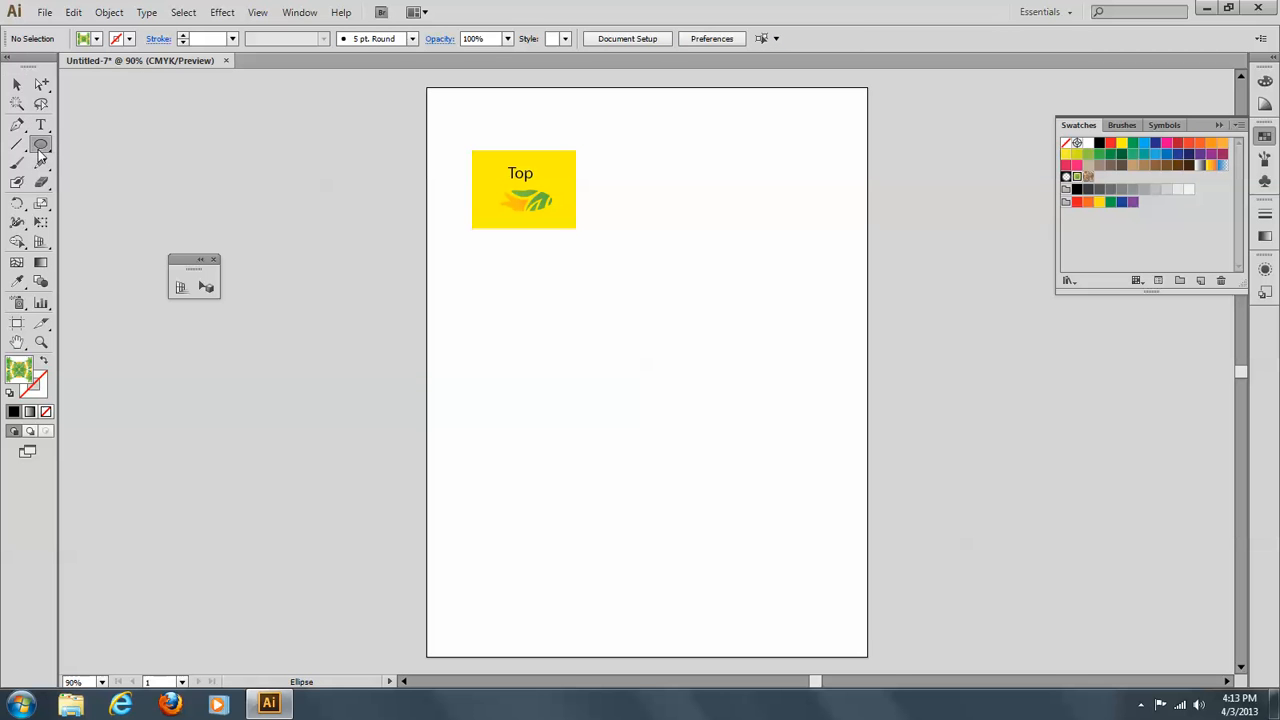
{"action": "left_click_drag", "start_coordinate": [40, 155], "coordinate": [88, 150]}
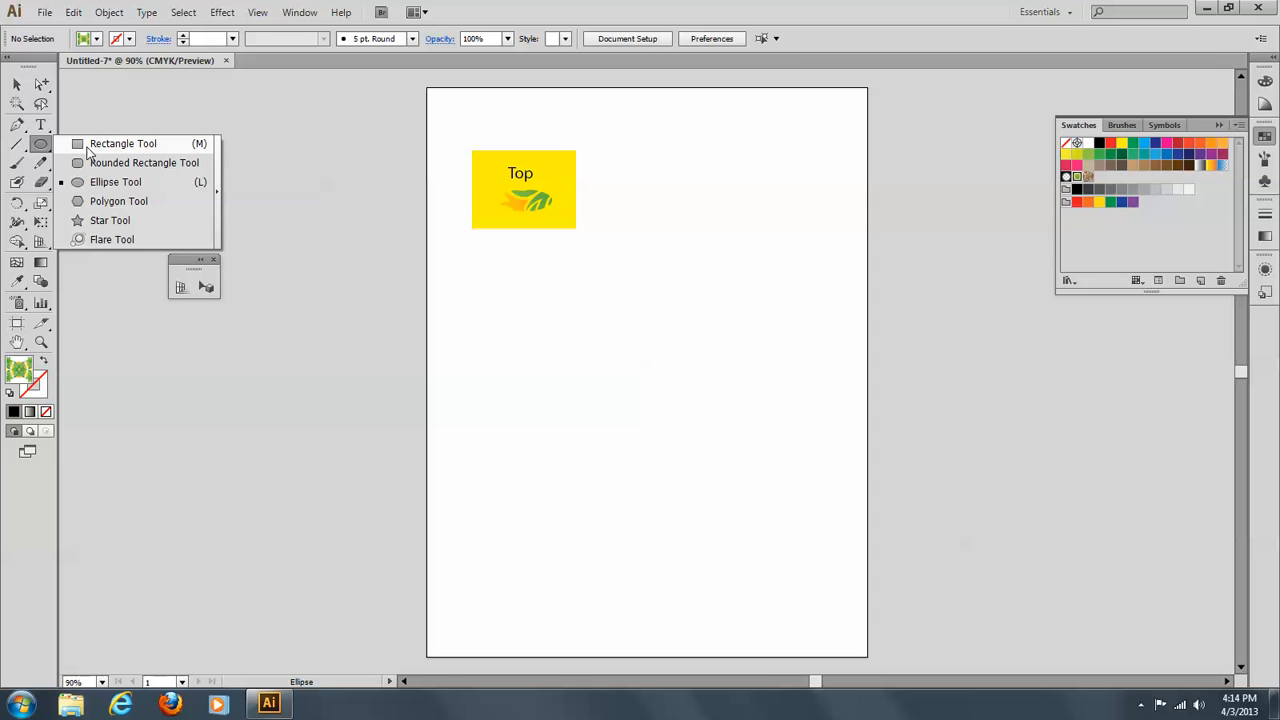
{"action": "left_click_drag", "start_coordinate": [87, 149], "coordinate": [87, 149]}
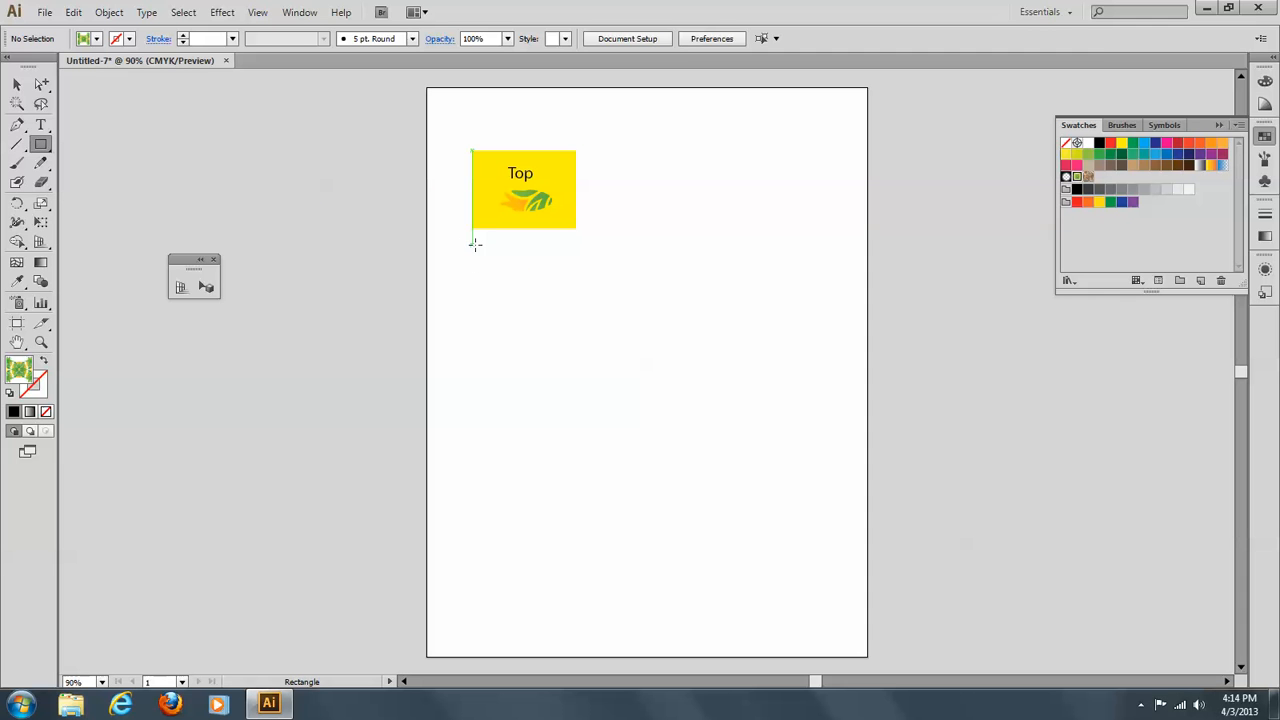
{"action": "left_click", "coordinate": [475, 243]}
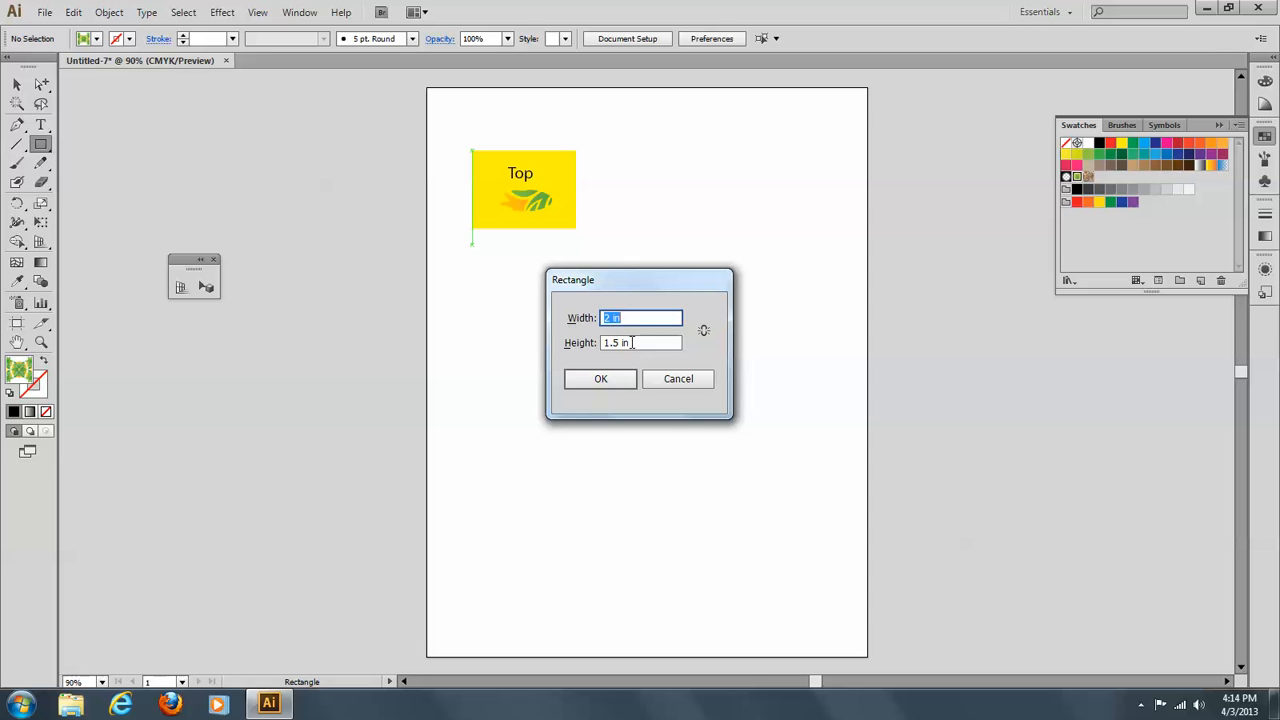
{"action": "key", "text": "Tab"}
{"action": "type", "text": "1"}
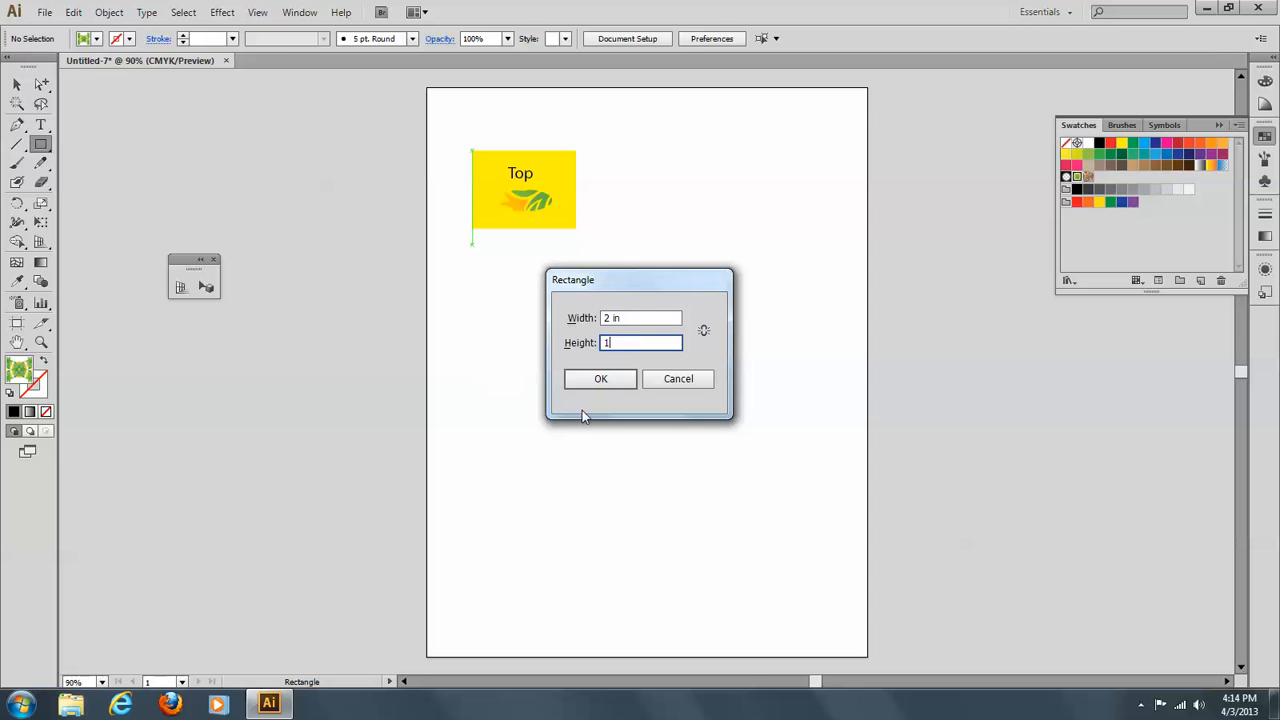
{"action": "left_click", "coordinate": [596, 382]}
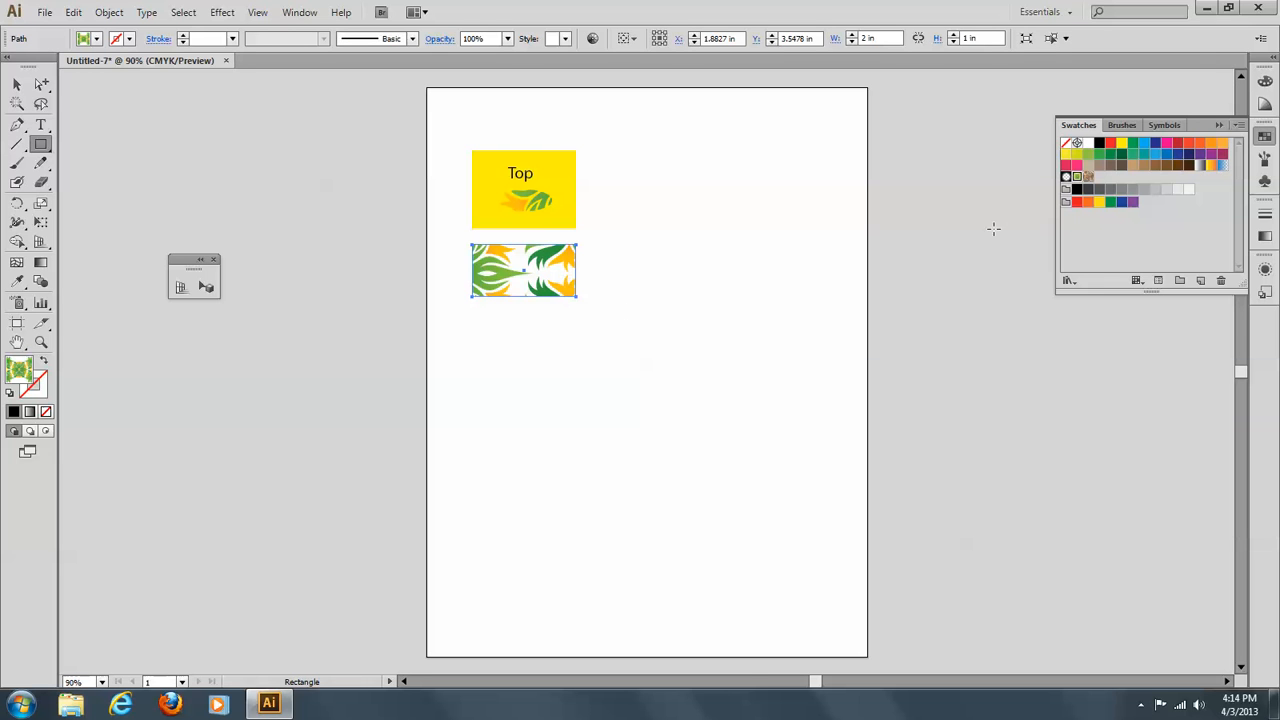
Step: Fill the new lower rectangle with the light orange swatch and deselect it
{"action": "left_click", "coordinate": [1210, 147]}
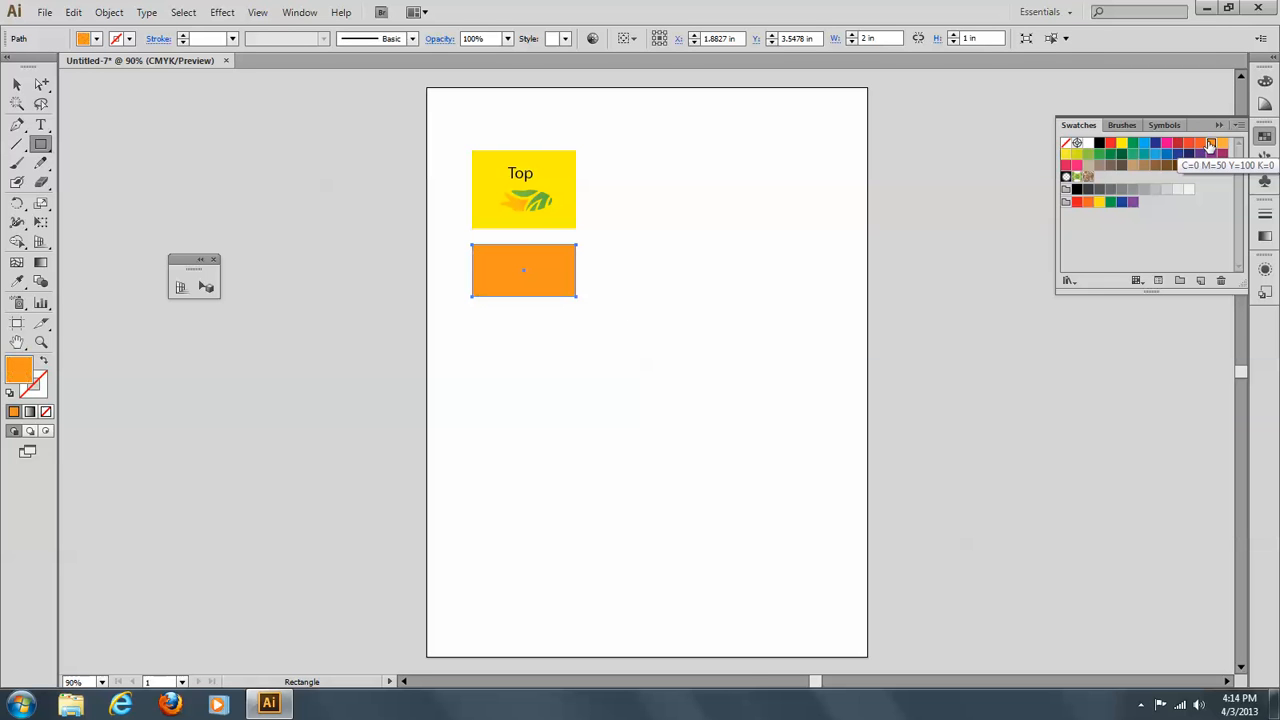
{"action": "left_click", "coordinate": [1222, 143]}
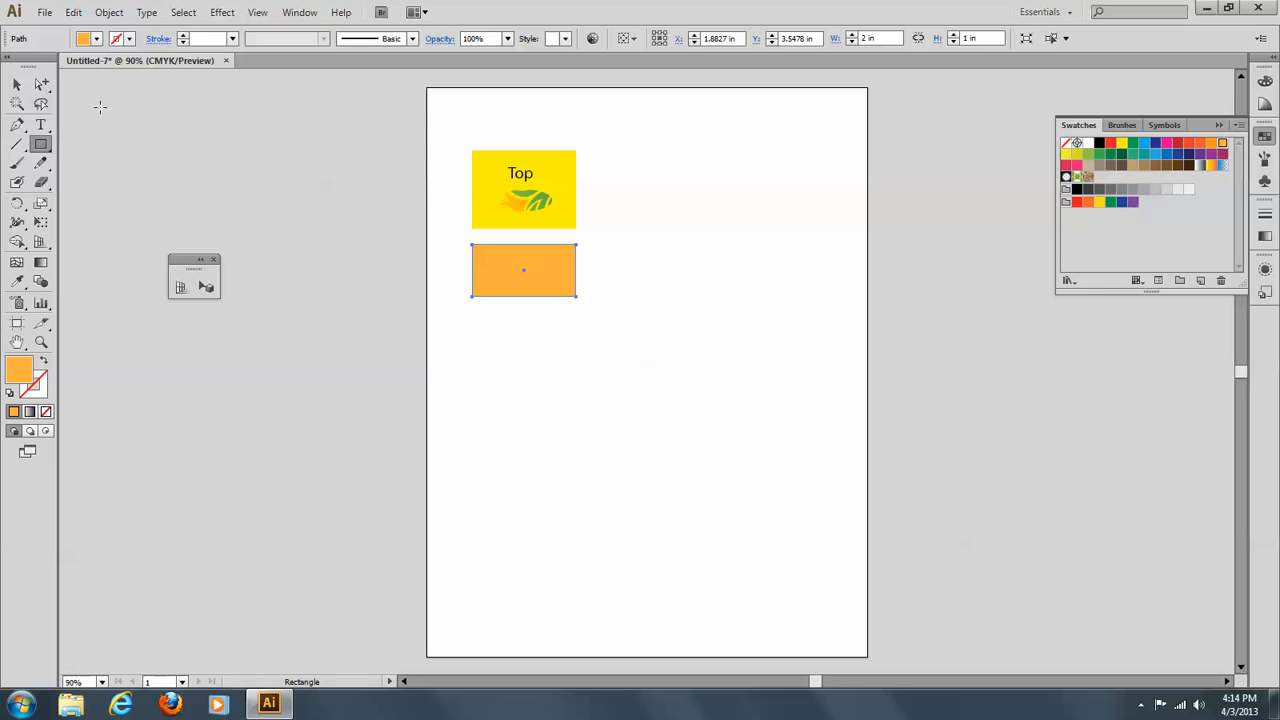
{"action": "left_click", "coordinate": [16, 84]}
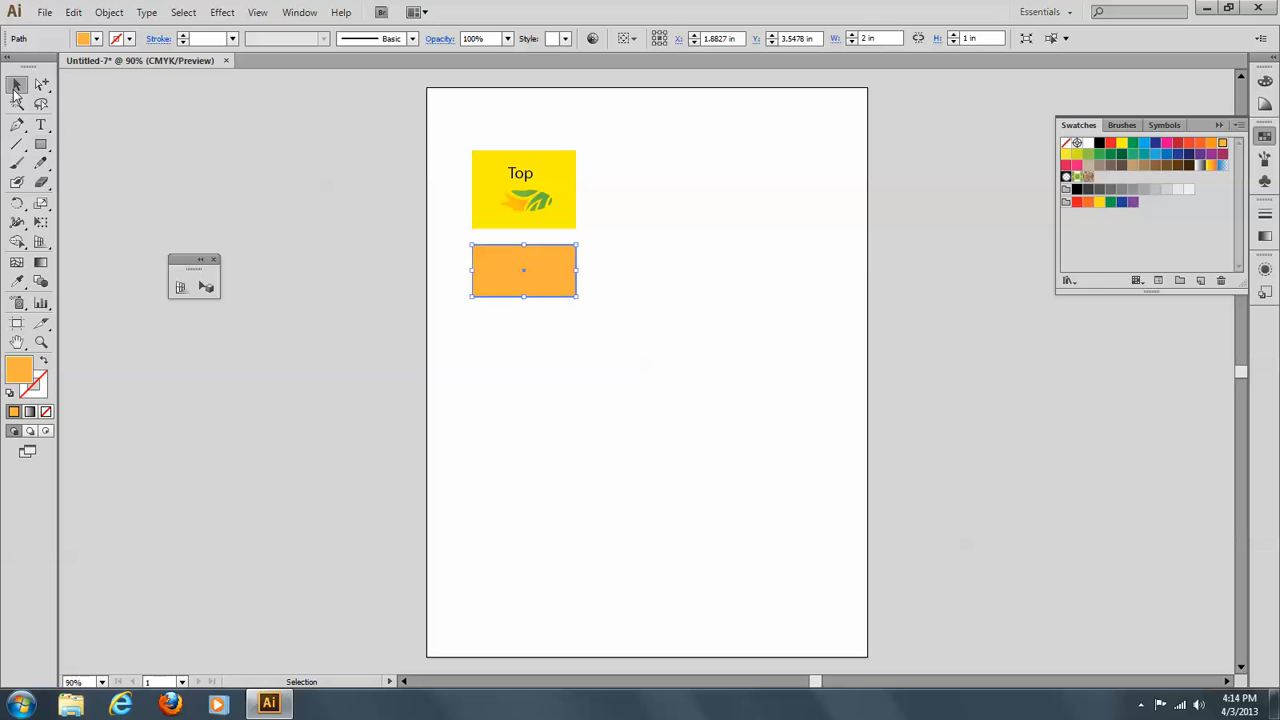
{"action": "left_click", "coordinate": [288, 174]}
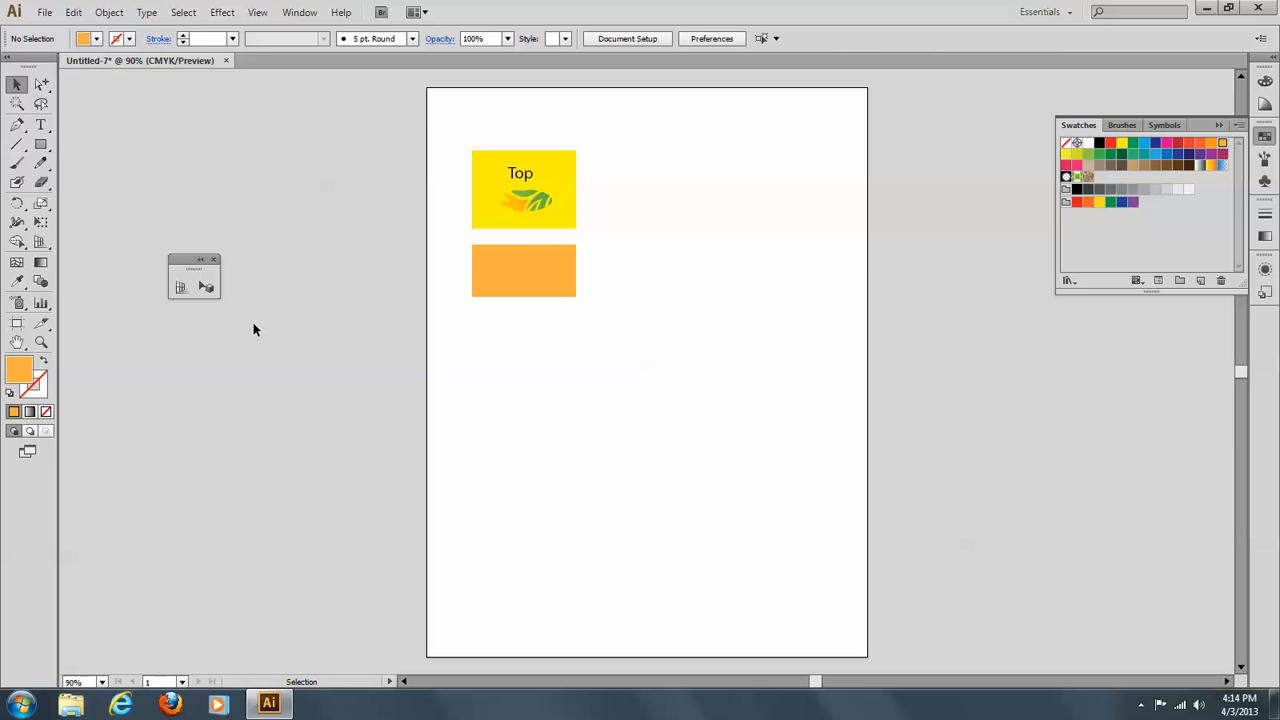
Step: Add the two-line text "Left Side (front)" and move it onto the left part of the orange rectangle
{"action": "left_click", "coordinate": [40, 124]}
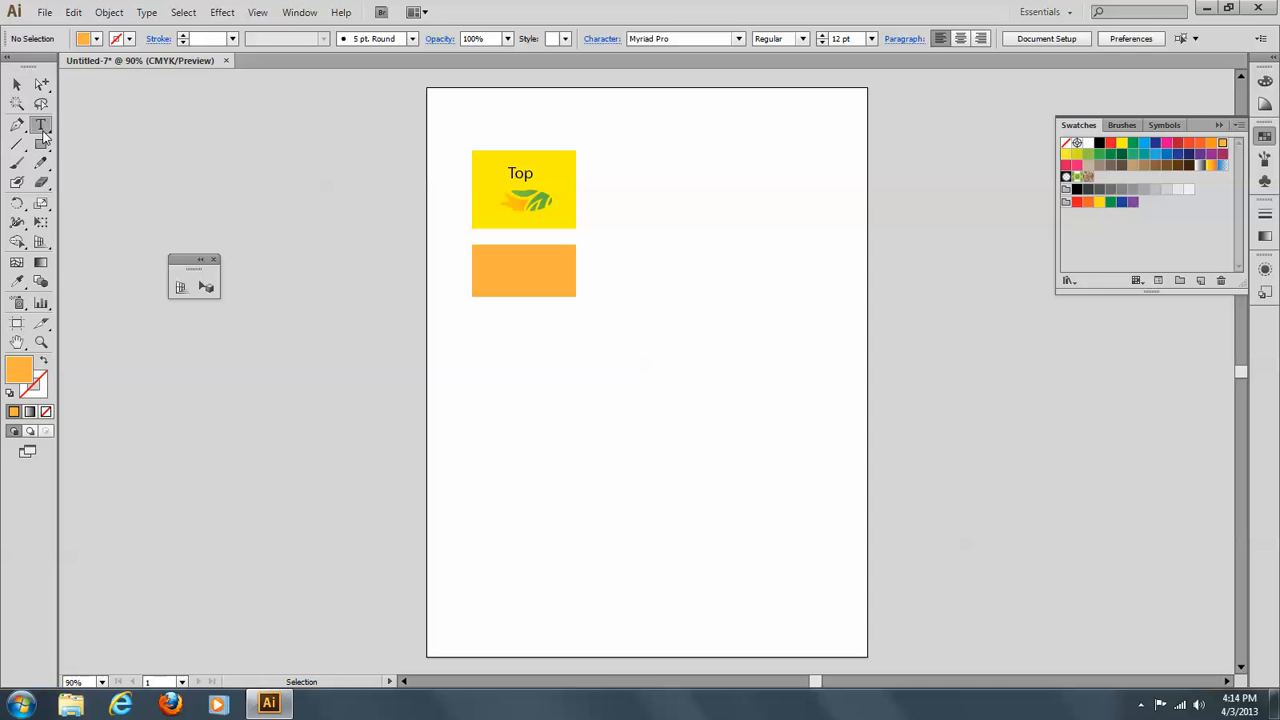
{"action": "left_click", "coordinate": [298, 262]}
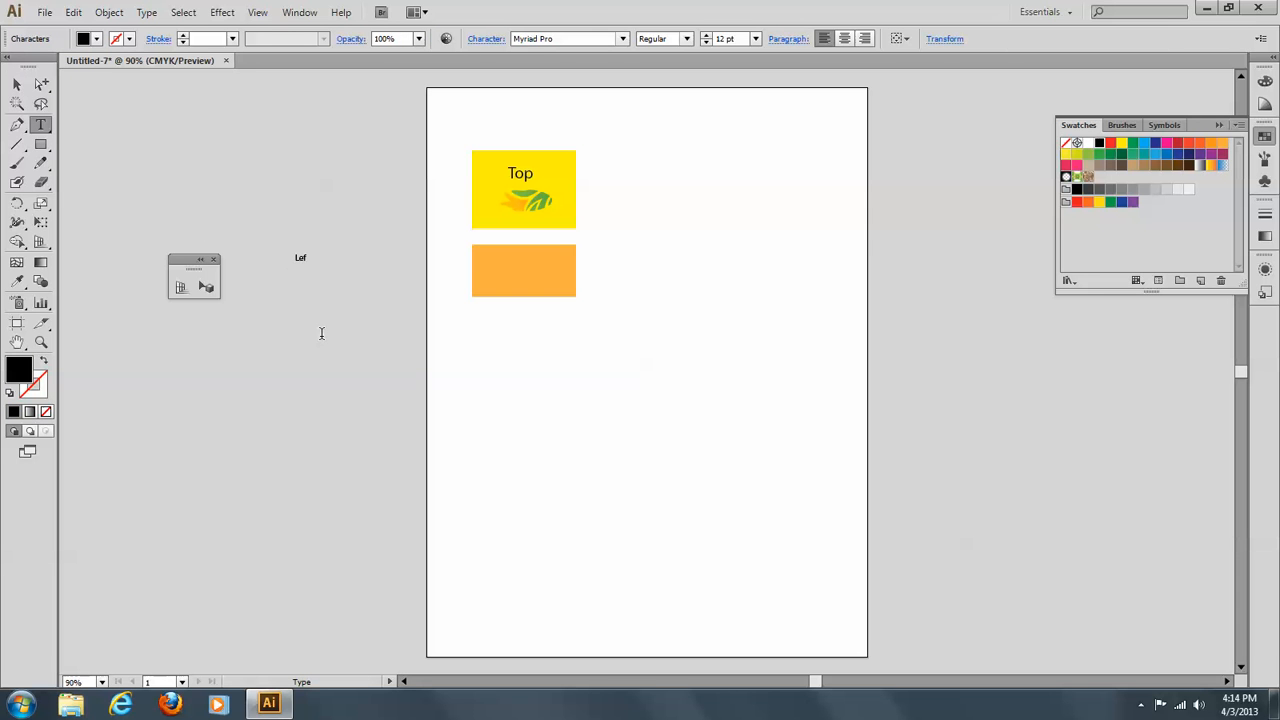
{"action": "type", "text": "Left Side (f"}
{"action": "type", "text": "ront"}
{"action": "left_click", "coordinate": [19, 84]}
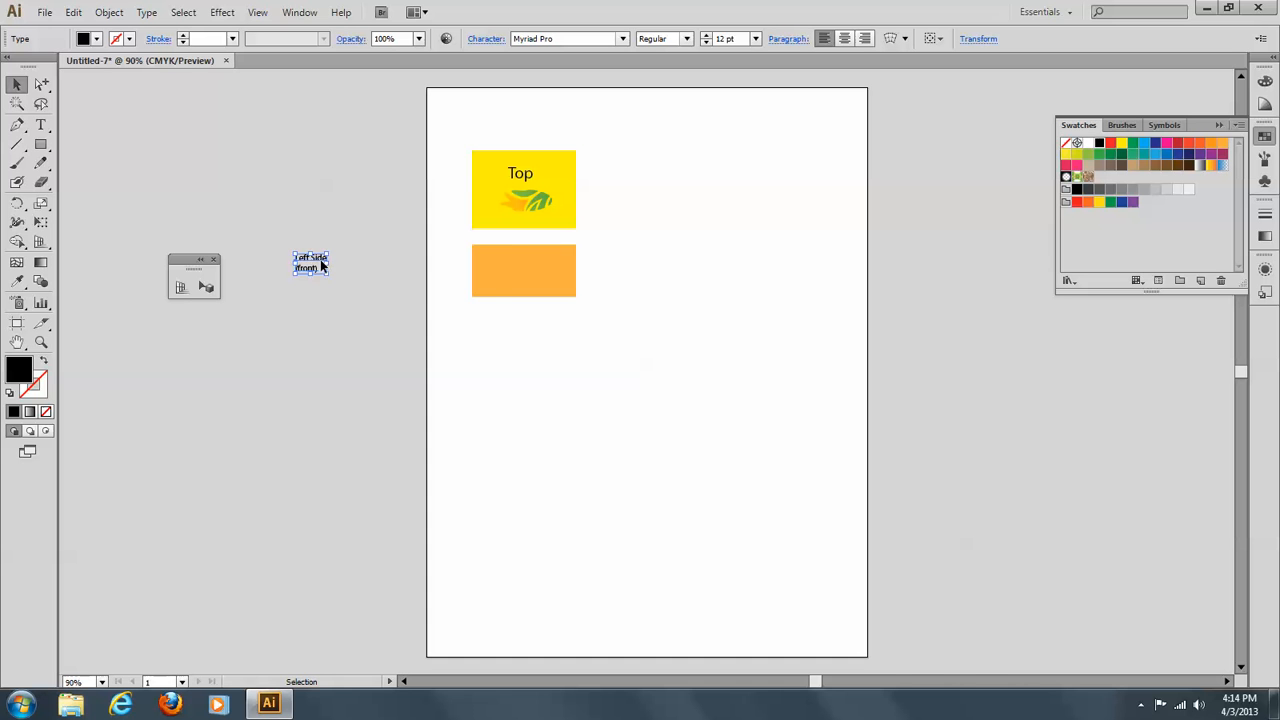
{"action": "left_click_drag", "start_coordinate": [320, 259], "coordinate": [500, 257]}
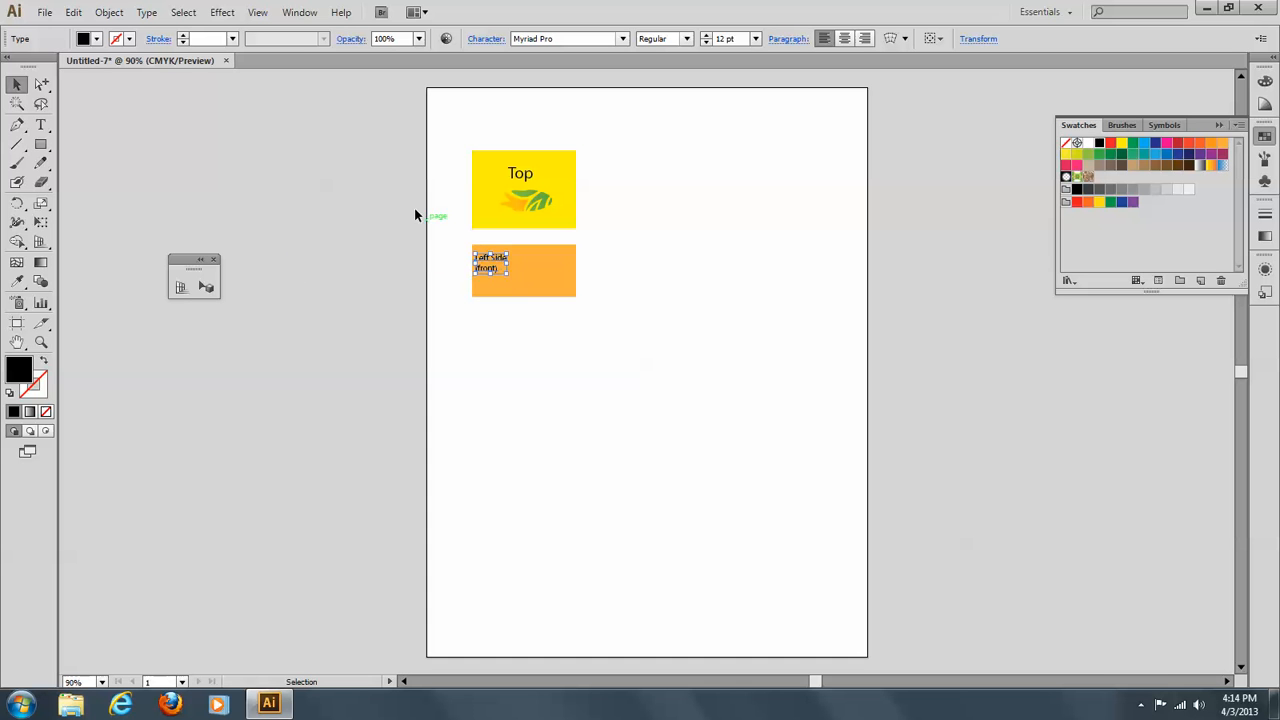
Step: Turn off Smart Guides and deselect the "Left Side (front)" text
{"action": "left_click", "coordinate": [257, 14]}
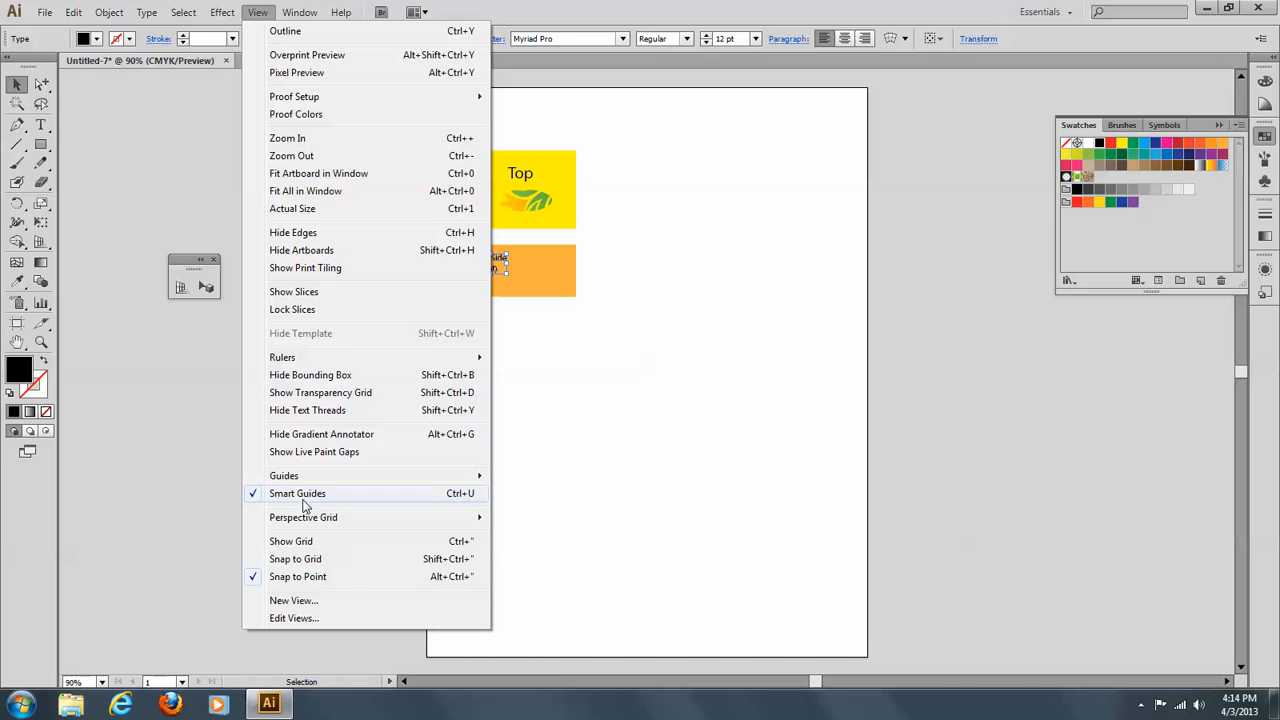
{"action": "left_click", "coordinate": [255, 494]}
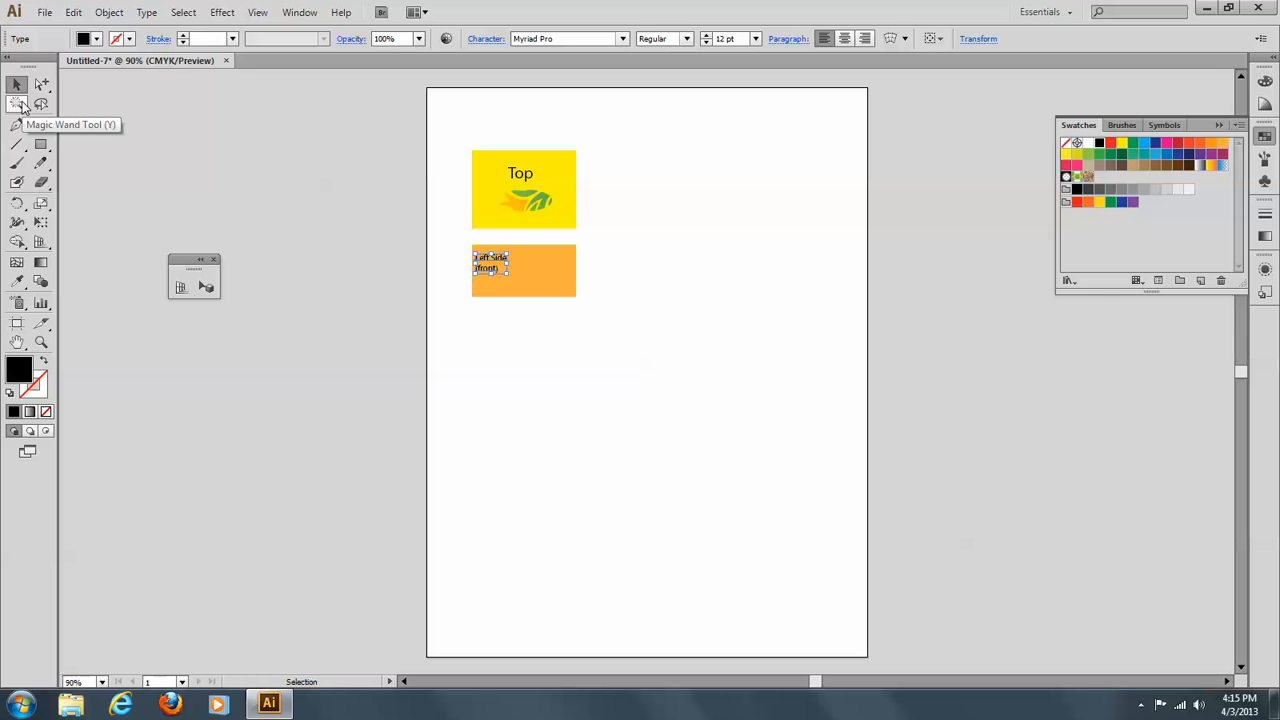
{"action": "left_click", "coordinate": [197, 212]}
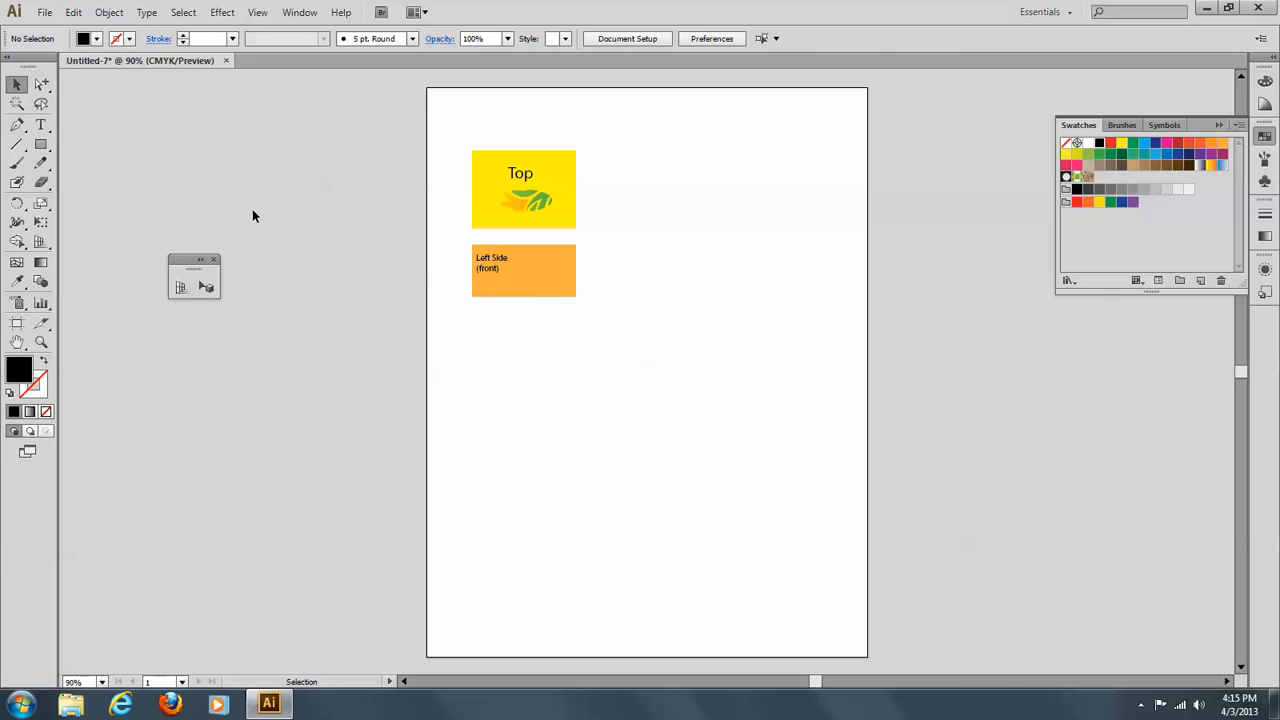
Step: Draw an ellipse about 0.49 by 0.42 in beside the orange panel's text, fill it with the brown pattern swatch and deselect it
{"action": "left_click", "coordinate": [38, 147]}
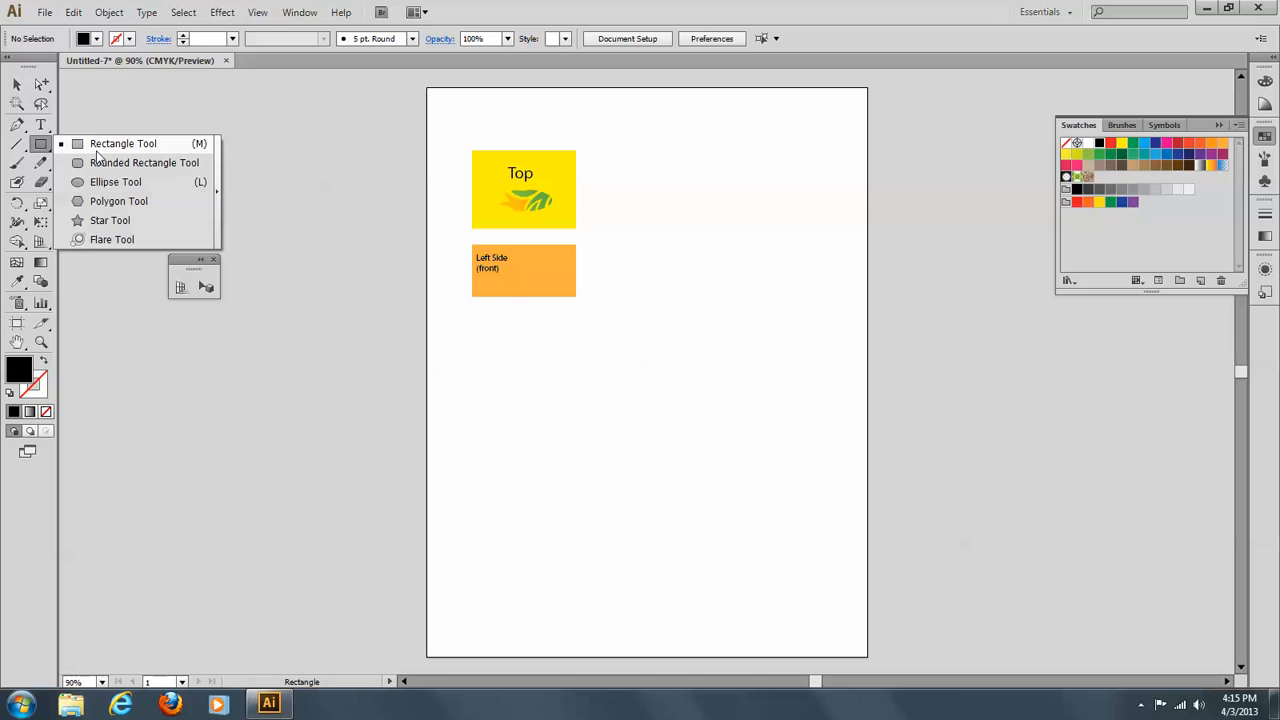
{"action": "left_click", "coordinate": [115, 186]}
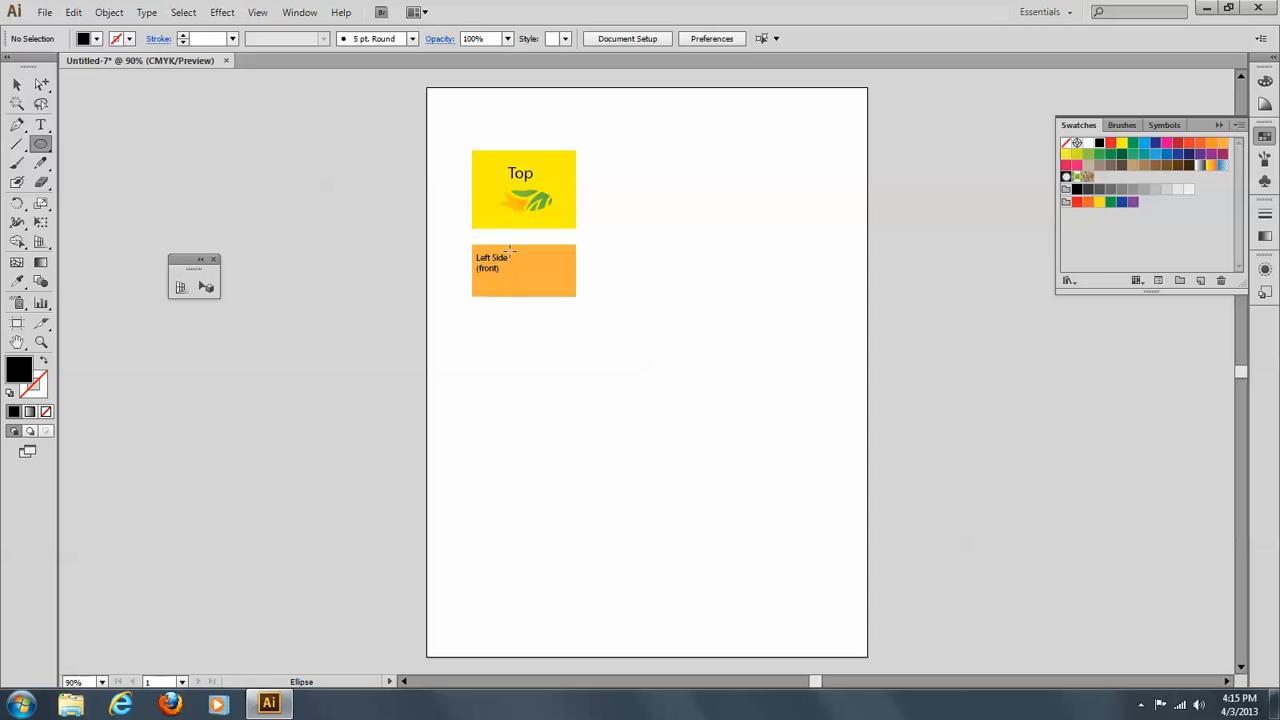
{"action": "left_click_drag", "start_coordinate": [530, 258], "coordinate": [556, 283]}
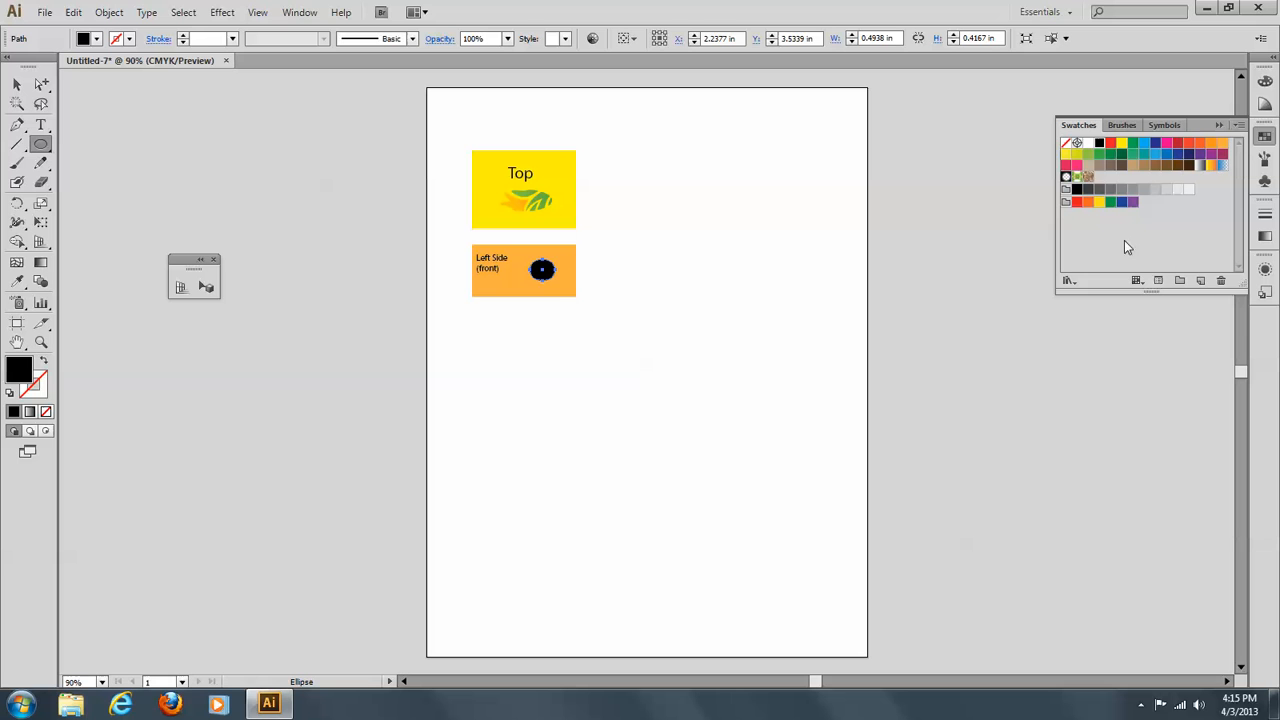
{"action": "left_click", "coordinate": [1088, 177]}
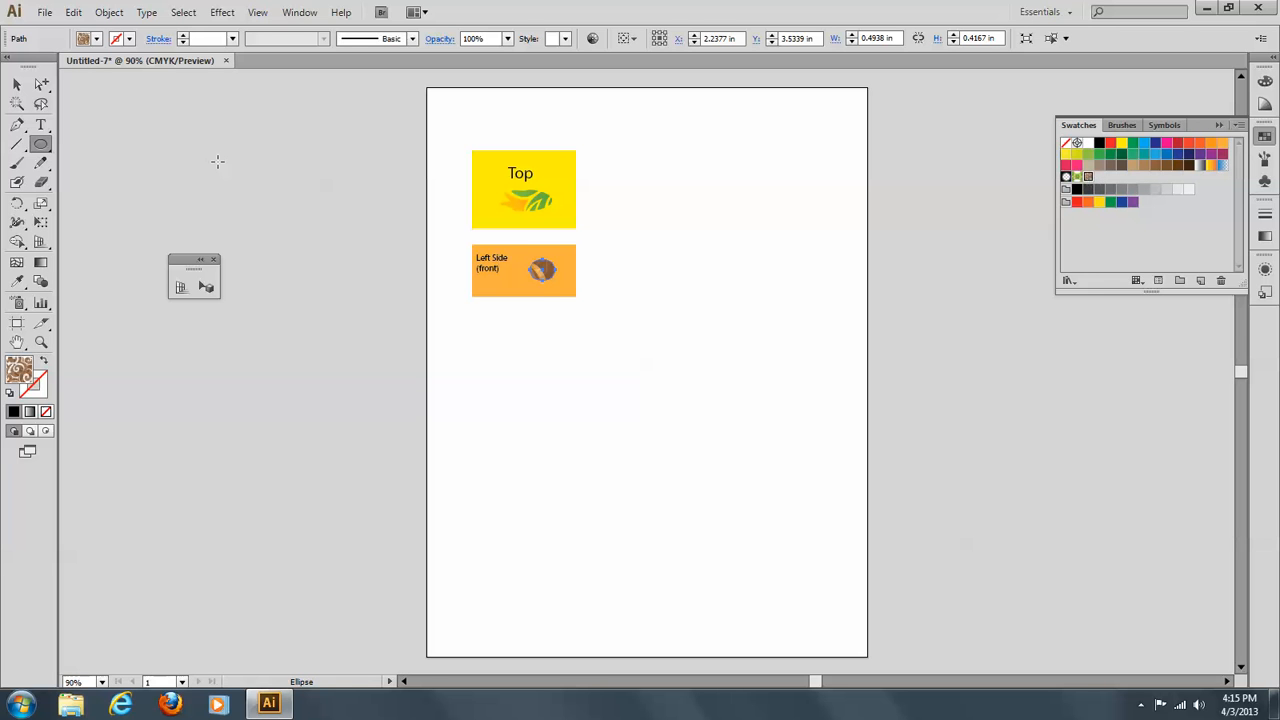
{"action": "left_click", "coordinate": [16, 85]}
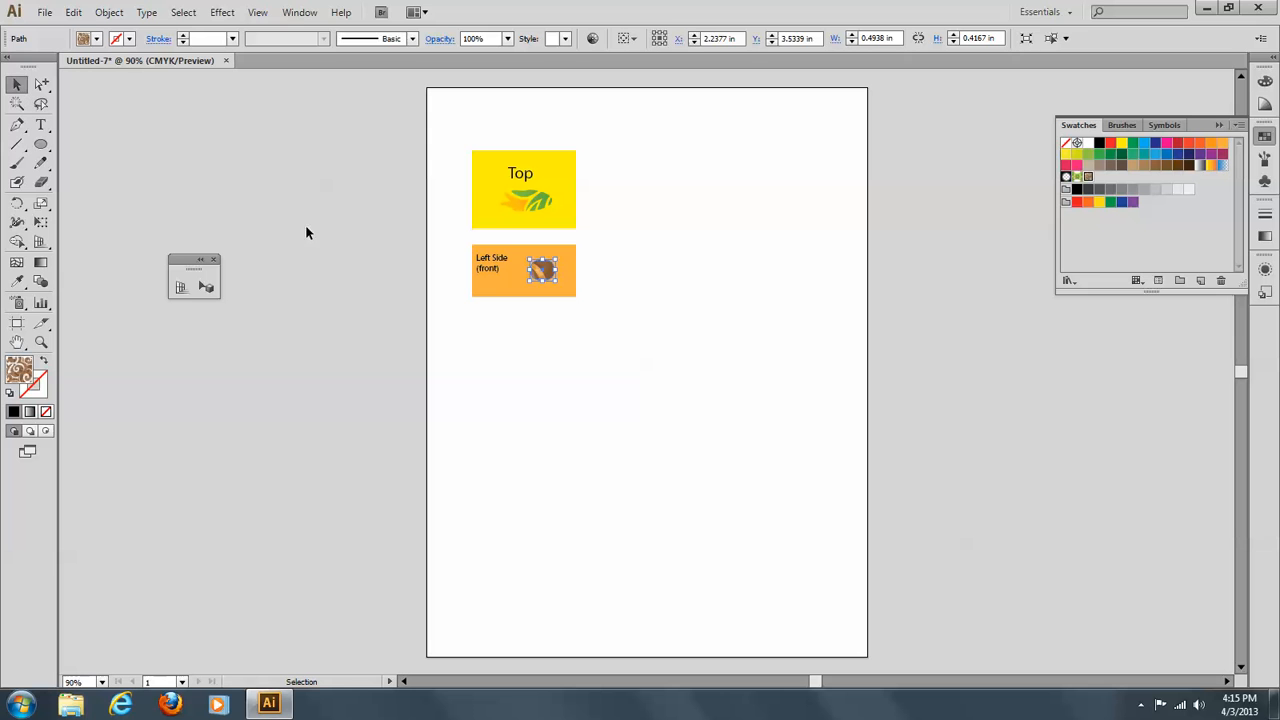
{"action": "left_click", "coordinate": [381, 291]}
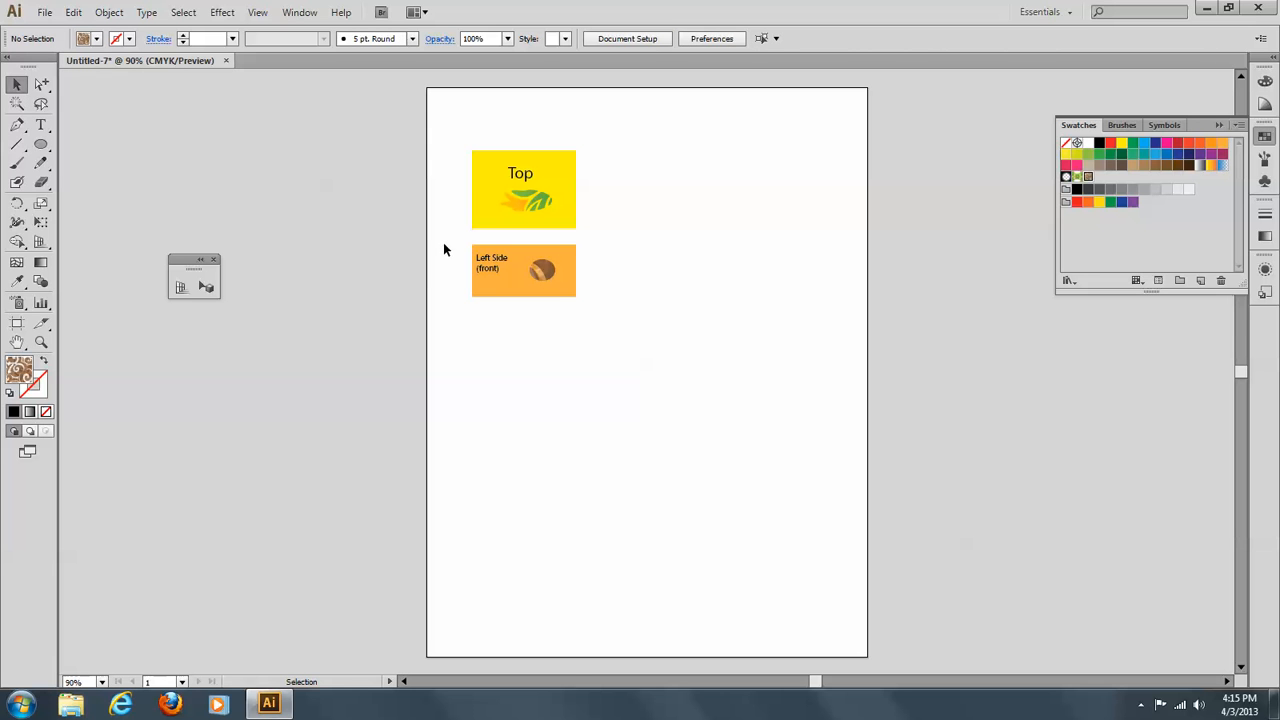
Step: Group the orange rectangle, the "Left Side (front)" text and the brown patterned ellipse, leaving the group deselected
{"action": "left_click_drag", "start_coordinate": [443, 251], "coordinate": [618, 308]}
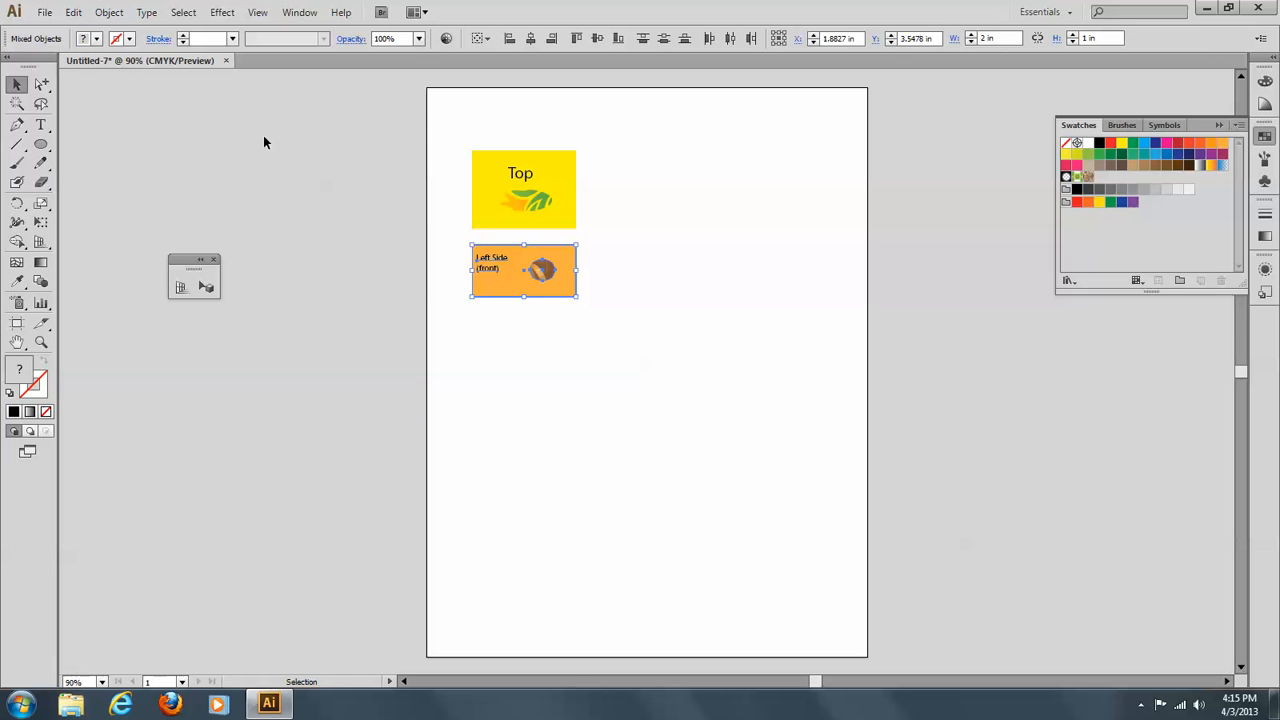
{"action": "left_click", "coordinate": [109, 12]}
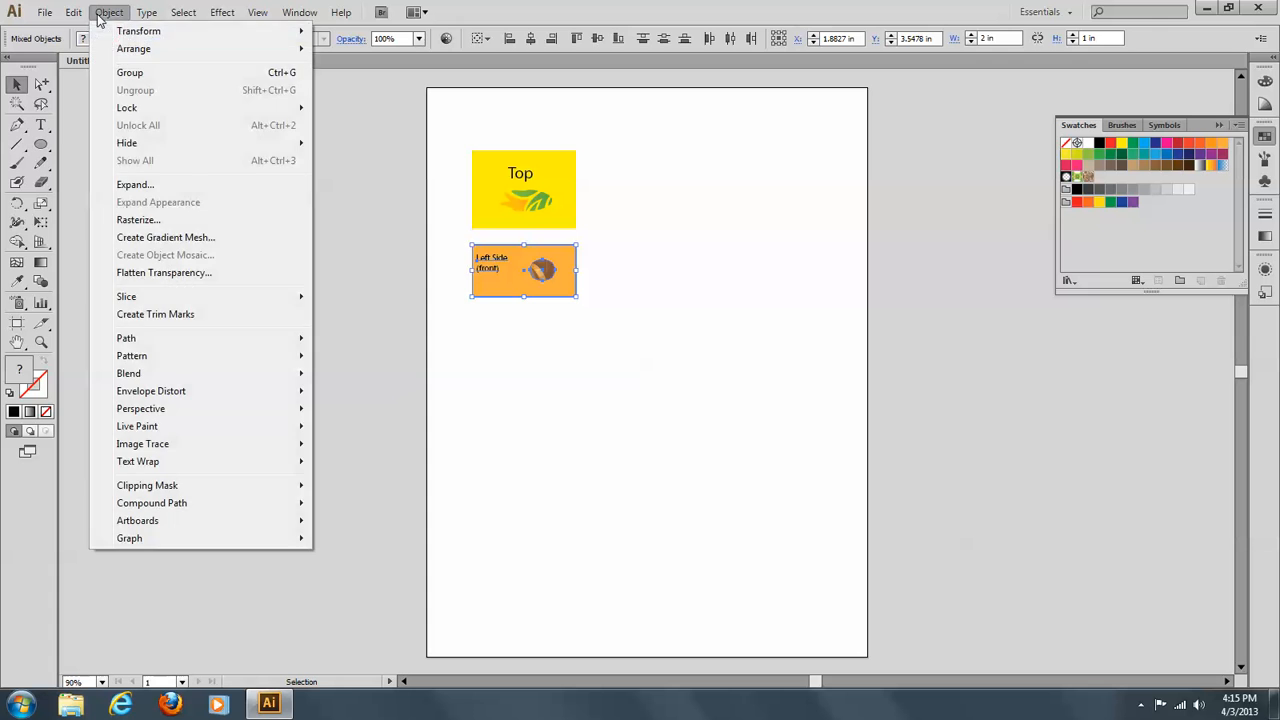
{"action": "left_click", "coordinate": [113, 71]}
{"action": "left_click", "coordinate": [330, 147]}
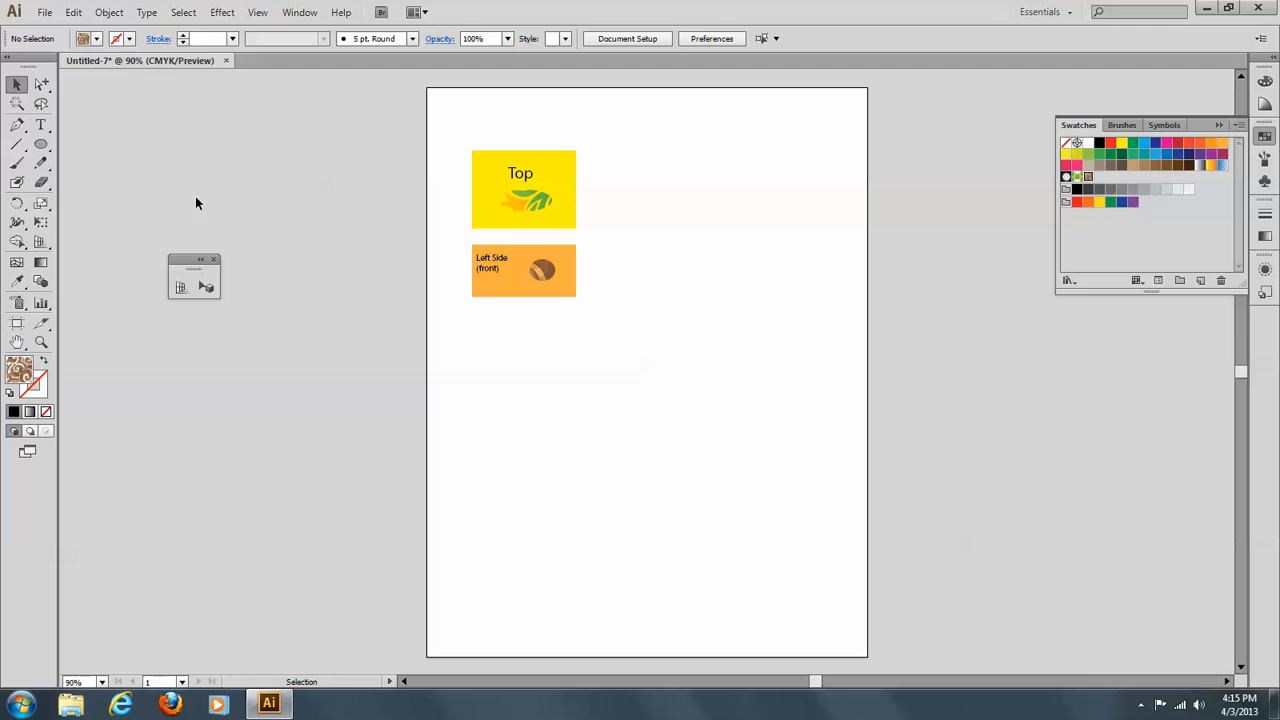
Step: Draw a 1.5 in wide by 1 in high rectangle just right of the orange panel and fill it with the yellow-green swatch
{"action": "left_click_drag", "start_coordinate": [40, 144], "coordinate": [90, 148]}
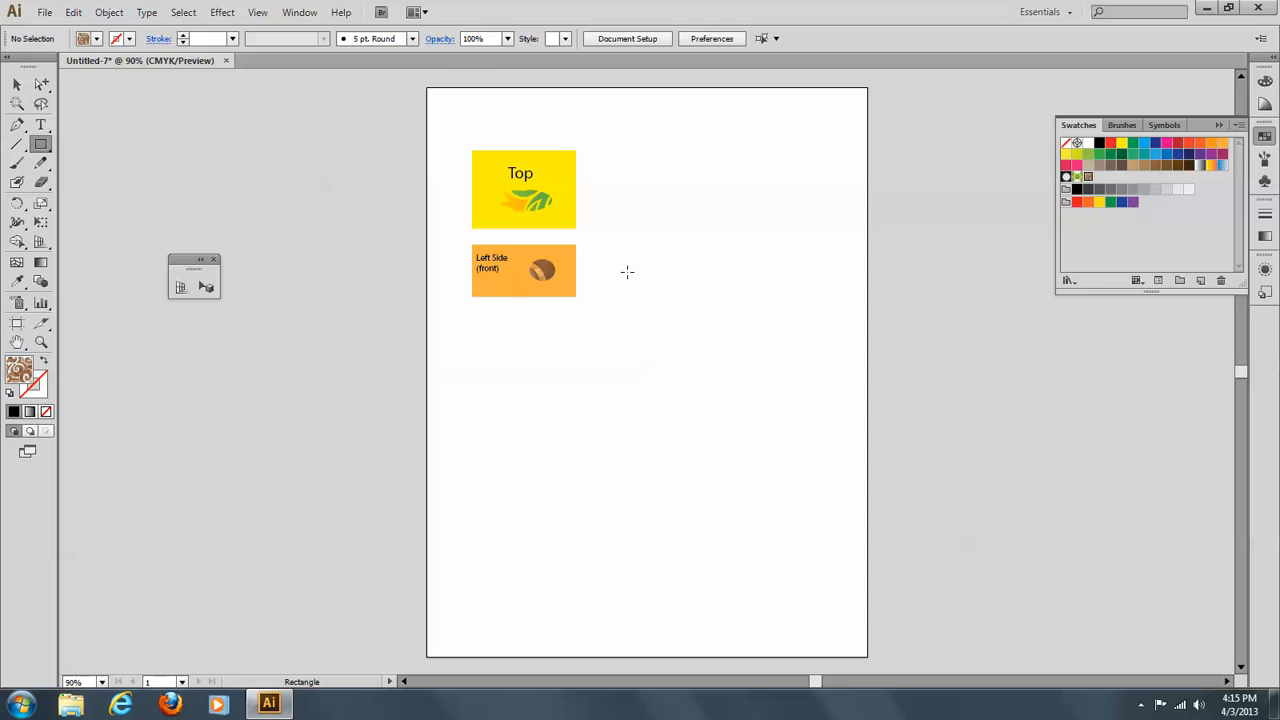
{"action": "left_click", "coordinate": [627, 272]}
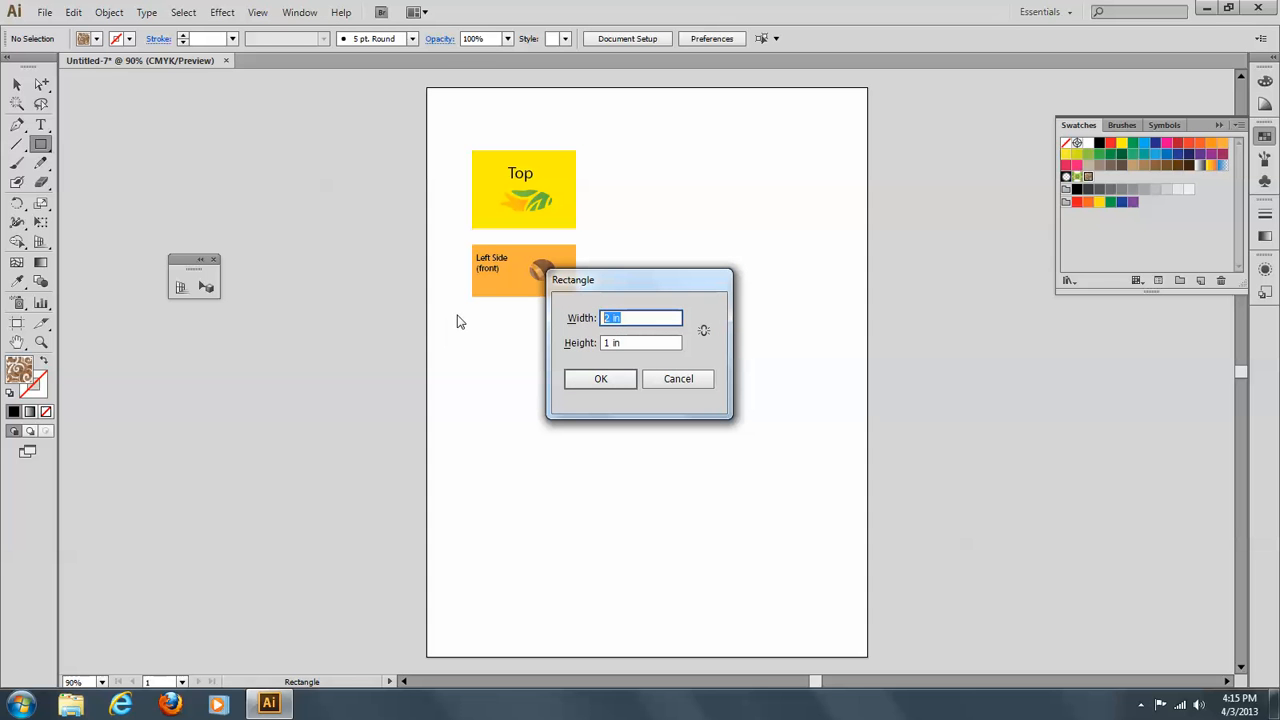
{"action": "type", "text": "1.5"}
{"action": "left_click", "coordinate": [615, 384]}
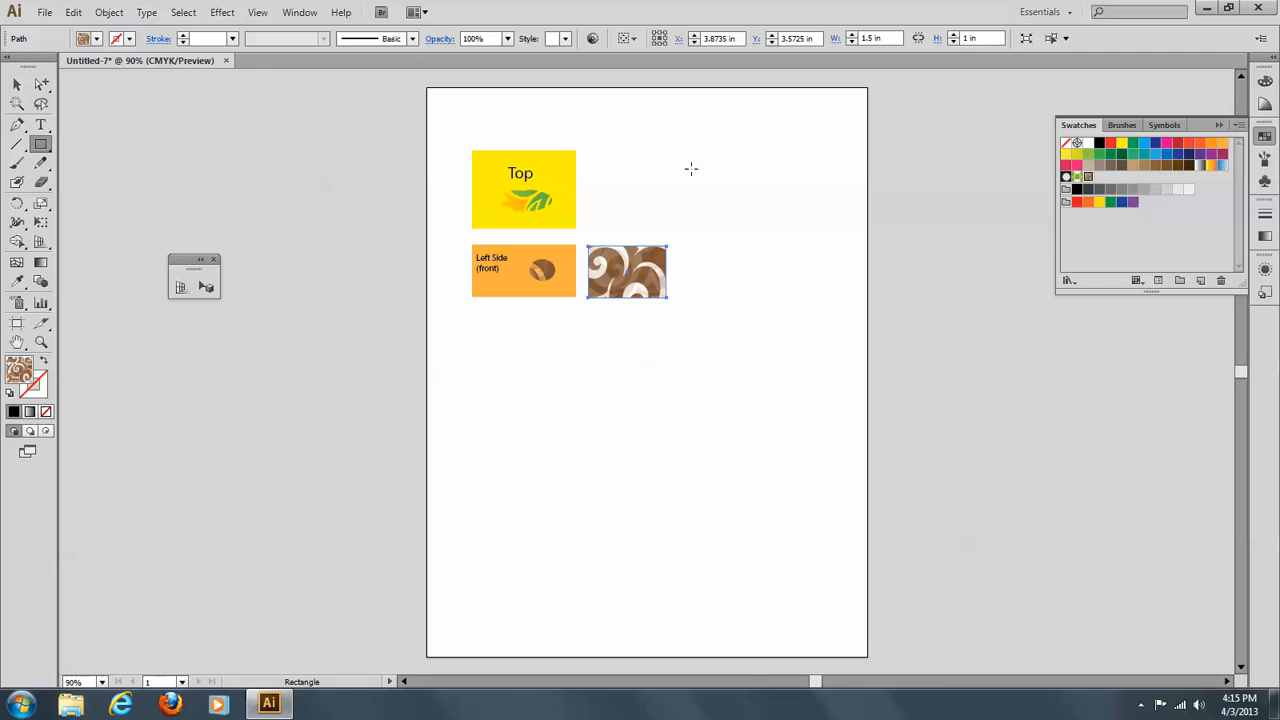
{"action": "left_click", "coordinate": [1076, 155]}
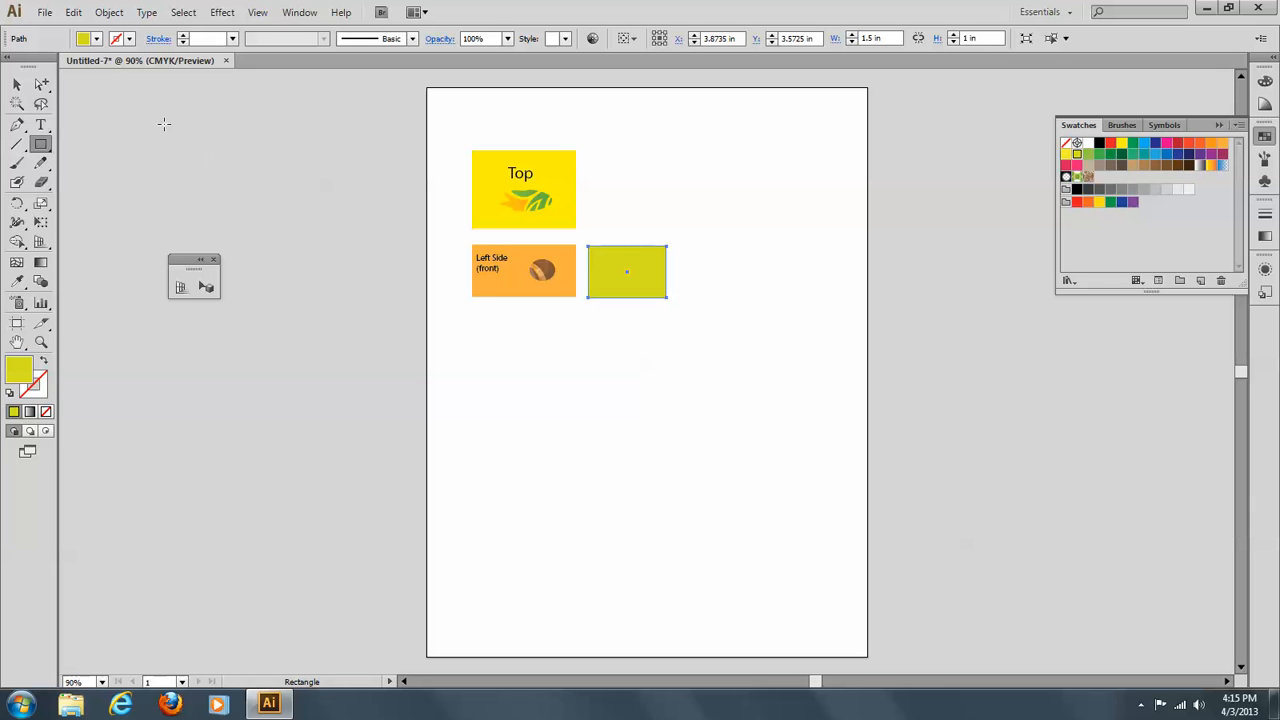
Step: Add the text "Left Side" and move it onto the upper middle of the yellow-green rectangle
{"action": "left_click", "coordinate": [42, 121]}
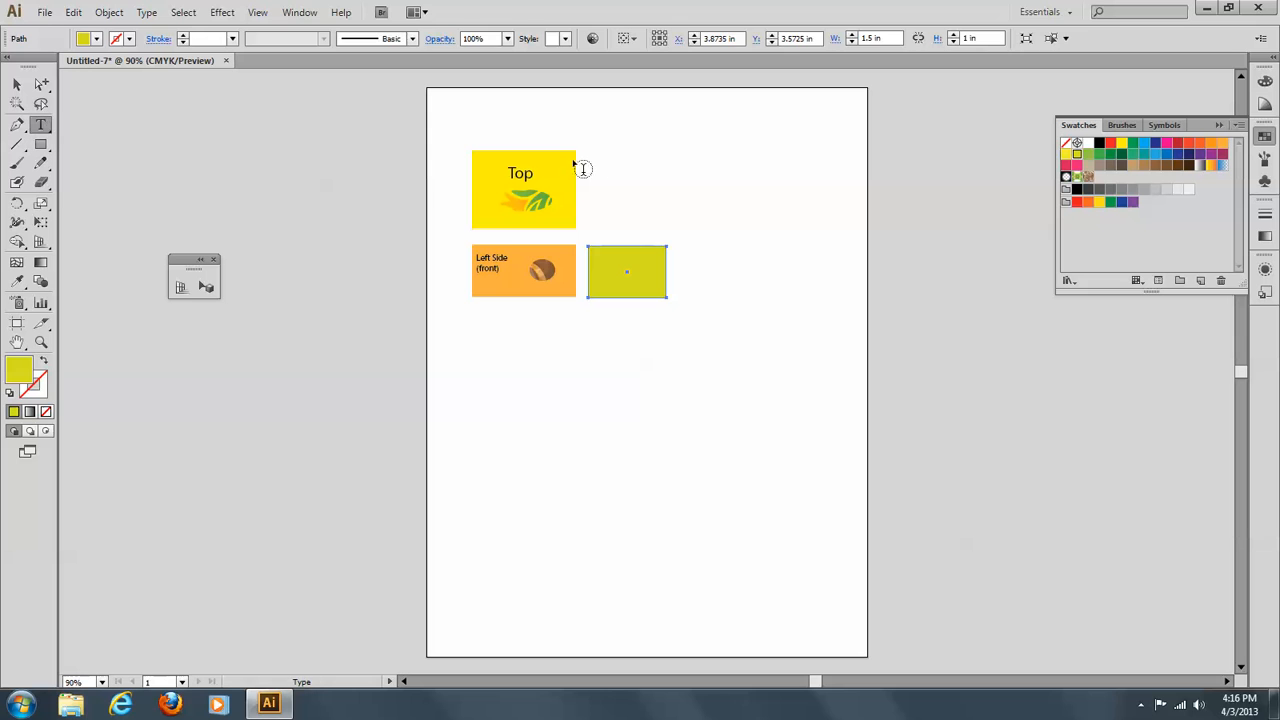
{"action": "left_click", "coordinate": [745, 177]}
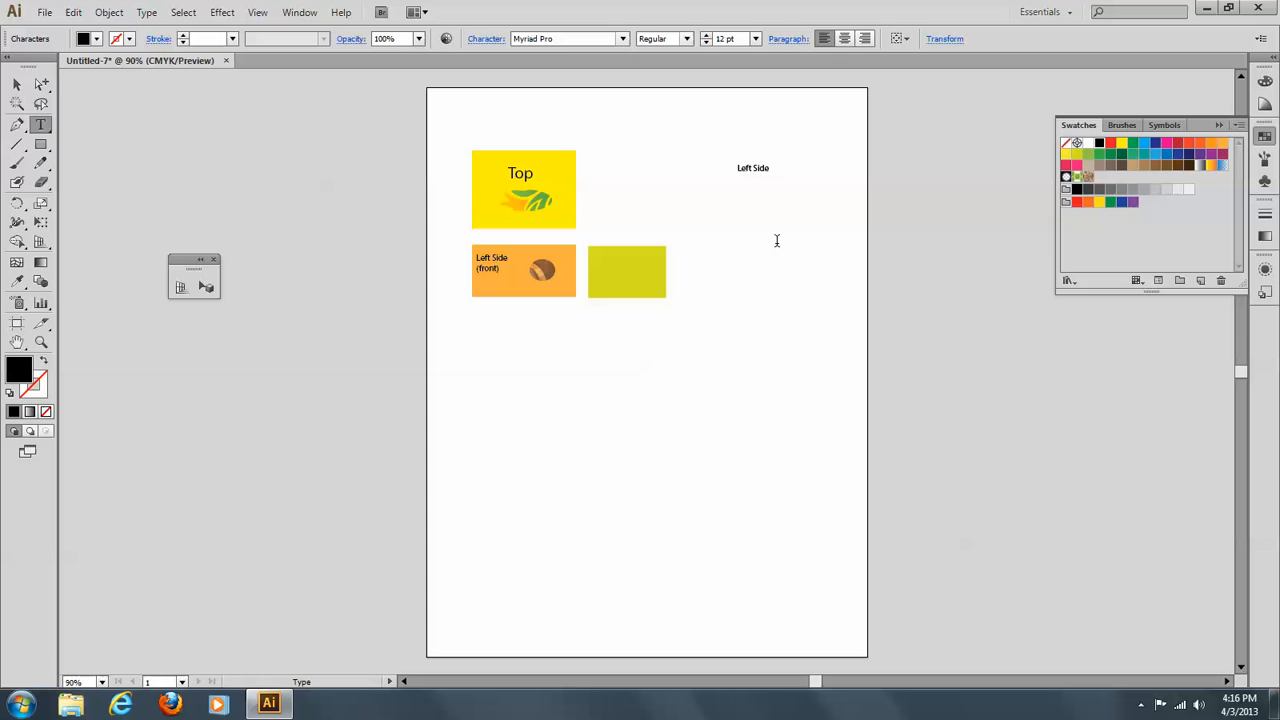
{"action": "left_click", "coordinate": [17, 85]}
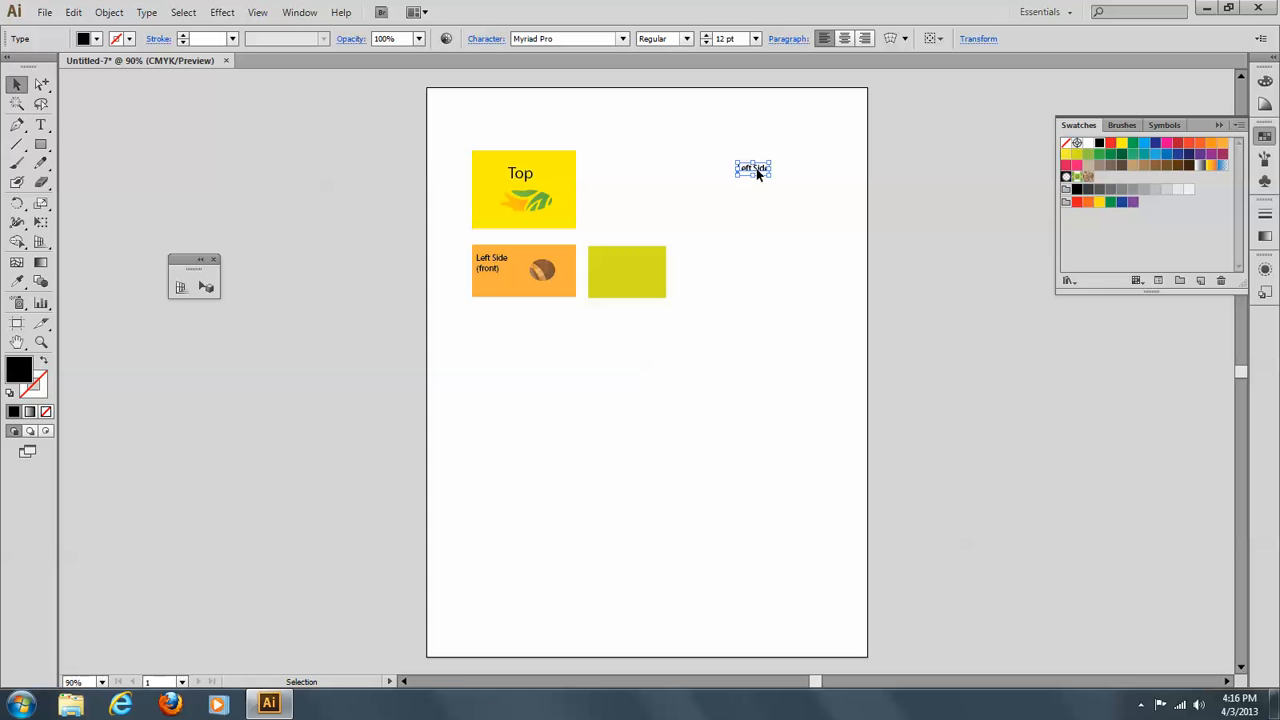
{"action": "left_click_drag", "start_coordinate": [756, 168], "coordinate": [626, 261]}
{"action": "left_click", "coordinate": [107, 140]}
Step: Draw a rectangle about 0.99 by 0.34 in below the "Left Side" text and fill it with the blue gradient swatch
{"action": "left_click", "coordinate": [41, 144]}
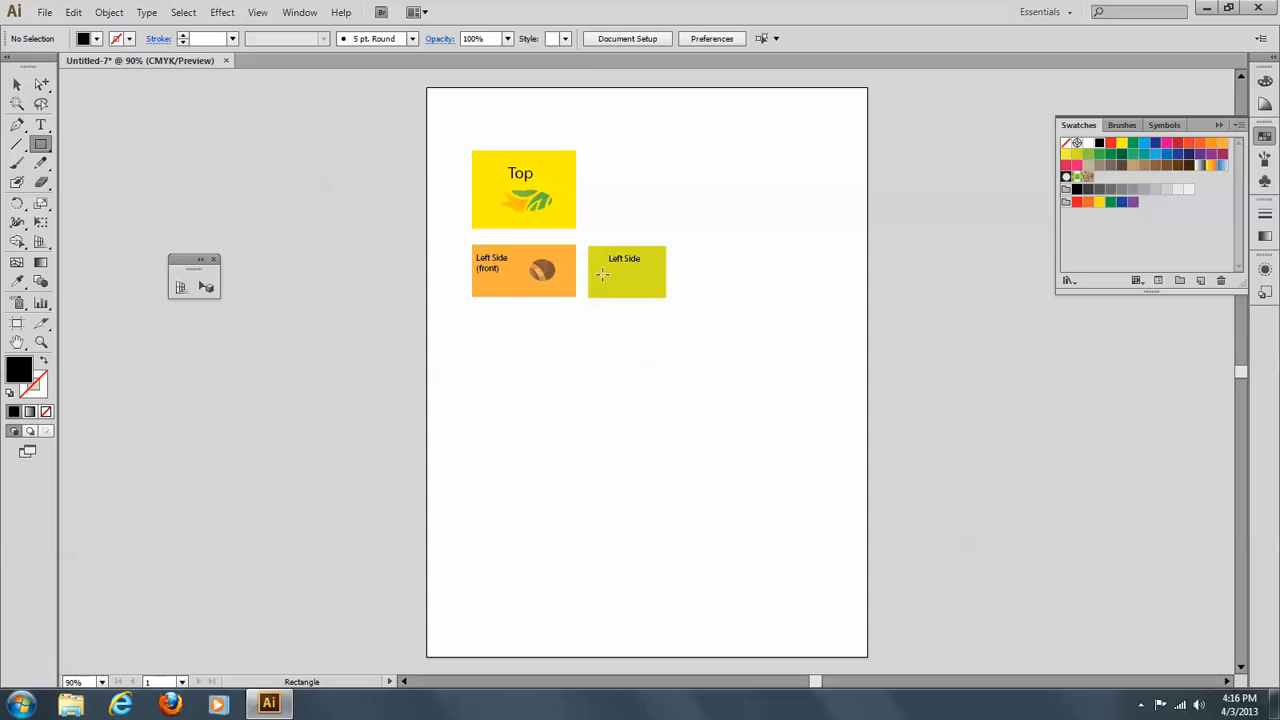
{"action": "left_click_drag", "start_coordinate": [602, 275], "coordinate": [654, 295]}
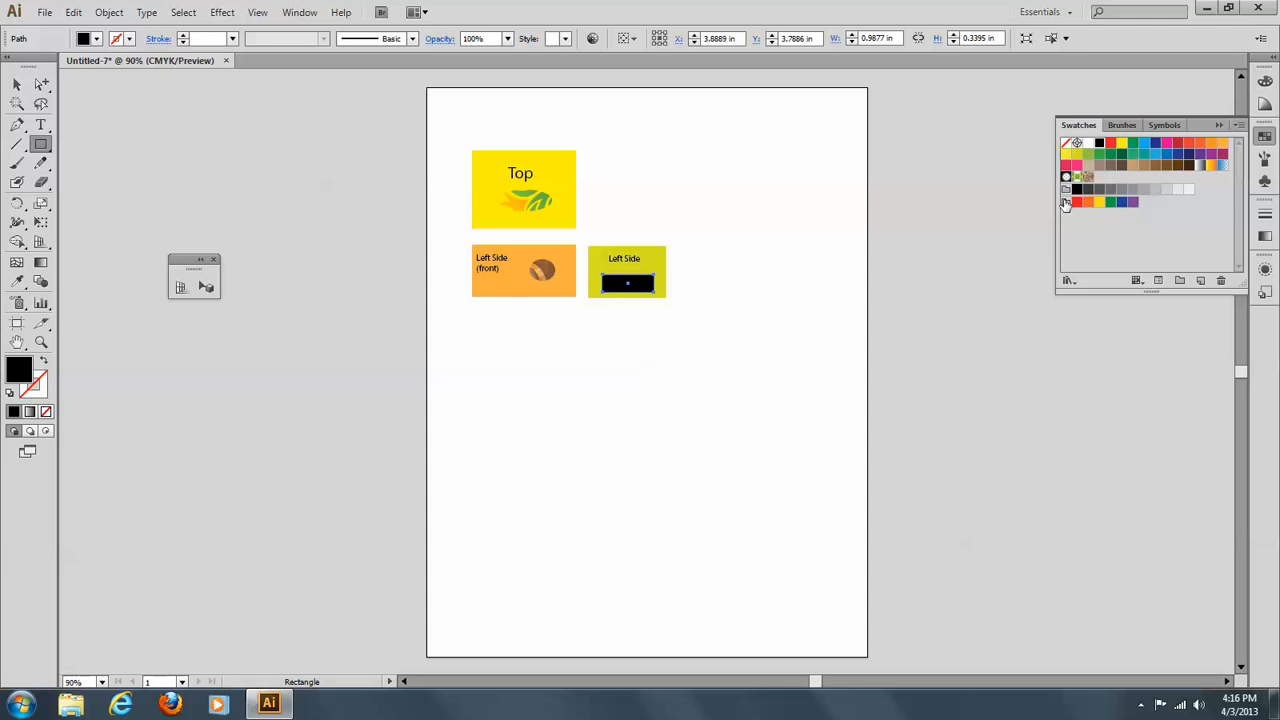
{"action": "left_click", "coordinate": [1222, 166]}
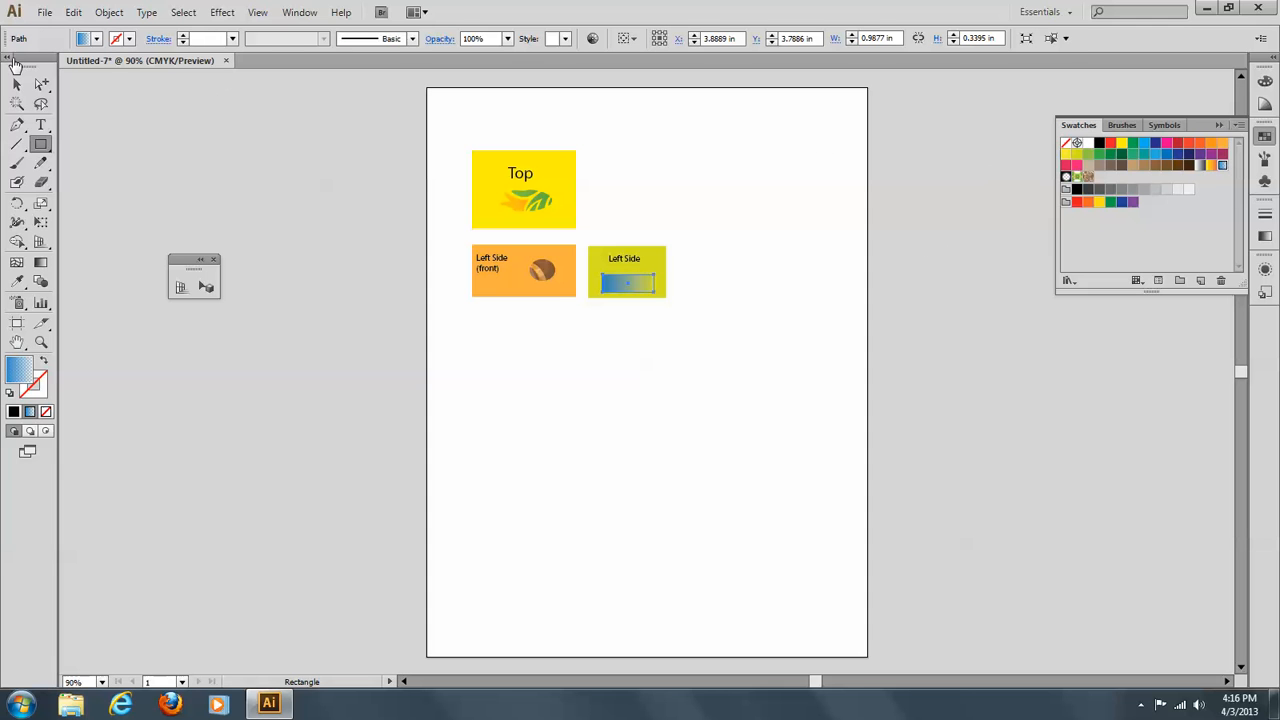
{"action": "left_click", "coordinate": [16, 88]}
{"action": "left_click", "coordinate": [164, 108]}
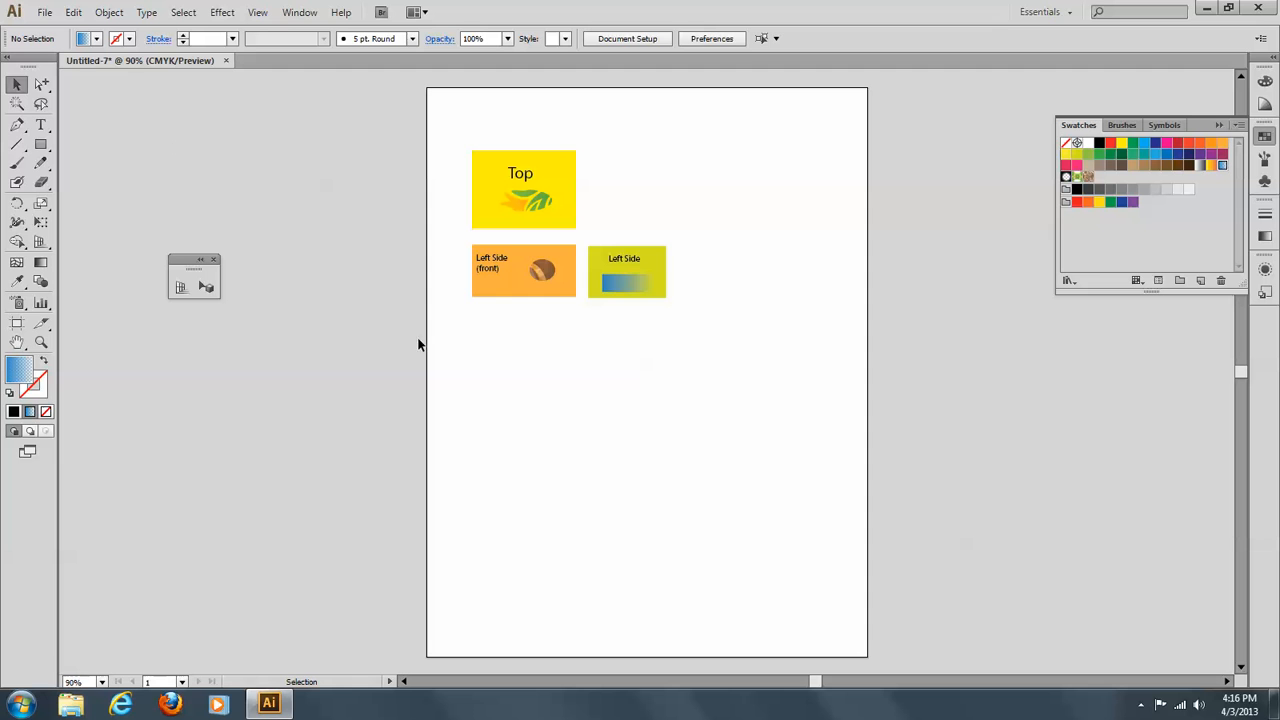
Step: Group the yellow-green rectangle, its "Left Side" text and the blue gradient rectangle, leaving the group deselected
{"action": "left_click_drag", "start_coordinate": [592, 236], "coordinate": [681, 308]}
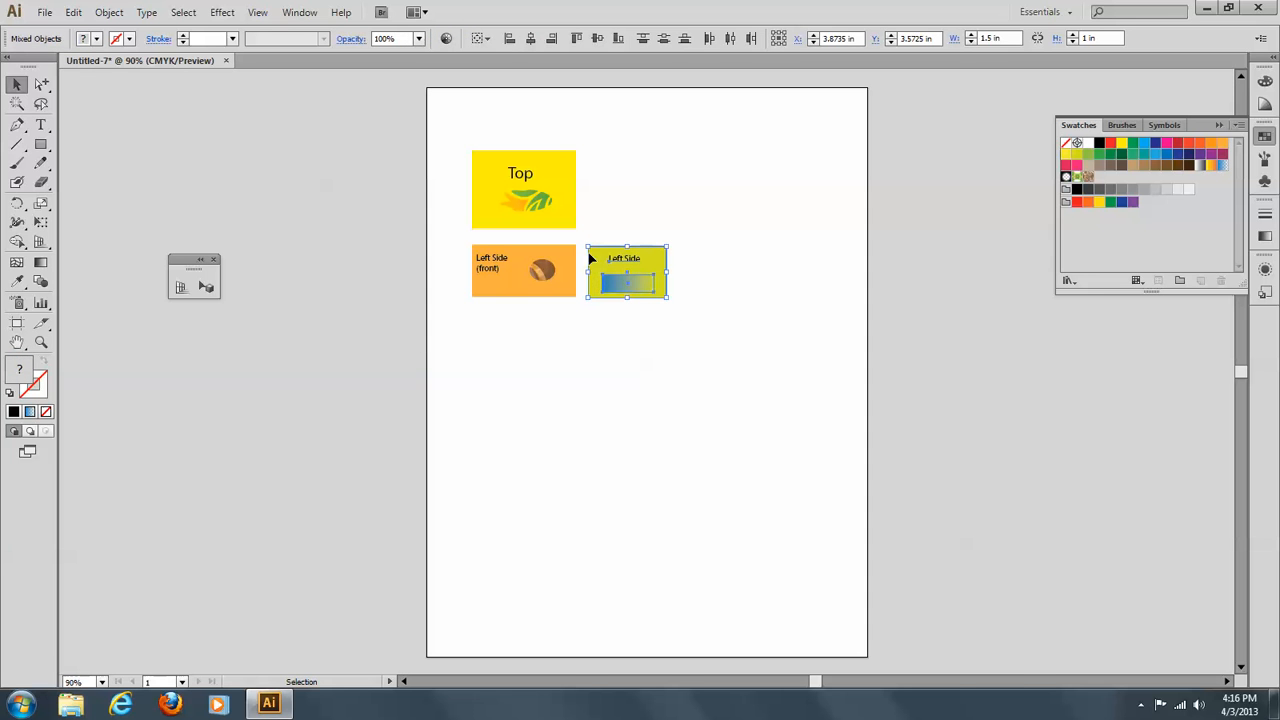
{"action": "left_click", "coordinate": [109, 12]}
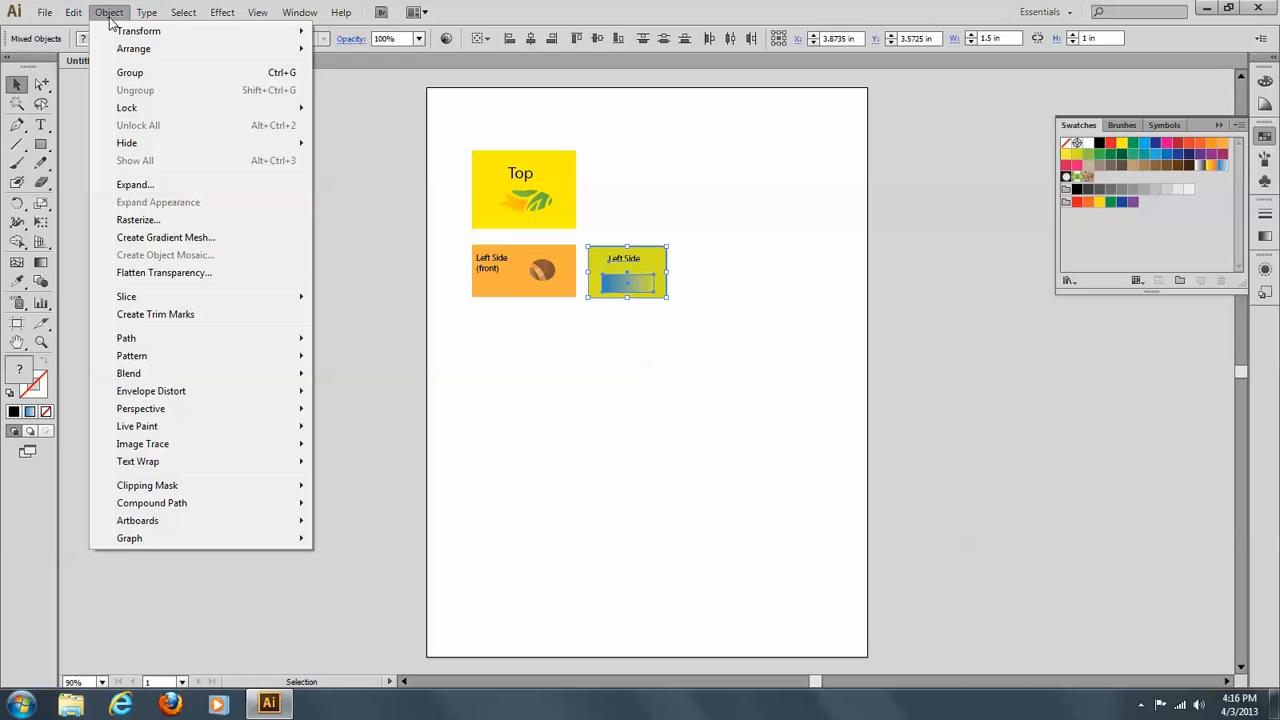
{"action": "left_click", "coordinate": [122, 74]}
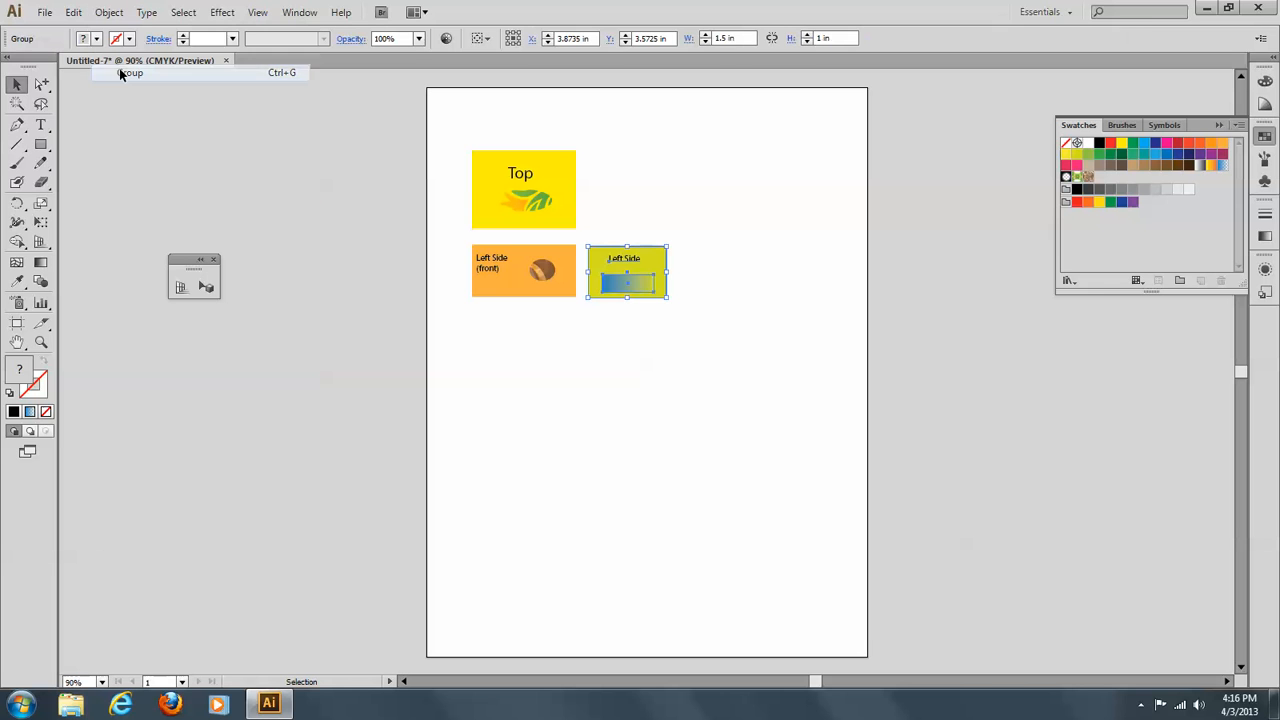
{"action": "left_click", "coordinate": [629, 226]}
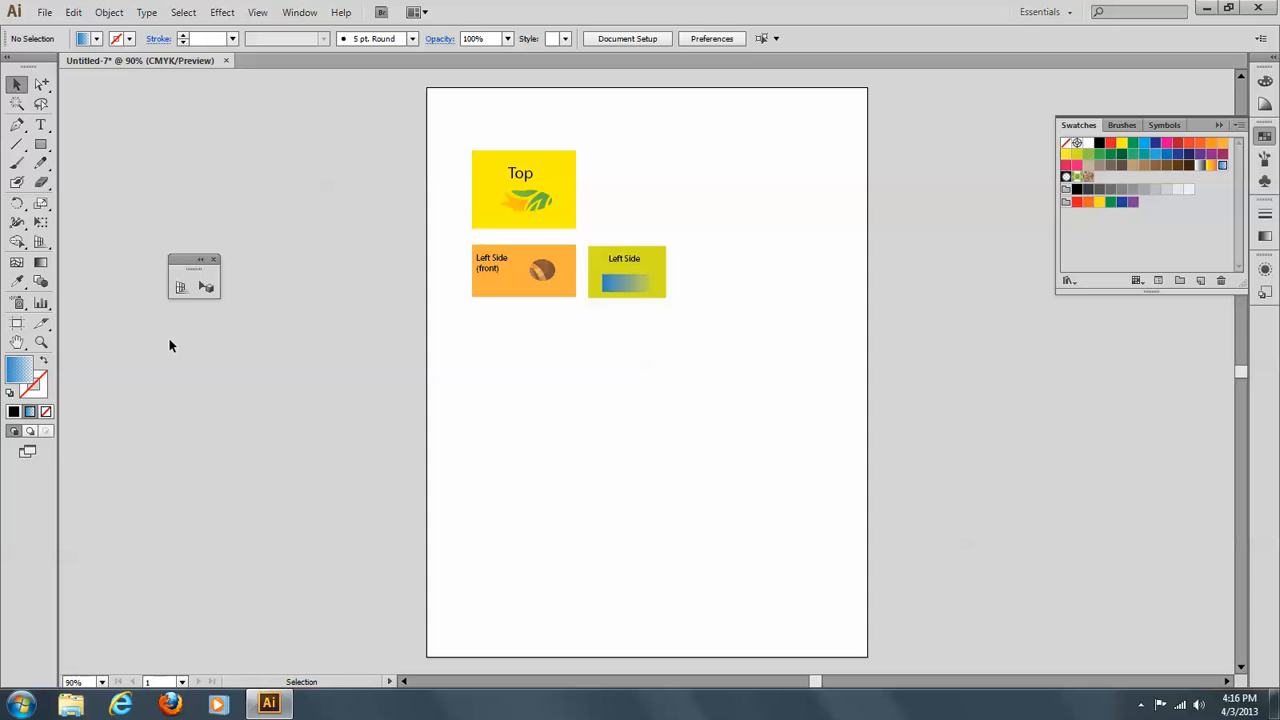
Step: Examine the three box panels up close, selecting each one in turn to check that its artwork is grouped
{"action": "left_click", "coordinate": [41, 342]}
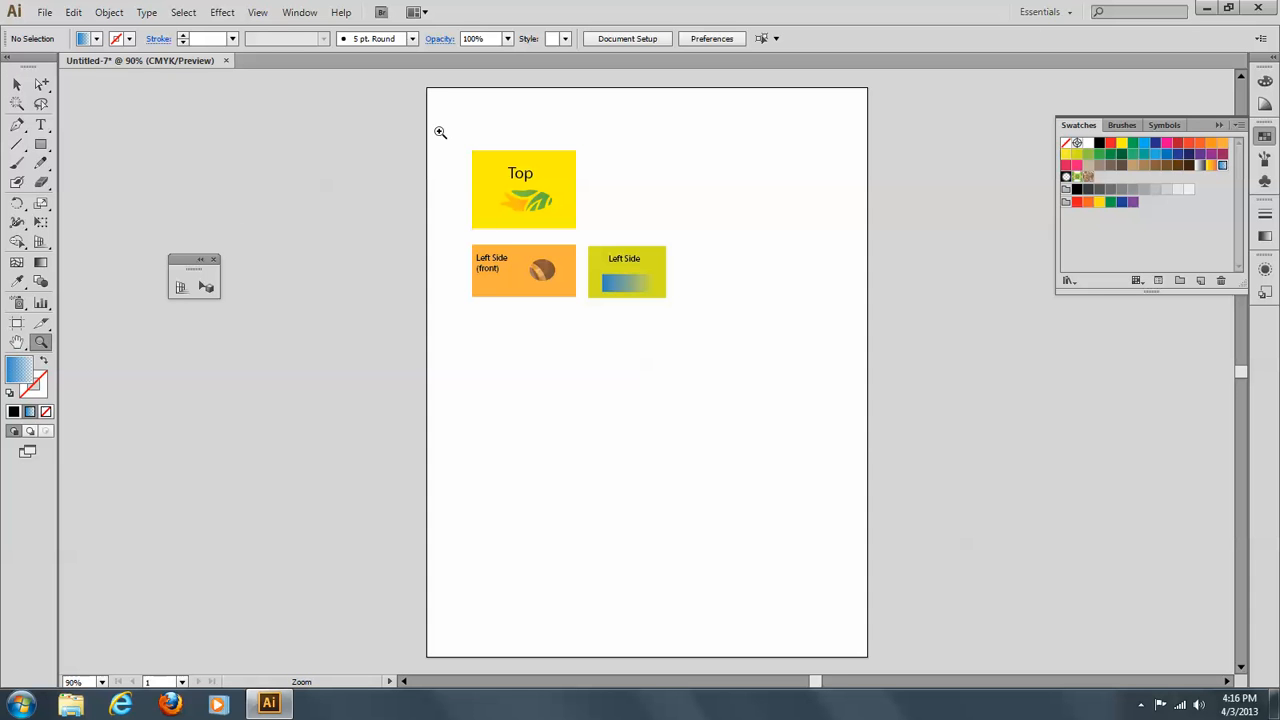
{"action": "left_click_drag", "start_coordinate": [440, 131], "coordinate": [704, 315]}
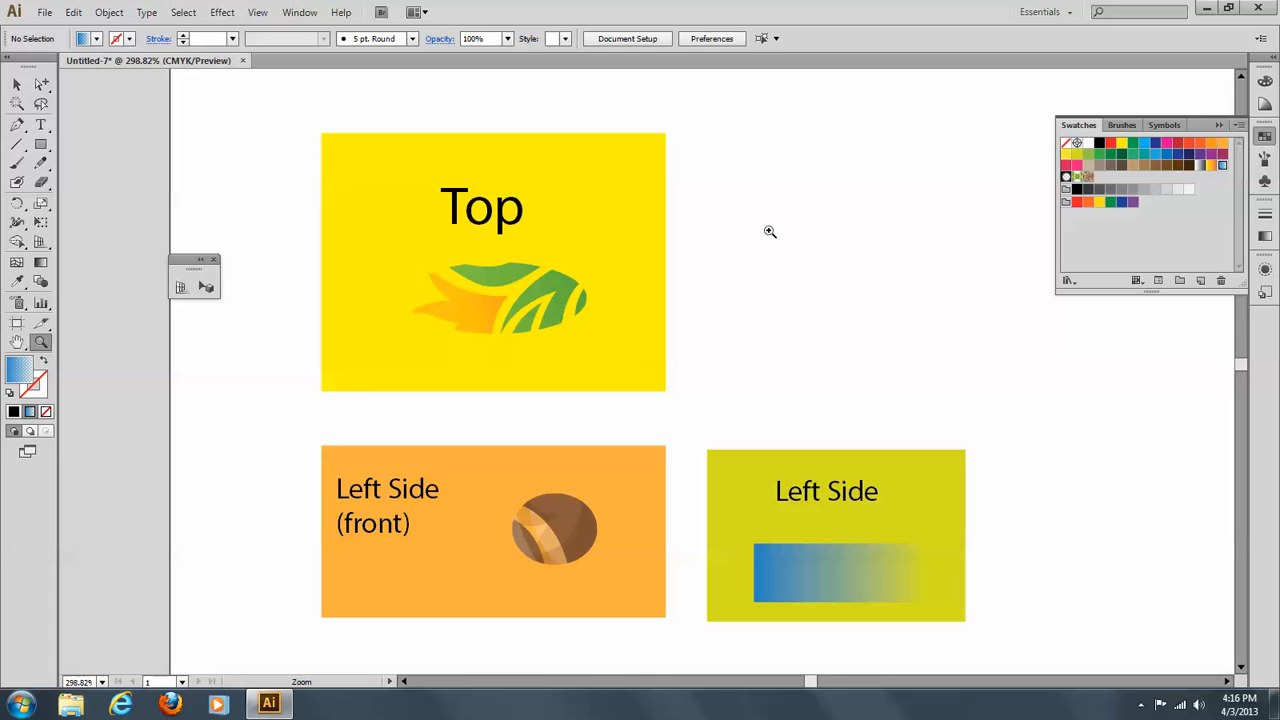
{"action": "left_click", "coordinate": [17, 84]}
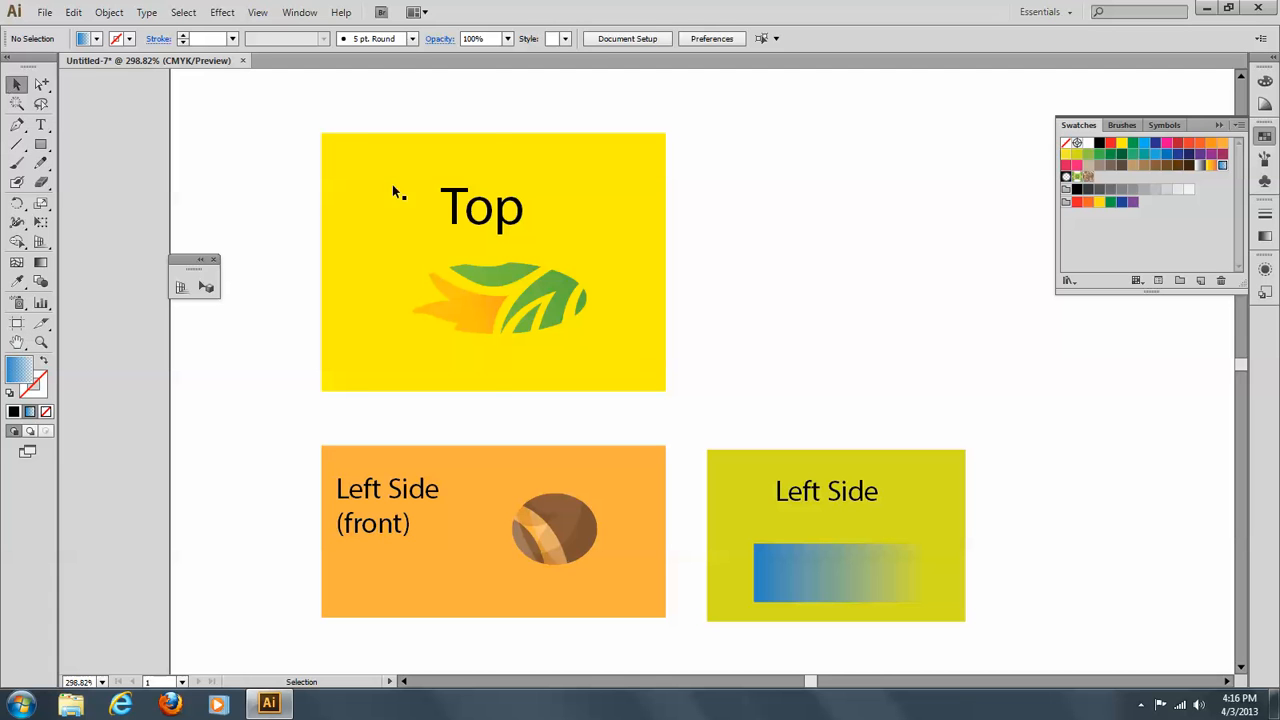
{"action": "left_click", "coordinate": [538, 208]}
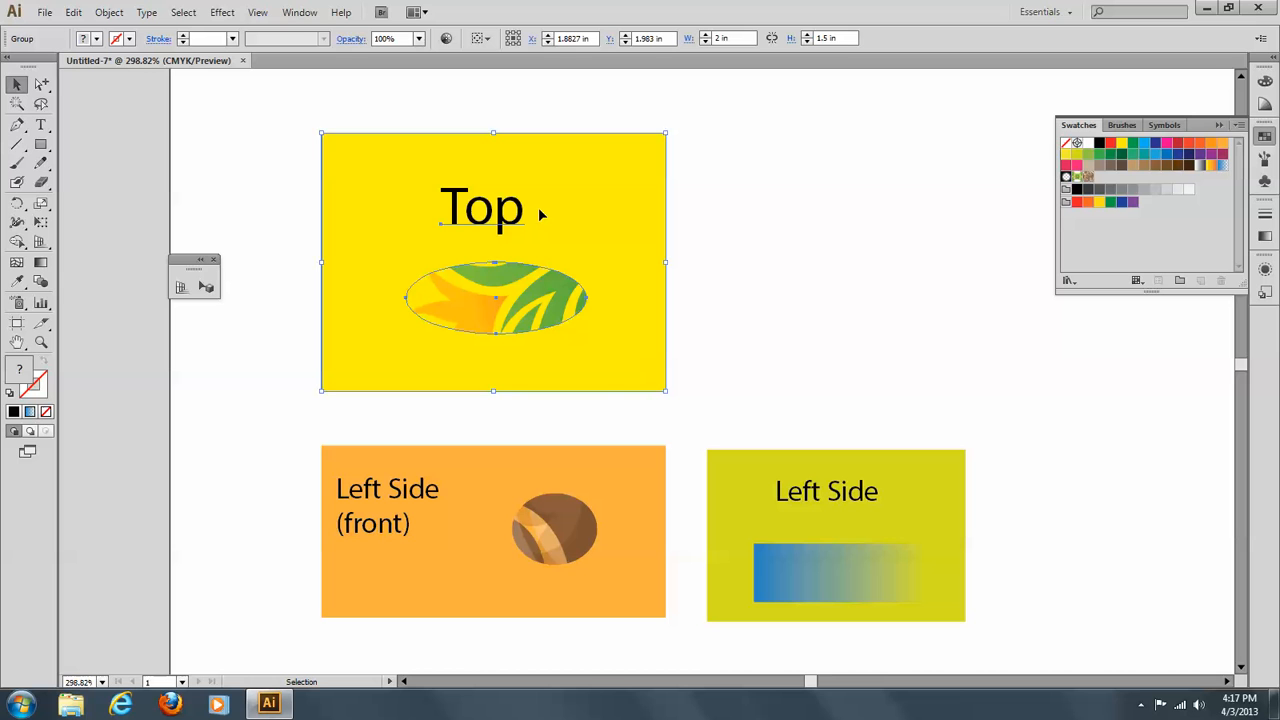
{"action": "left_click", "coordinate": [631, 508]}
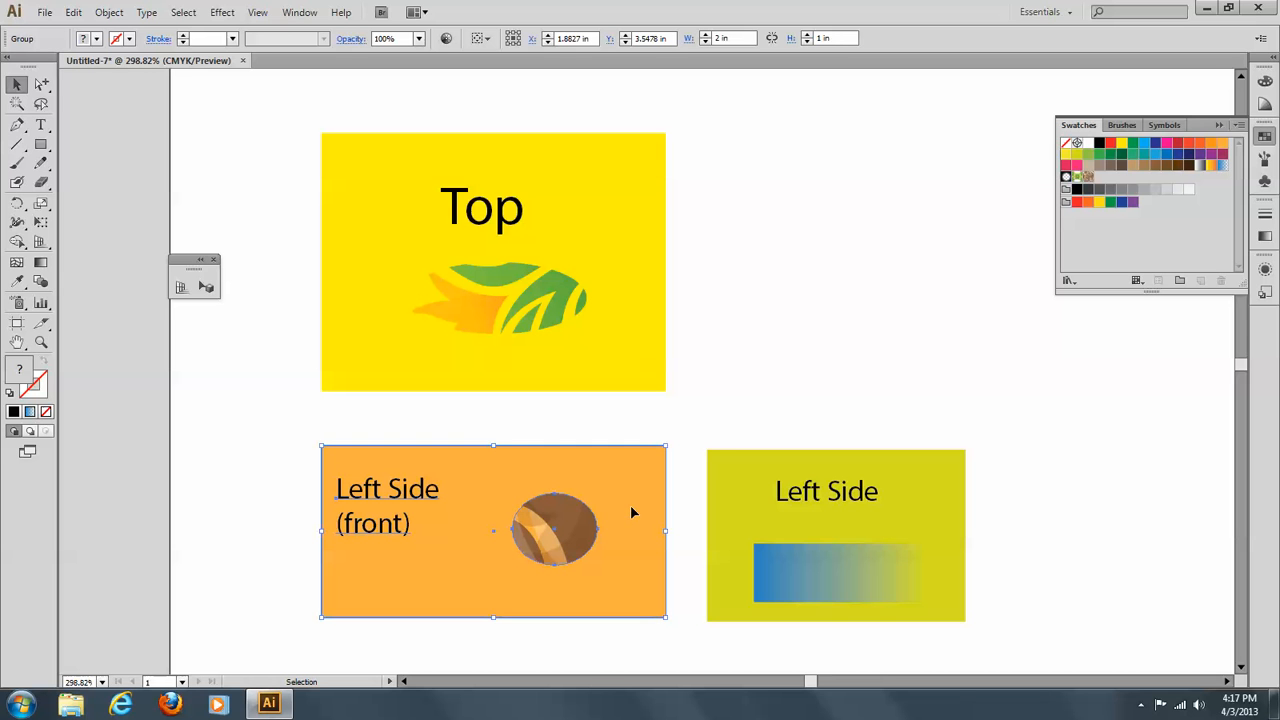
{"action": "left_click", "coordinate": [897, 498]}
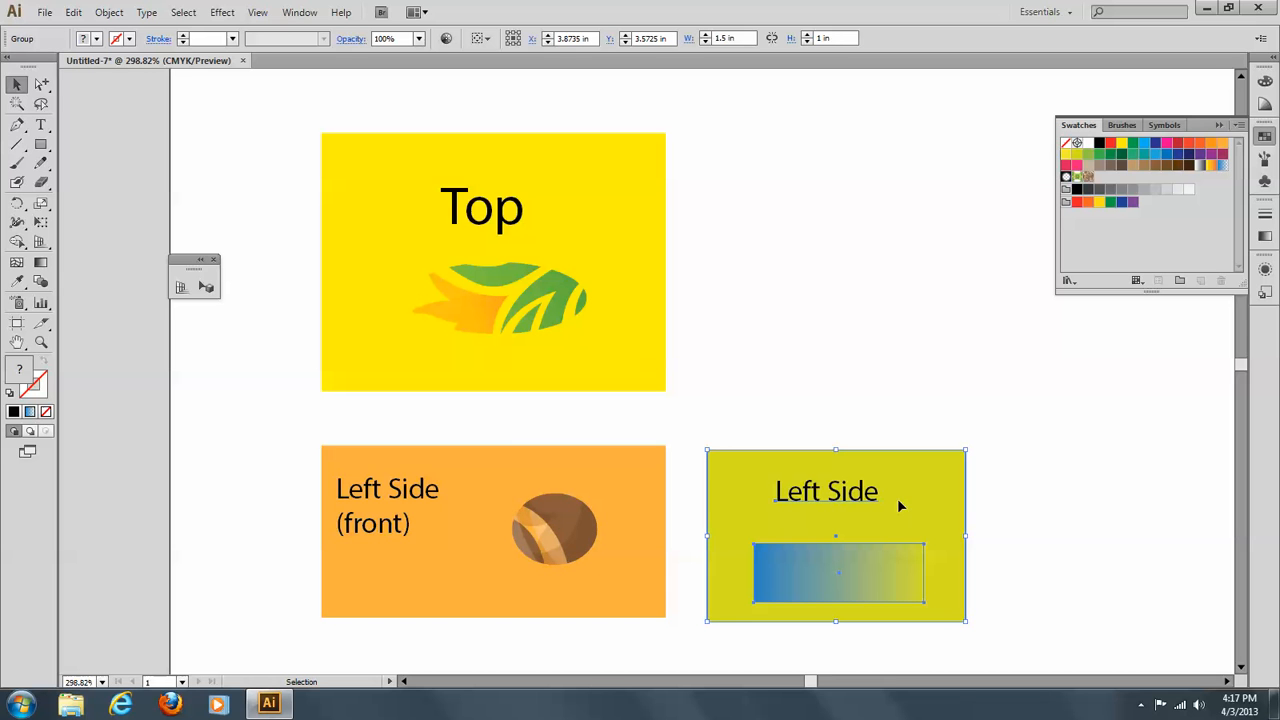
{"action": "left_click", "coordinate": [796, 223]}
{"action": "left_click", "coordinate": [444, 218]}
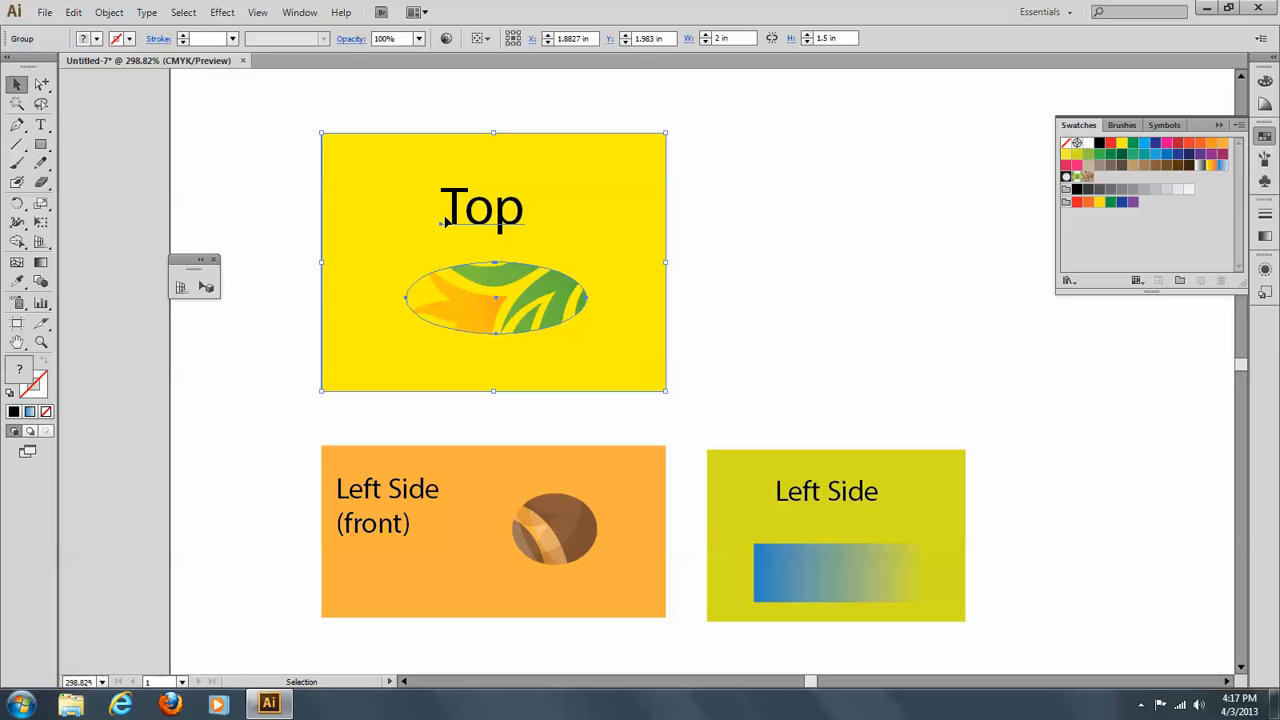
{"action": "left_click", "coordinate": [500, 493]}
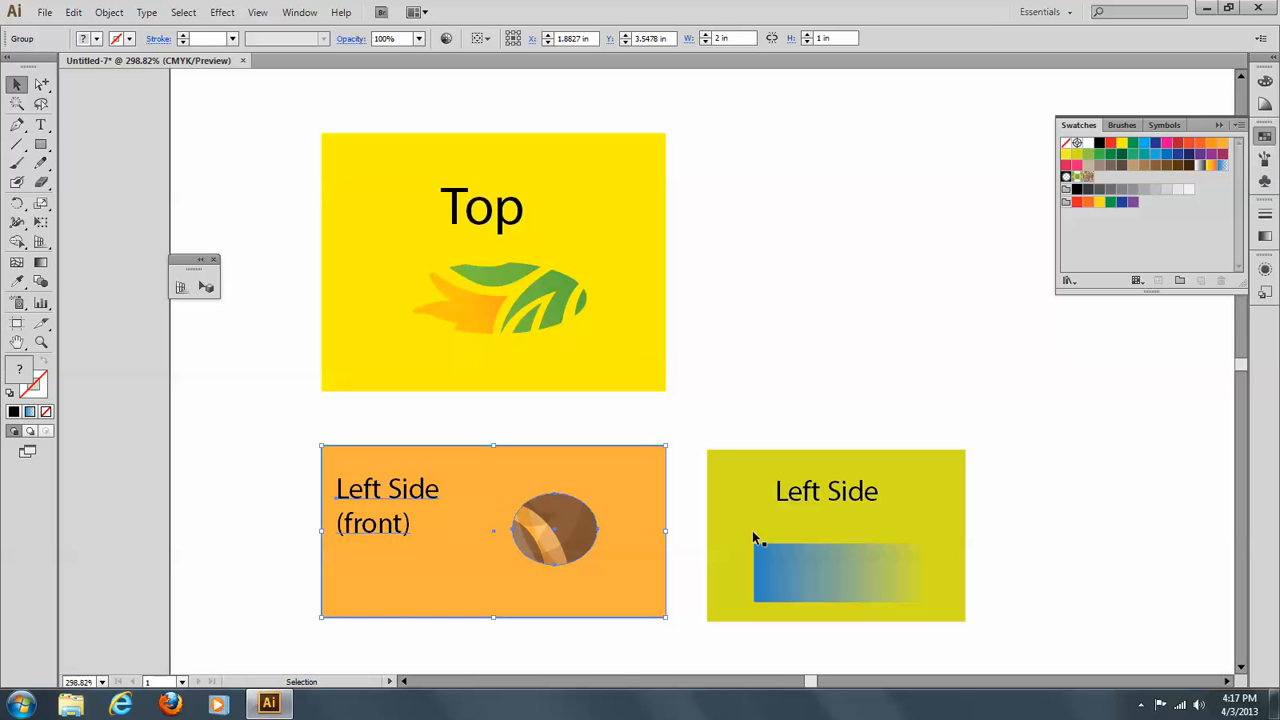
Step: Change the yellow-green panel's label from "Left Side" to "Right Side" and leave everything deselected
{"action": "left_click", "coordinate": [808, 509]}
{"action": "left_click", "coordinate": [808, 510]}
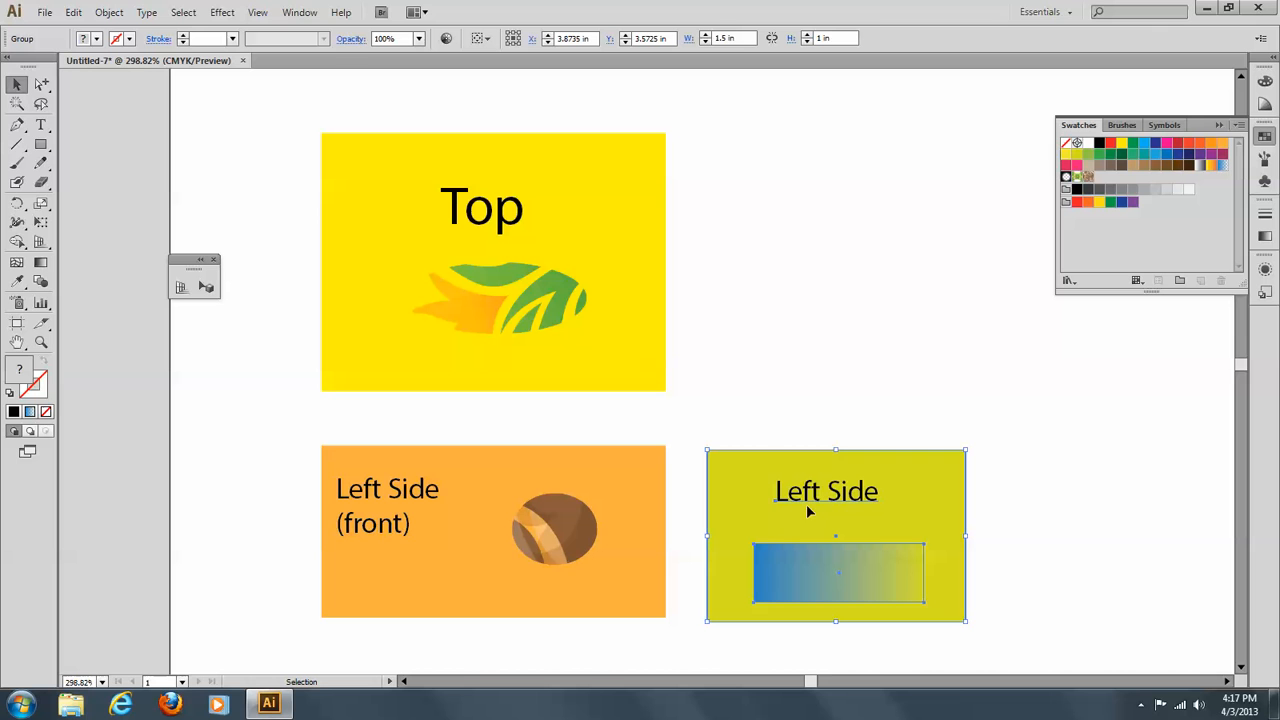
{"action": "left_click", "coordinate": [41, 125]}
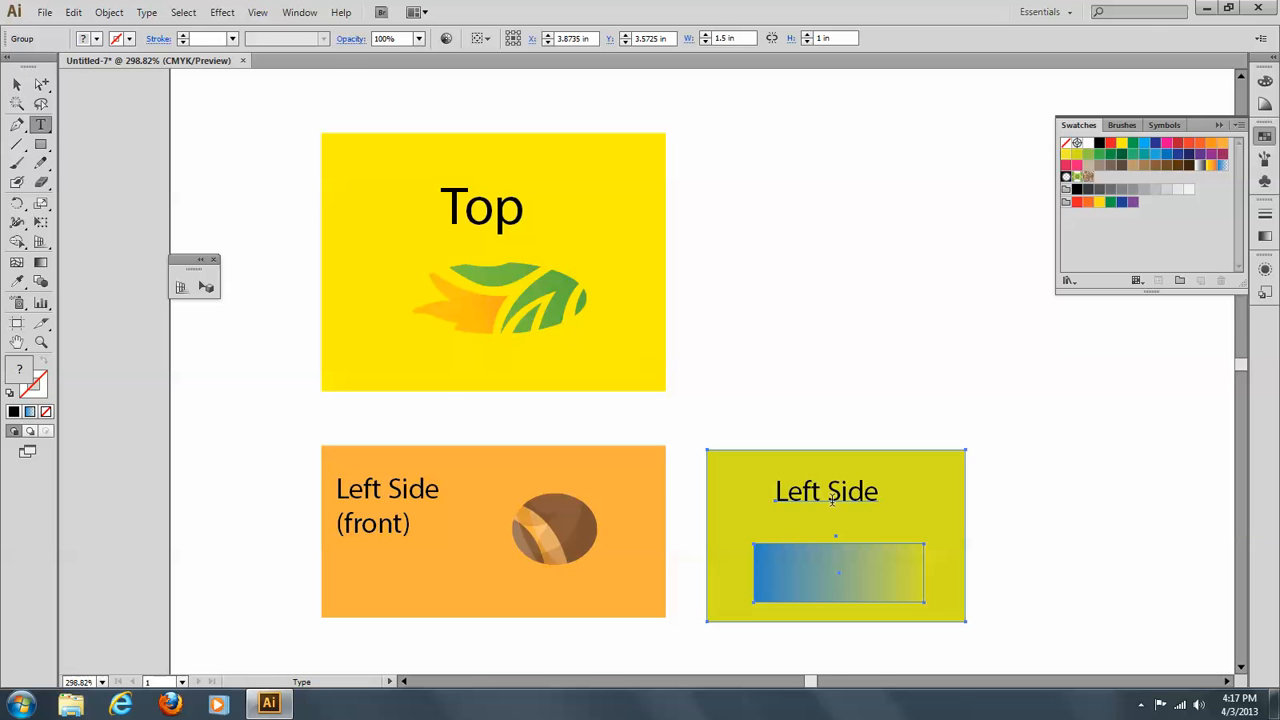
{"action": "left_click_drag", "start_coordinate": [821, 495], "coordinate": [767, 495]}
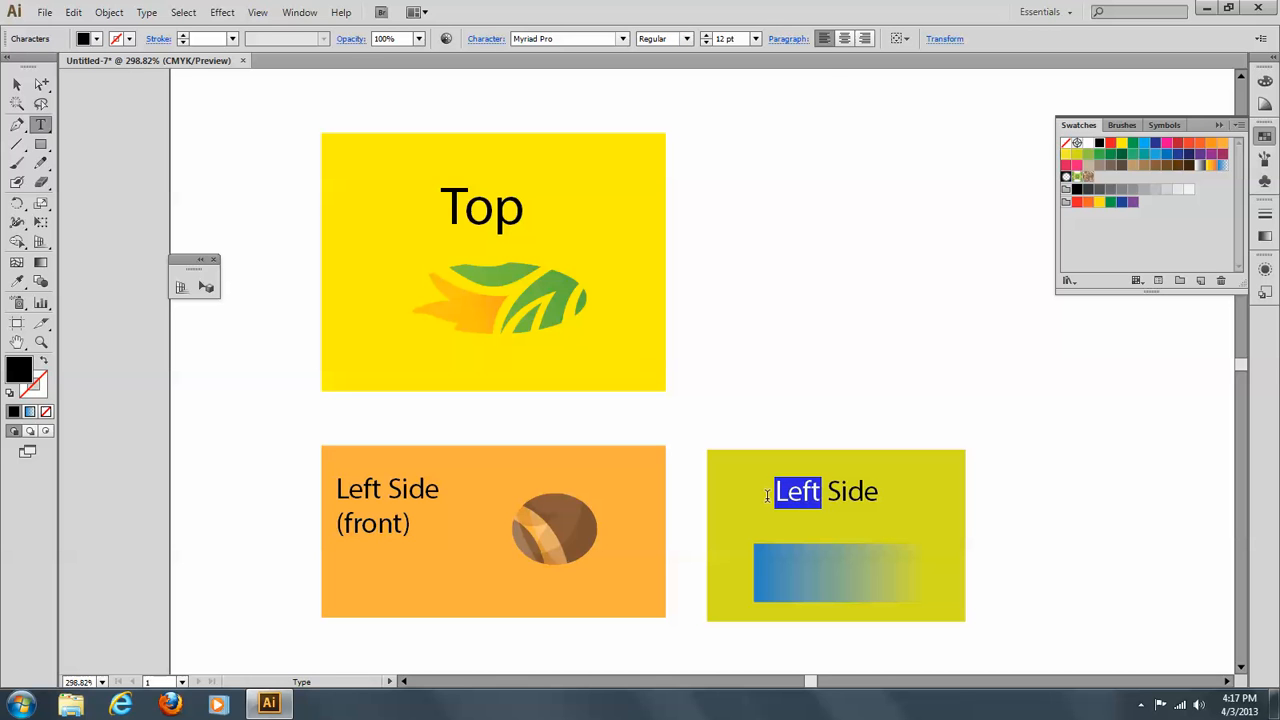
{"action": "type", "text": "Rigsht"}
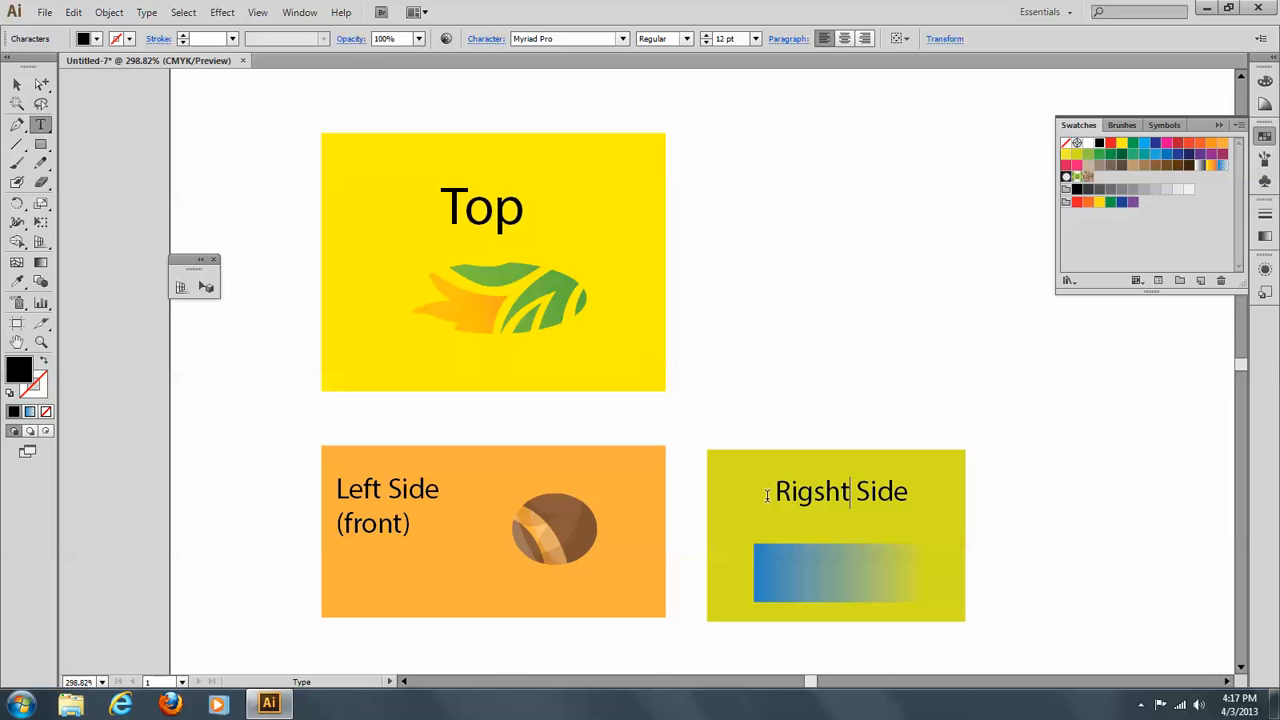
{"action": "key", "text": "BackSpace"}
{"action": "key", "text": "BackSpace"}
{"action": "key", "text": "BackSpace"}
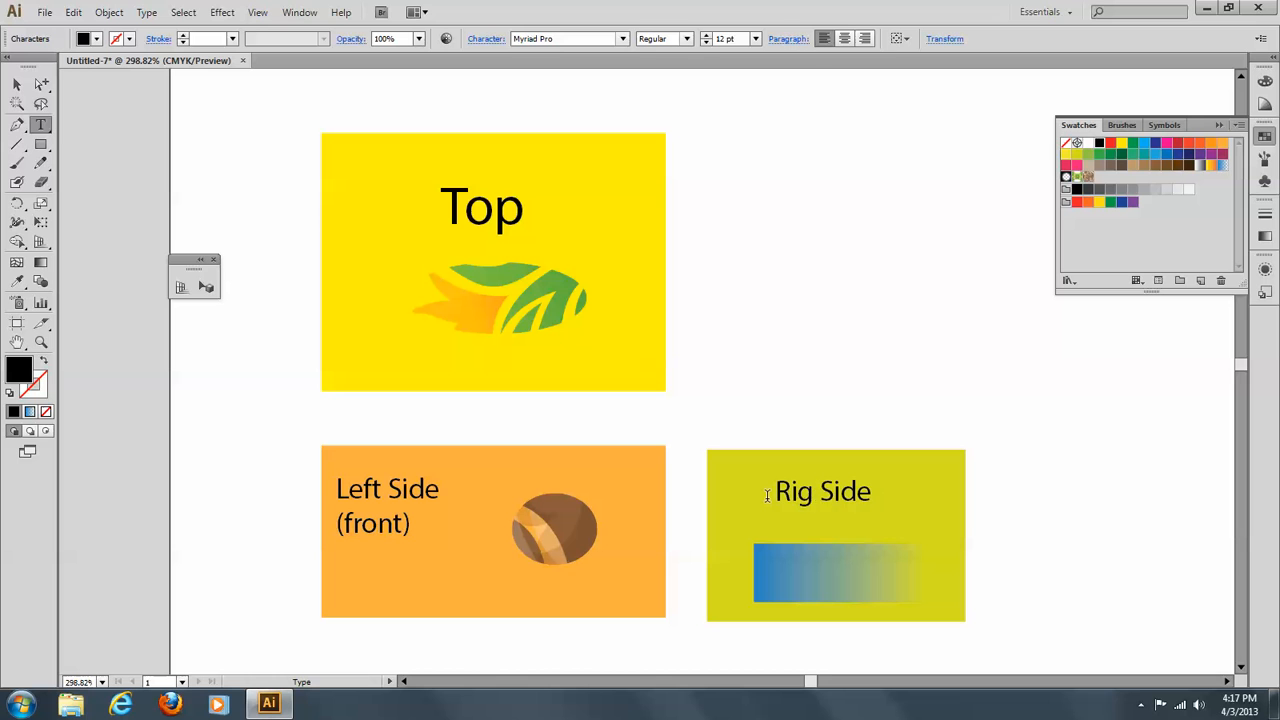
{"action": "key", "text": "BackSpace"}
{"action": "type", "text": "gh"}
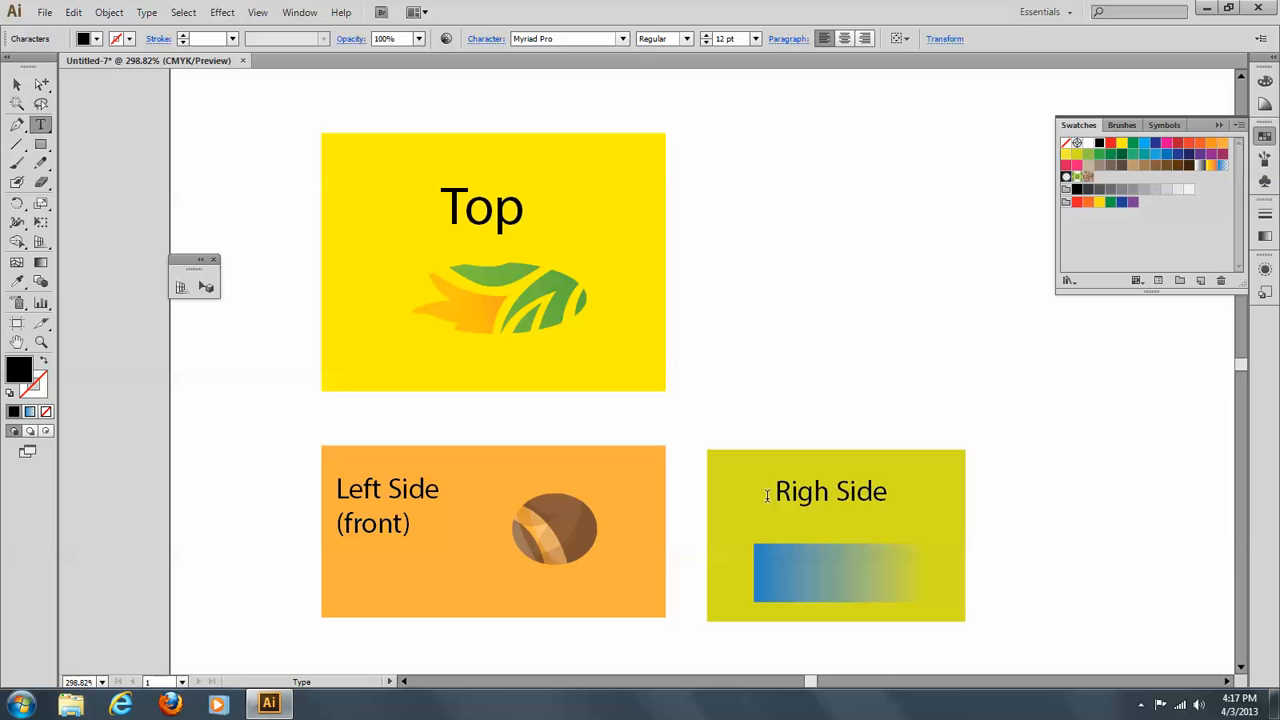
{"action": "type", "text": "t"}
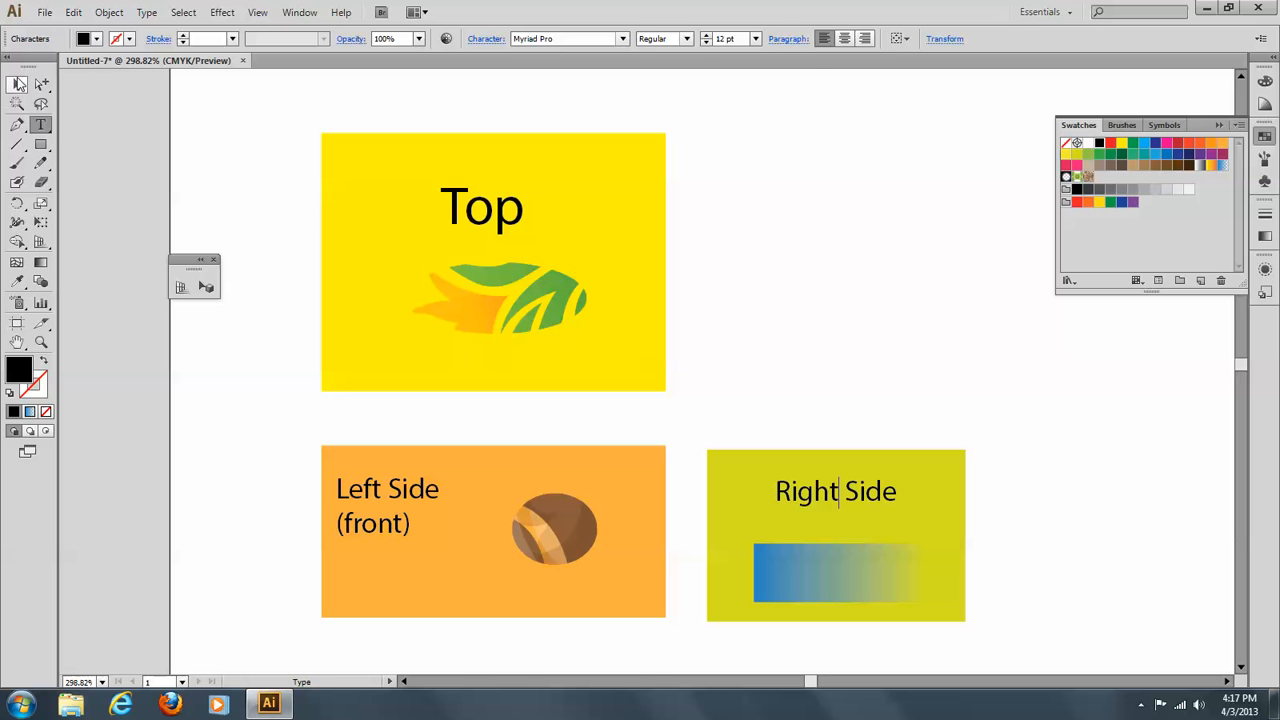
{"action": "left_click", "coordinate": [19, 85]}
{"action": "left_click", "coordinate": [765, 245]}
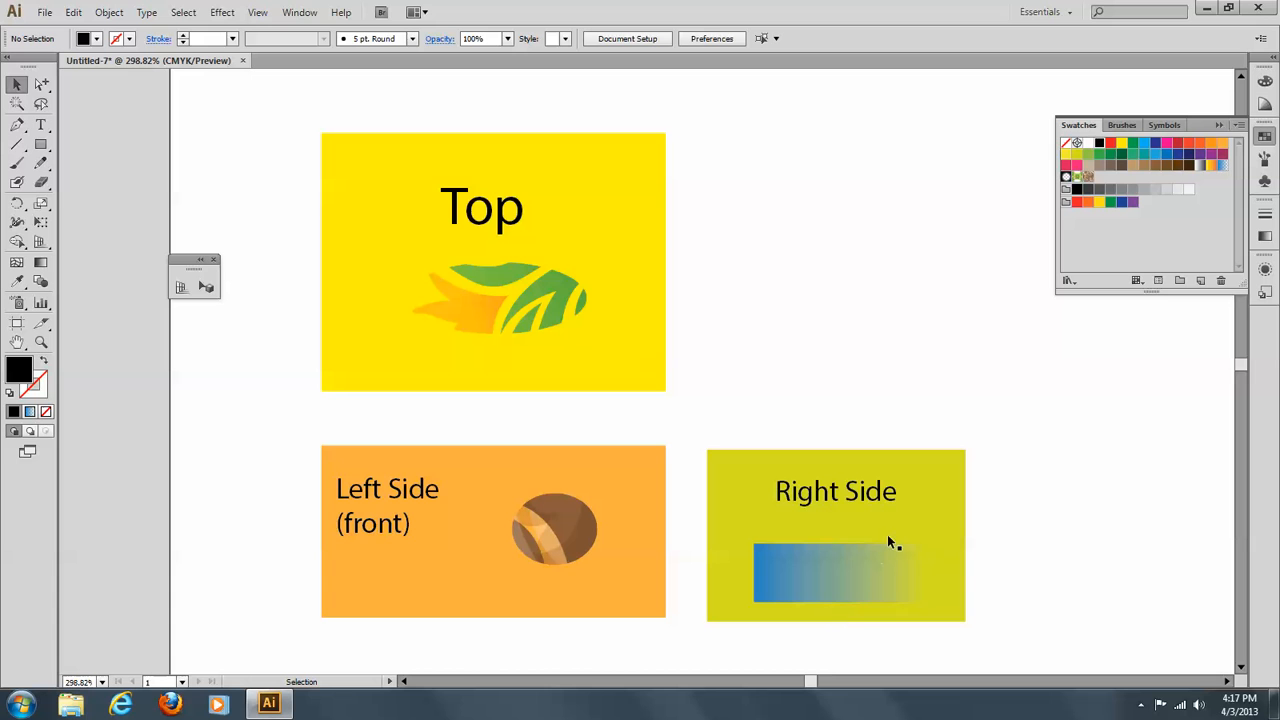
Step: Move all three box panels off the artboard beside its upper part and place a duplicate set of them just below
{"action": "key", "text": "ctrl+alt"}
{"action": "key", "text": "ctrl+alt+0"}
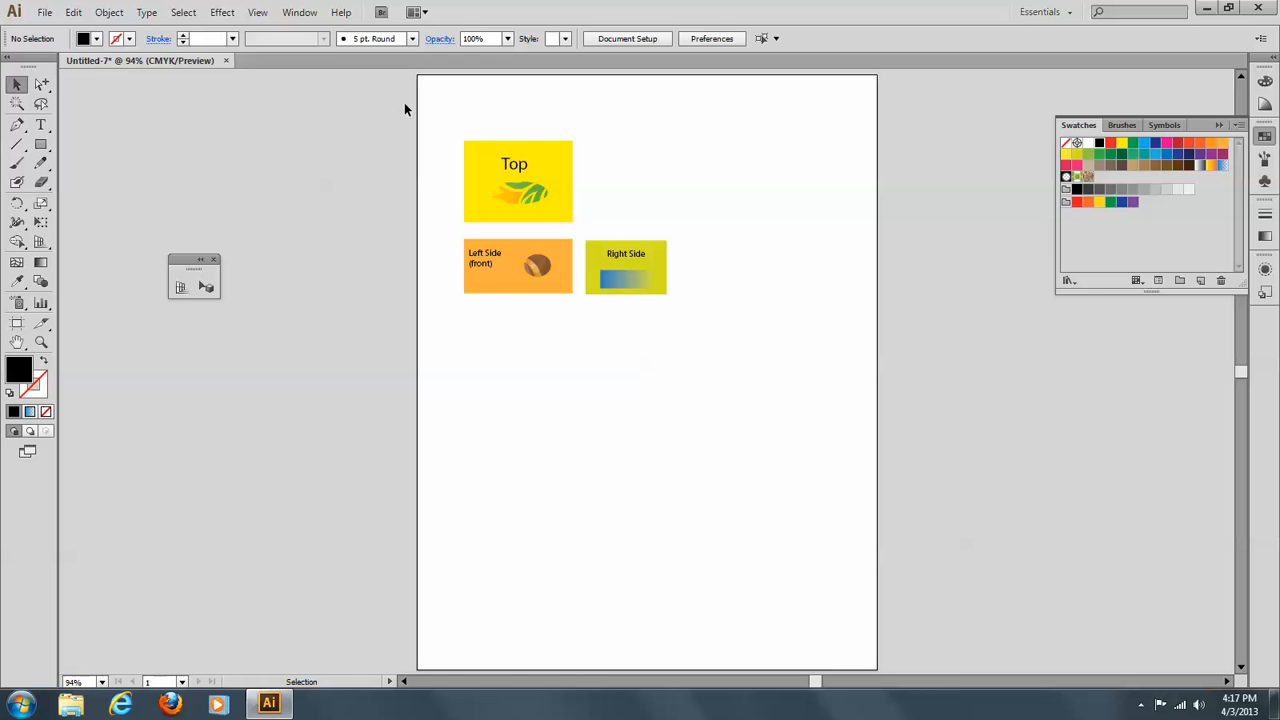
{"action": "left_click_drag", "start_coordinate": [438, 114], "coordinate": [708, 302]}
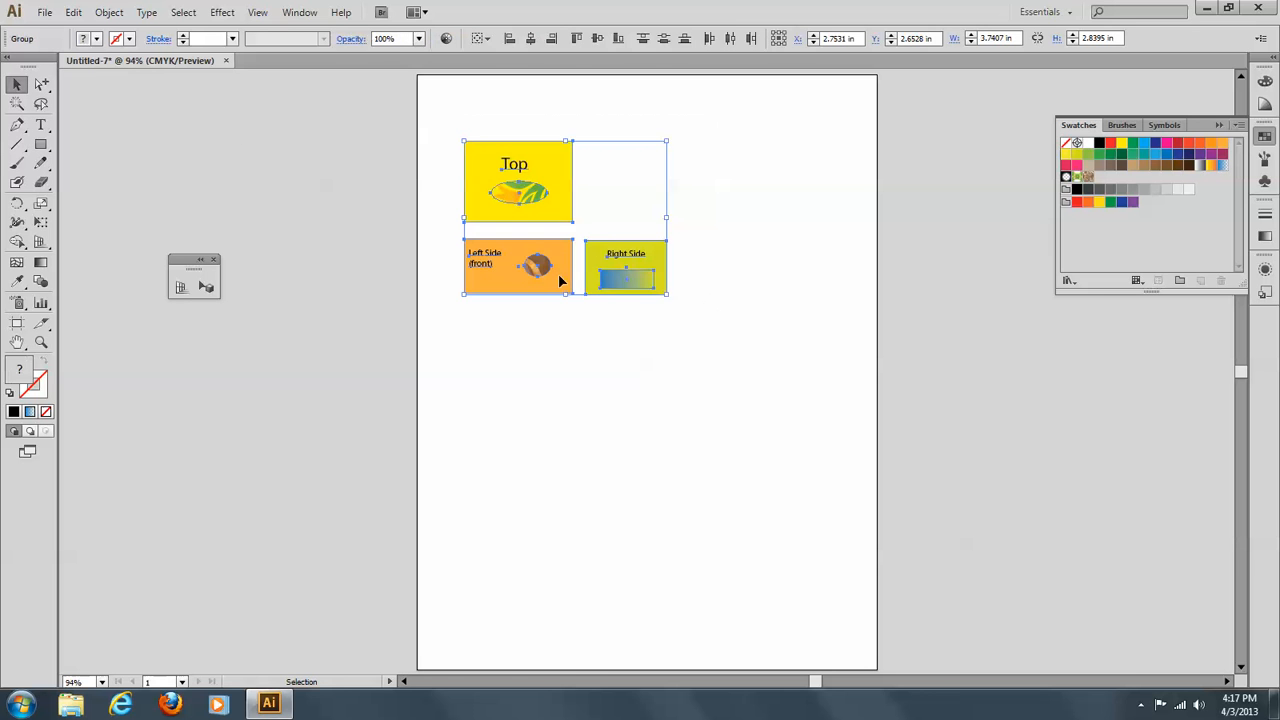
{"action": "left_click_drag", "start_coordinate": [560, 258], "coordinate": [182, 200]}
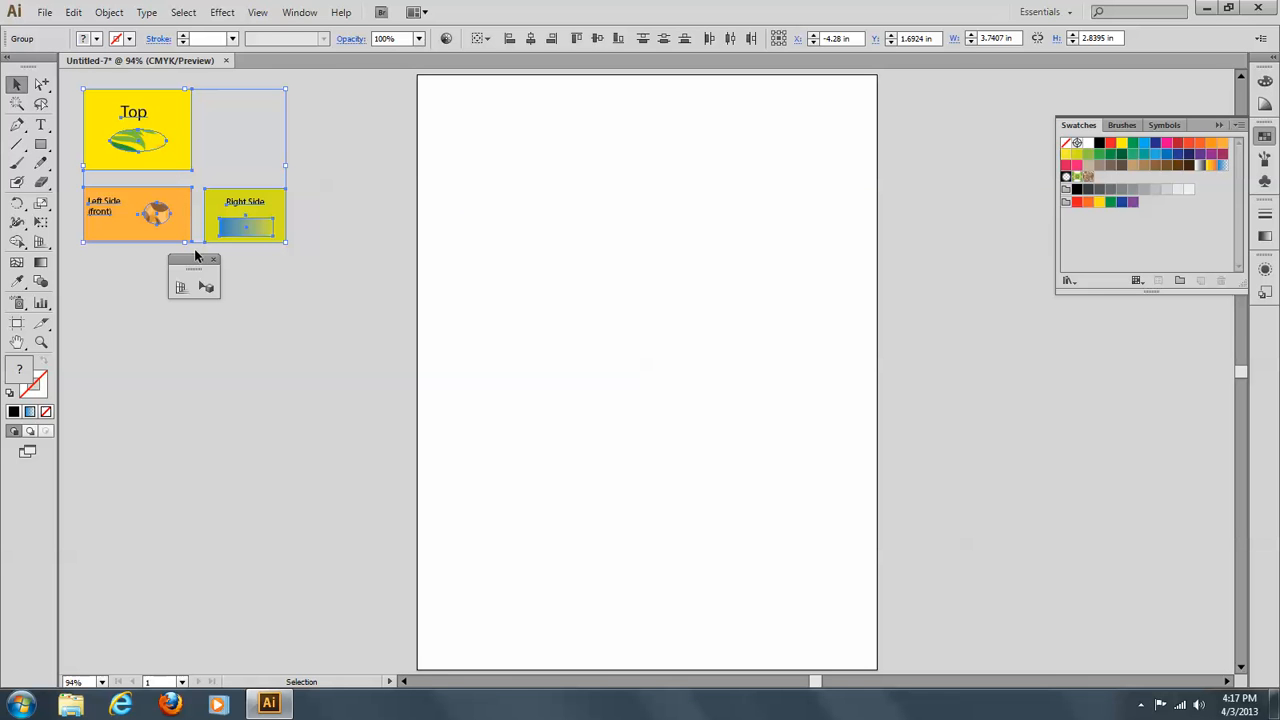
{"action": "left_click_drag", "start_coordinate": [182, 265], "coordinate": [82, 455]}
{"action": "left_click_drag", "start_coordinate": [171, 162], "coordinate": [195, 331]}
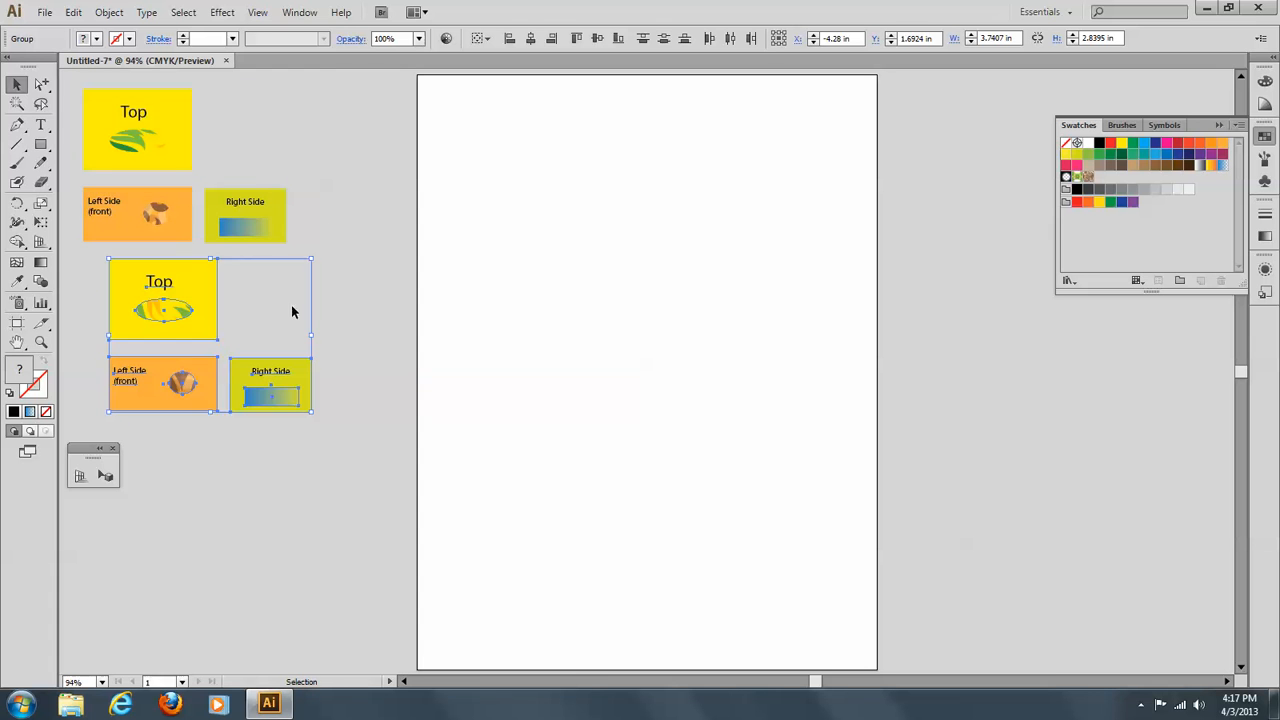
{"action": "left_click", "coordinate": [326, 184]}
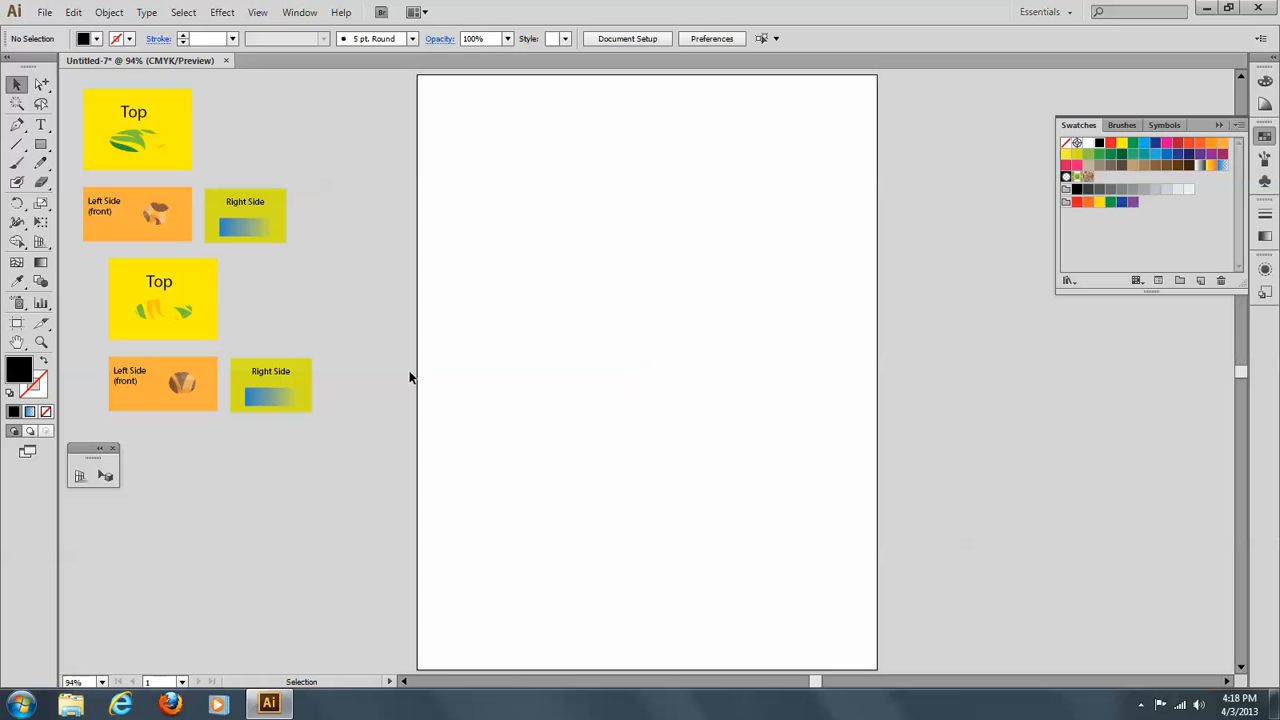
Step: Show the perspective grid and flip its vertical extent downward so the left and right planes hang below the ground plane
{"action": "left_click", "coordinate": [80, 478]}
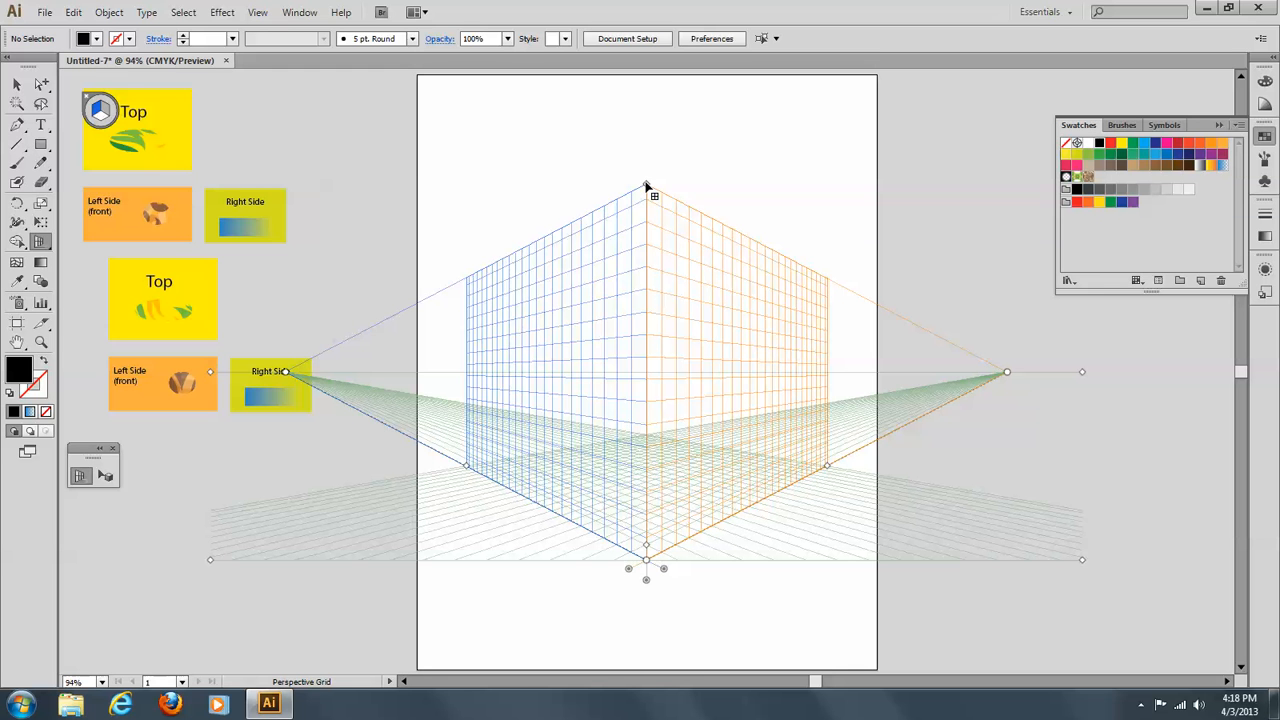
{"action": "left_click_drag", "start_coordinate": [646, 187], "coordinate": [686, 668]}
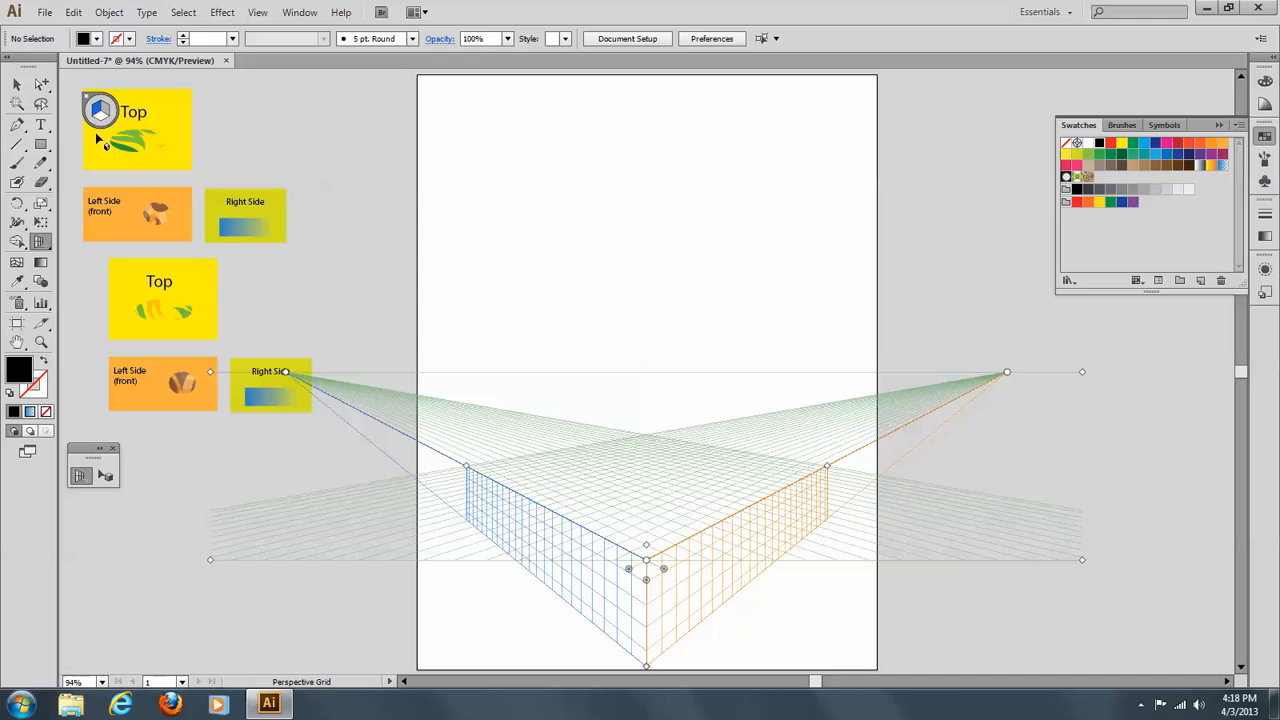
Step: Place the upper copy of the Top panel on the horizontal grid plane at the front corner, and make the left plane active
{"action": "key", "text": "shift+v"}
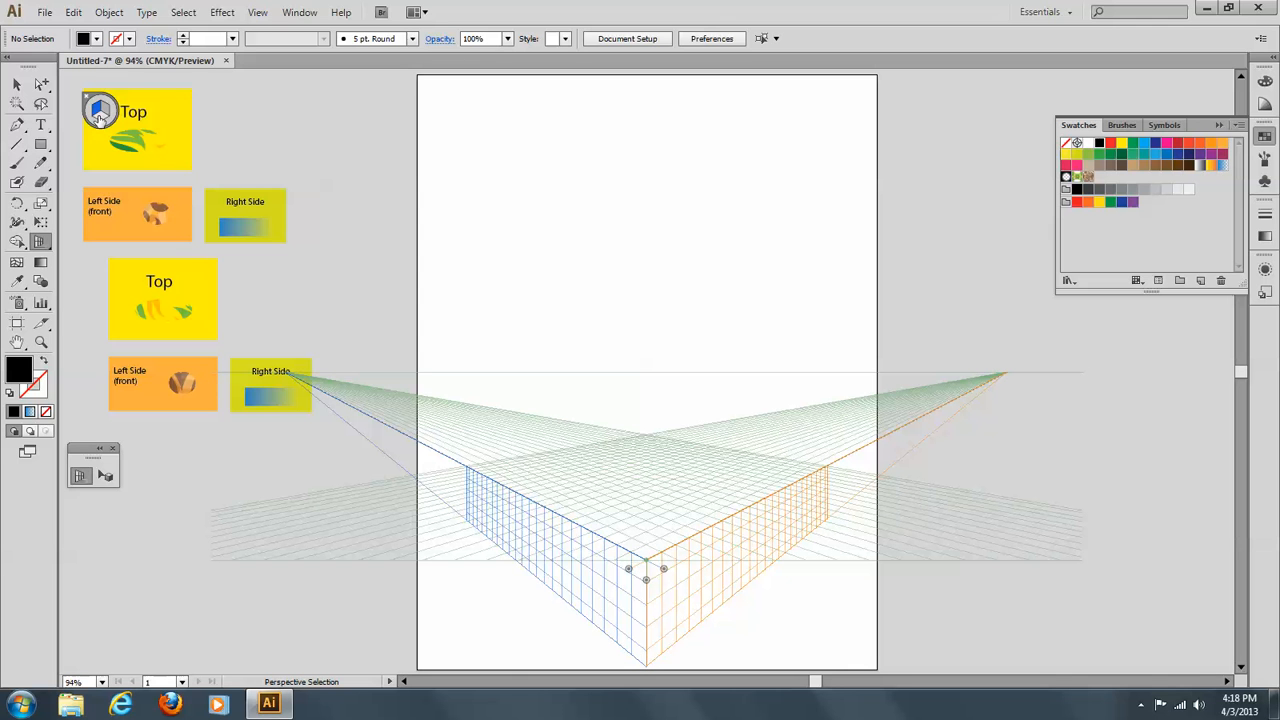
{"action": "left_click", "coordinate": [96, 121]}
{"action": "key", "text": "shift+p"}
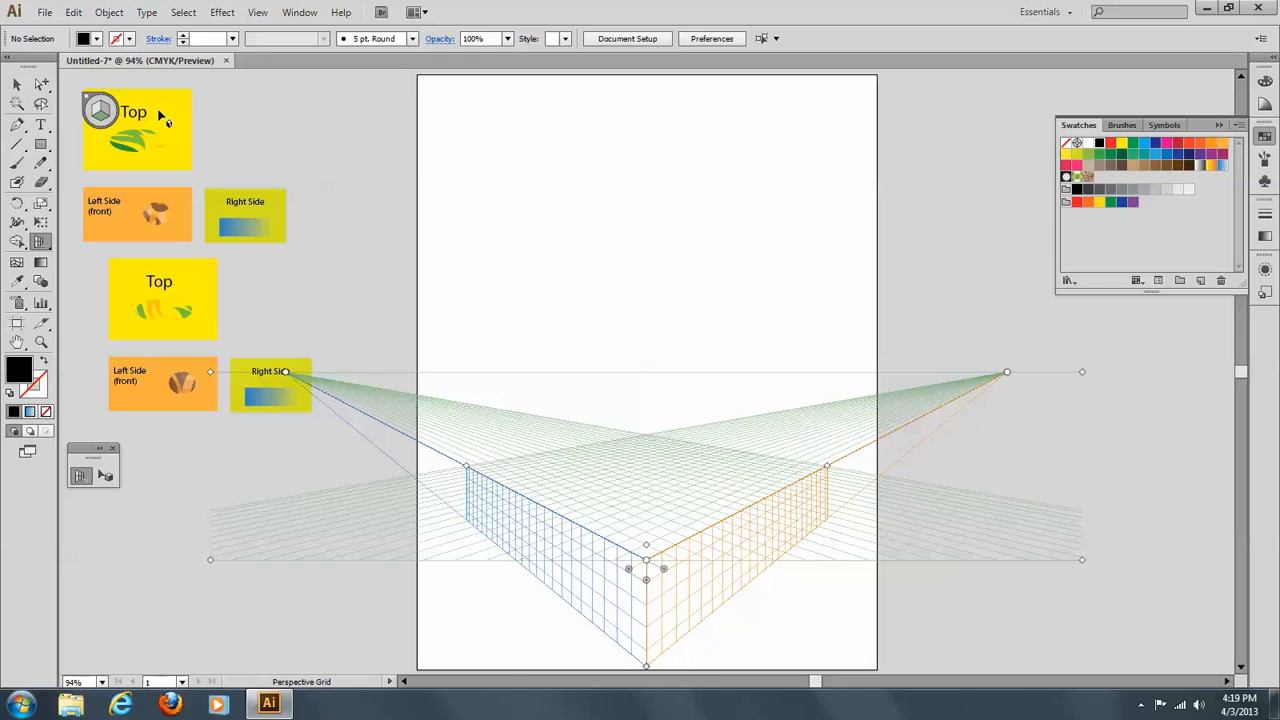
{"action": "left_click", "coordinate": [105, 476]}
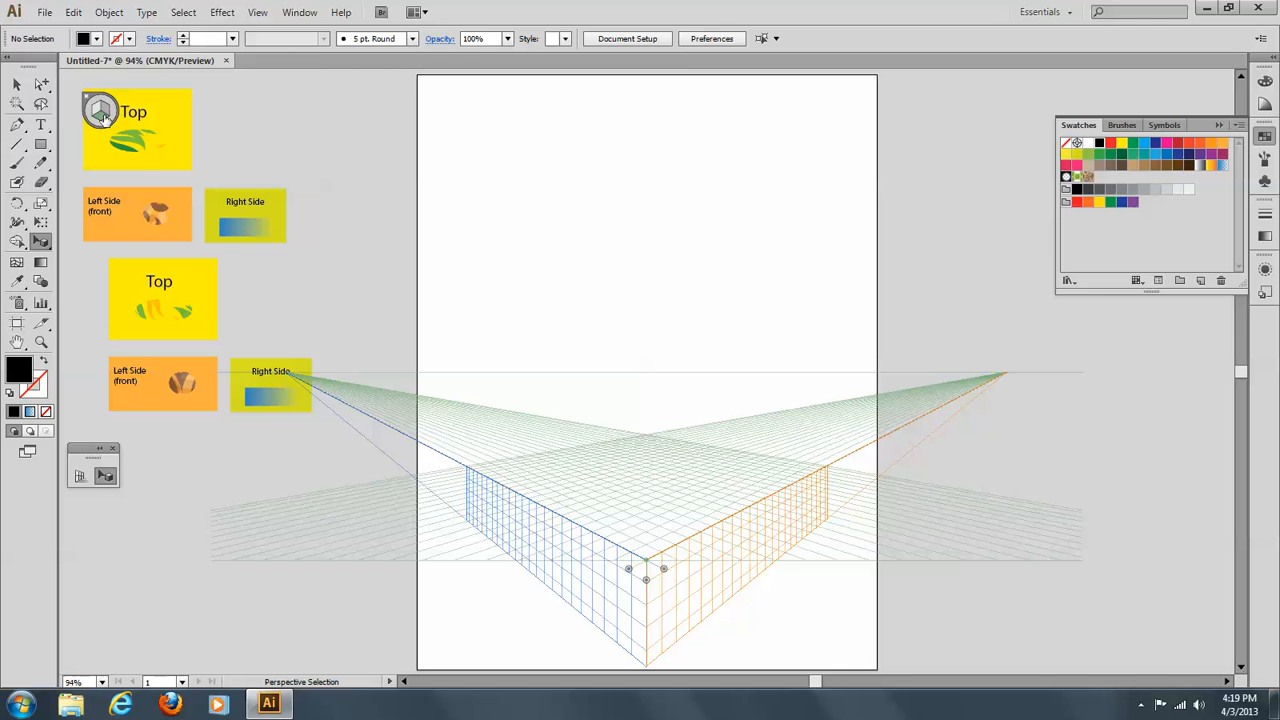
{"action": "left_click_drag", "start_coordinate": [155, 118], "coordinate": [660, 538]}
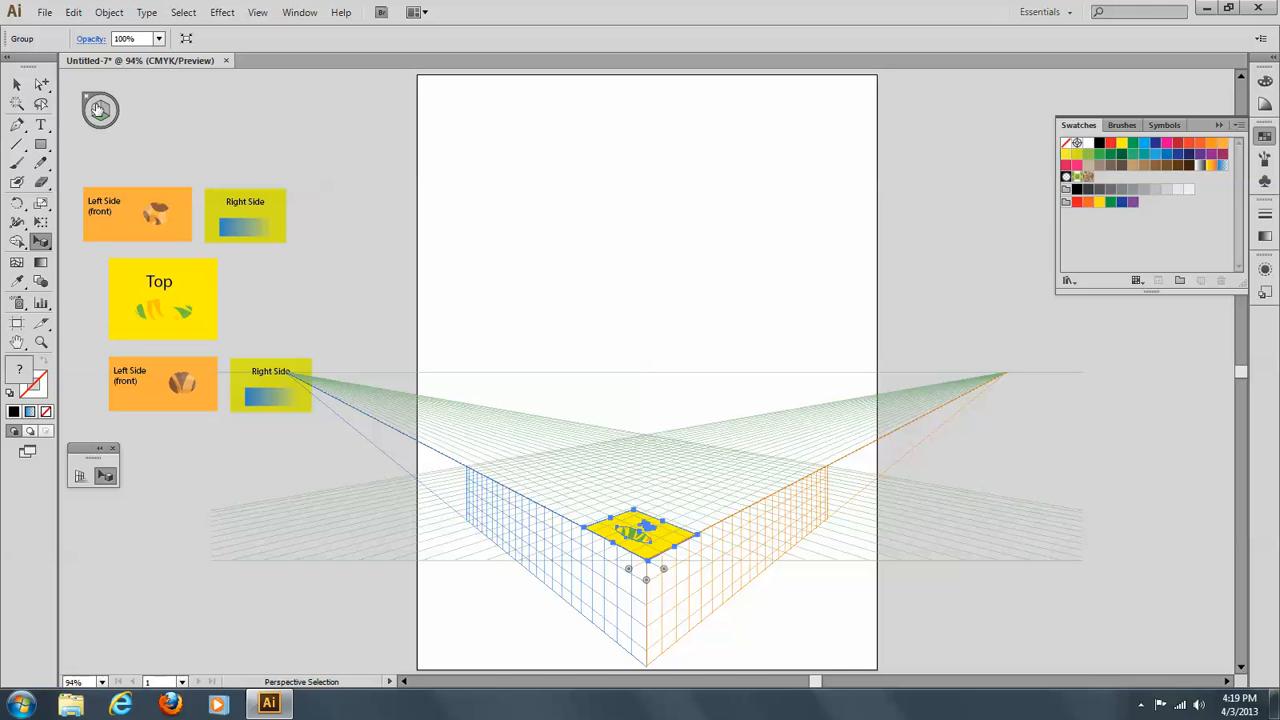
{"action": "left_click", "coordinate": [94, 157]}
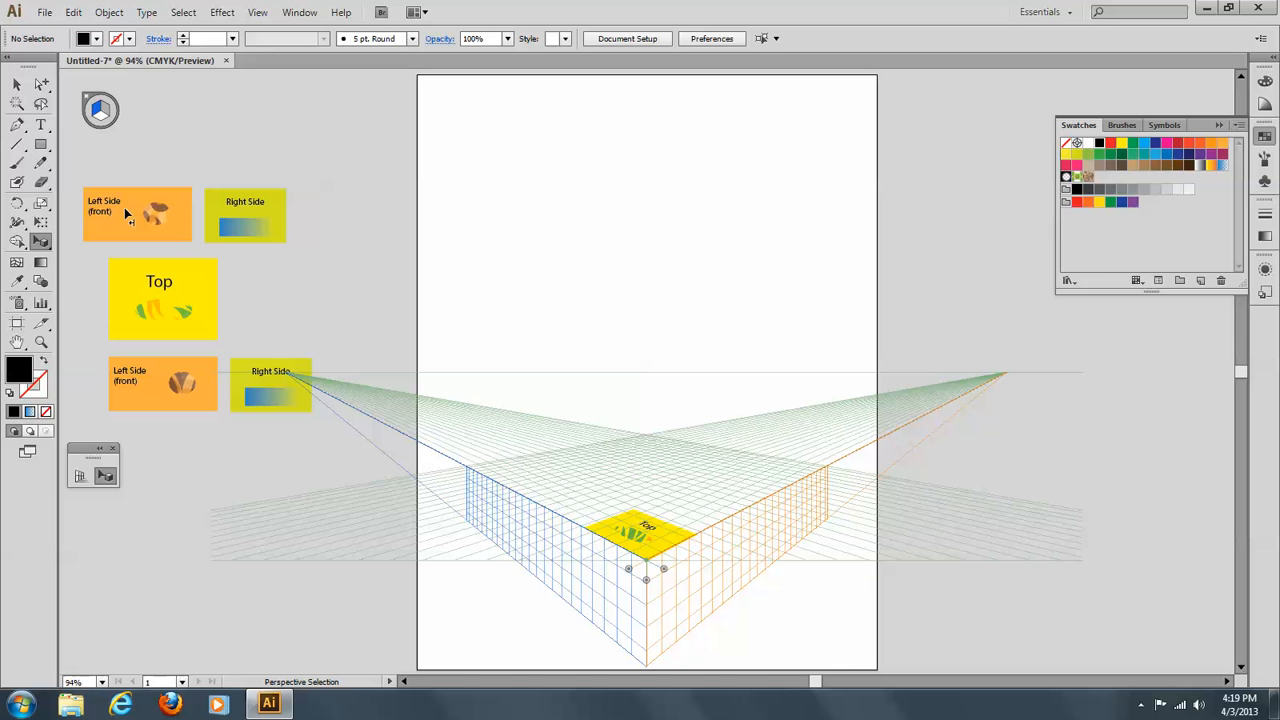
{"action": "left_click", "coordinate": [99, 213]}
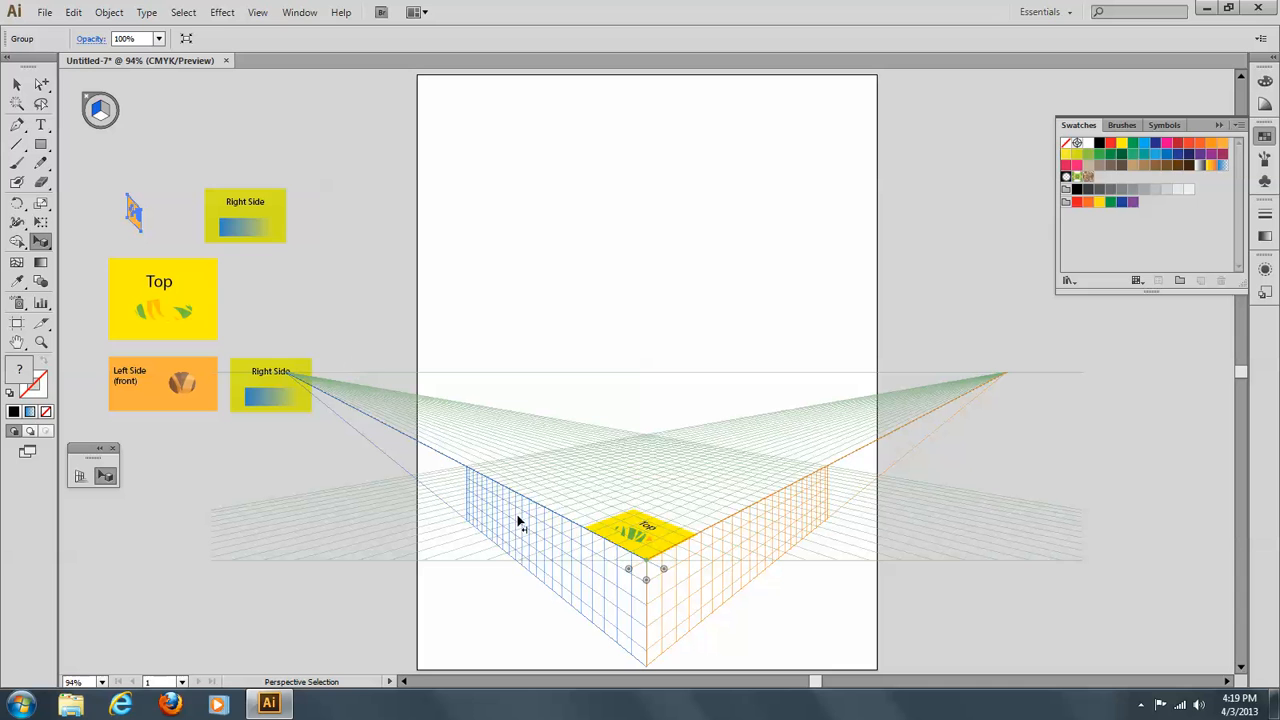
{"action": "left_click", "coordinate": [545, 570]}
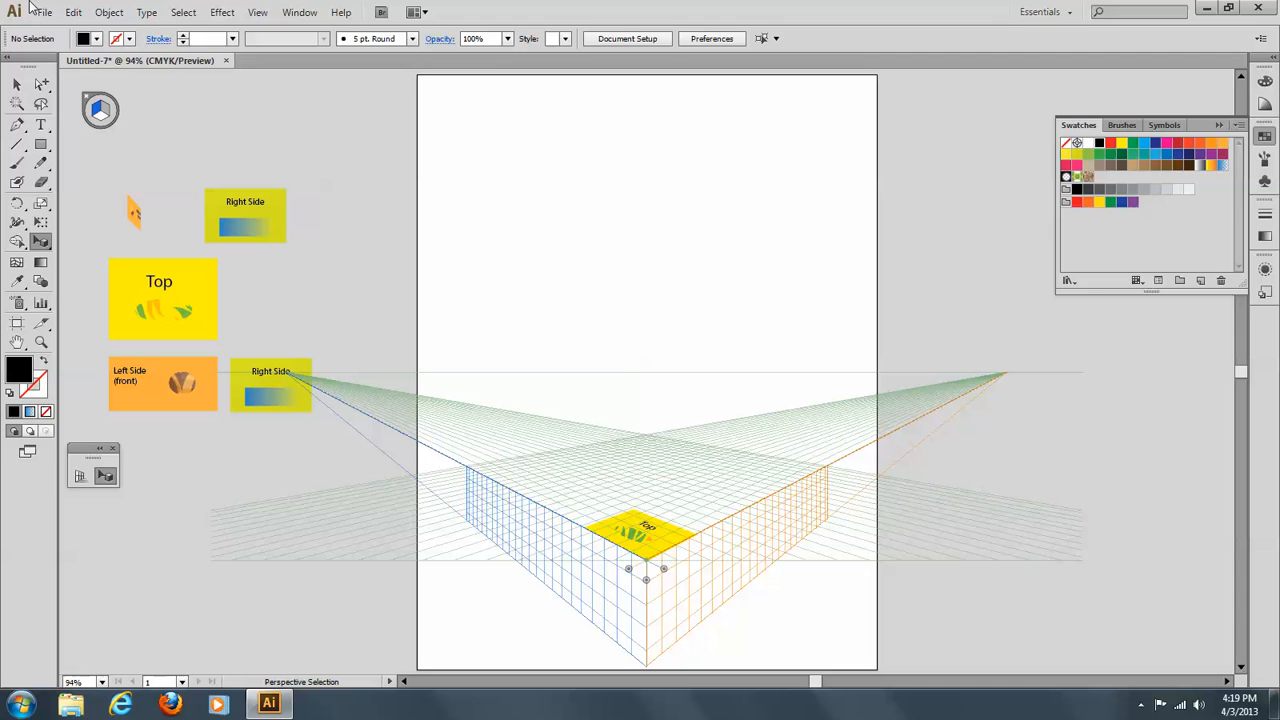
{"action": "key", "text": "ctrl+z"}
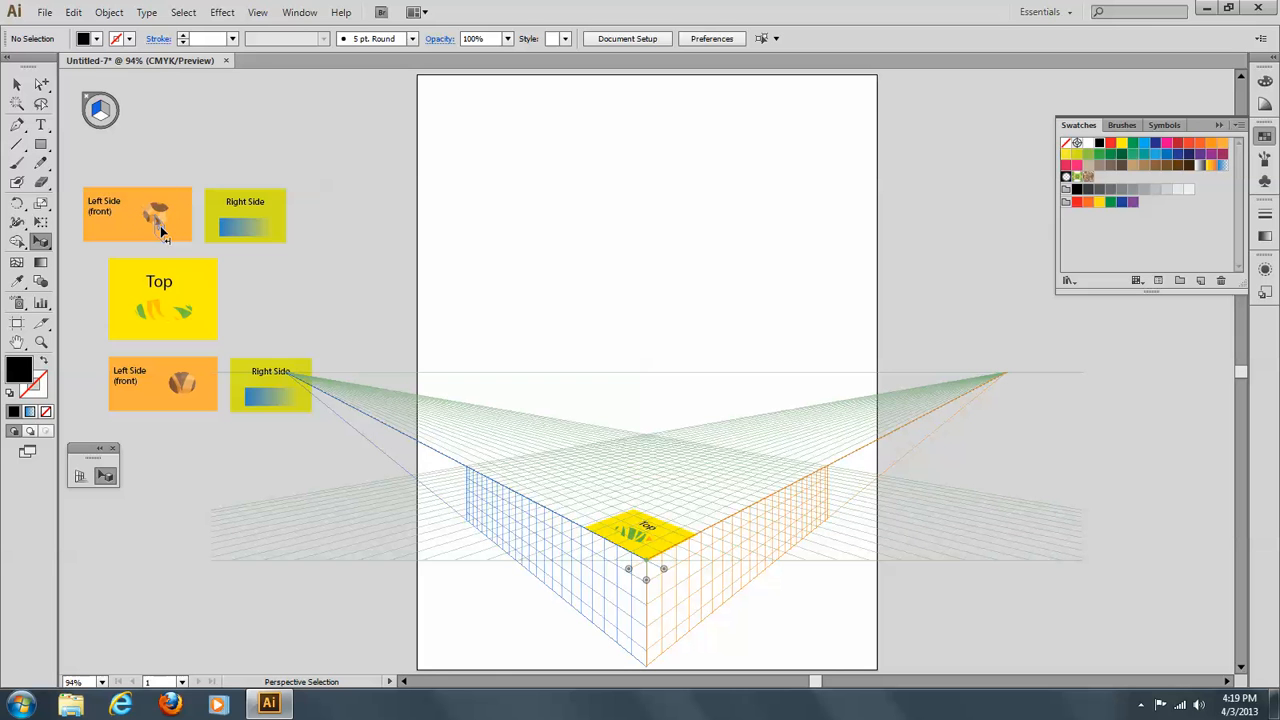
Step: Place the upper Left Side (front) panel on the left grid plane and the Right Side panel on the right plane, meeting the Top panel's edges
{"action": "left_click_drag", "start_coordinate": [119, 215], "coordinate": [594, 537]}
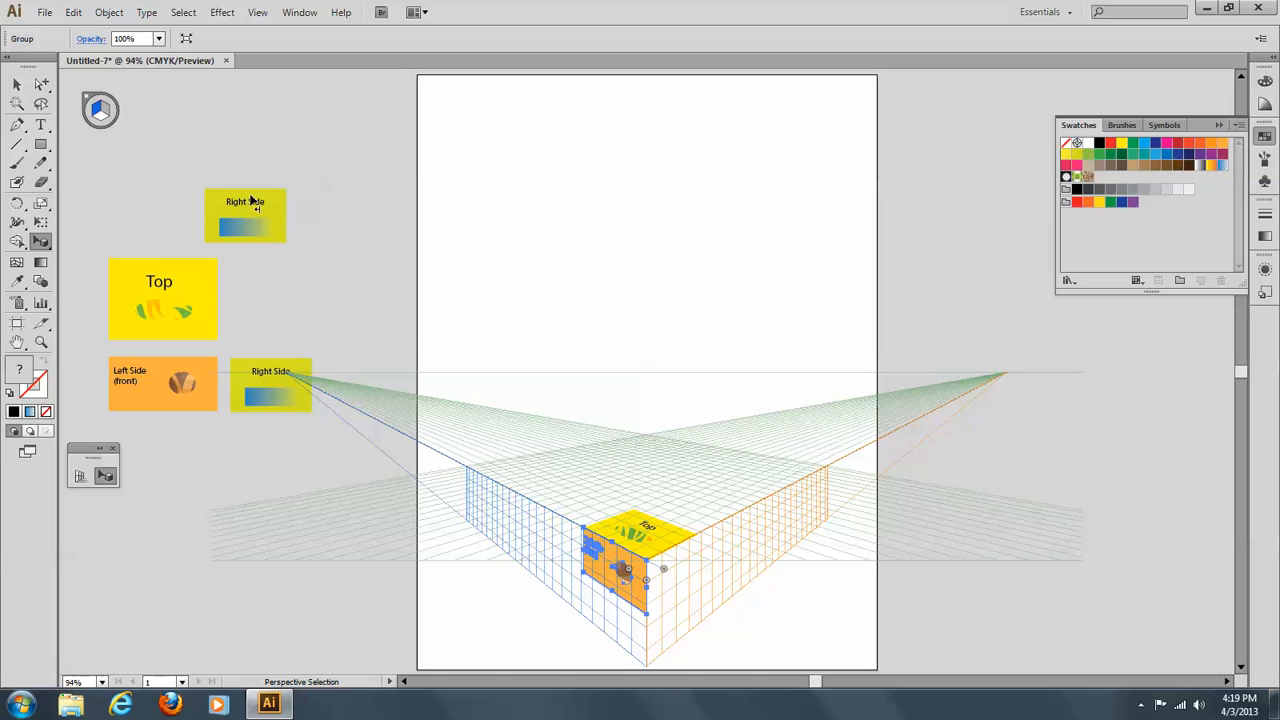
{"action": "left_click", "coordinate": [102, 110]}
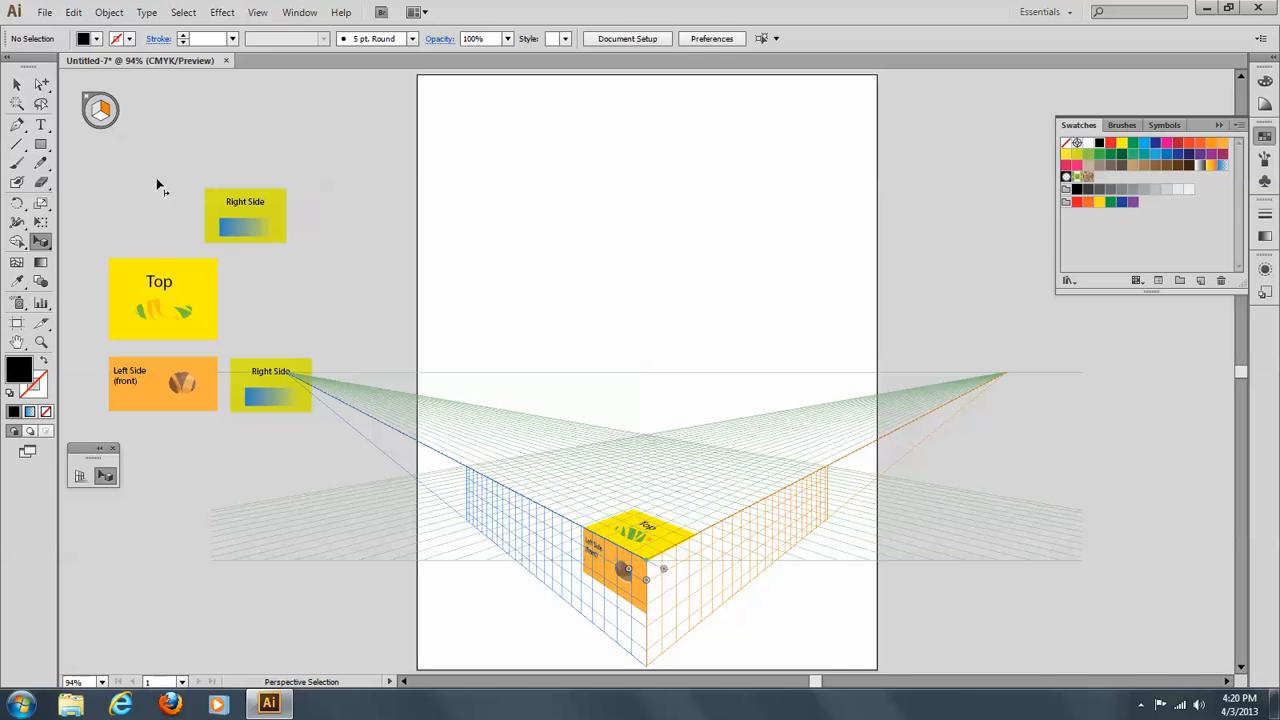
{"action": "left_click_drag", "start_coordinate": [240, 214], "coordinate": [671, 577]}
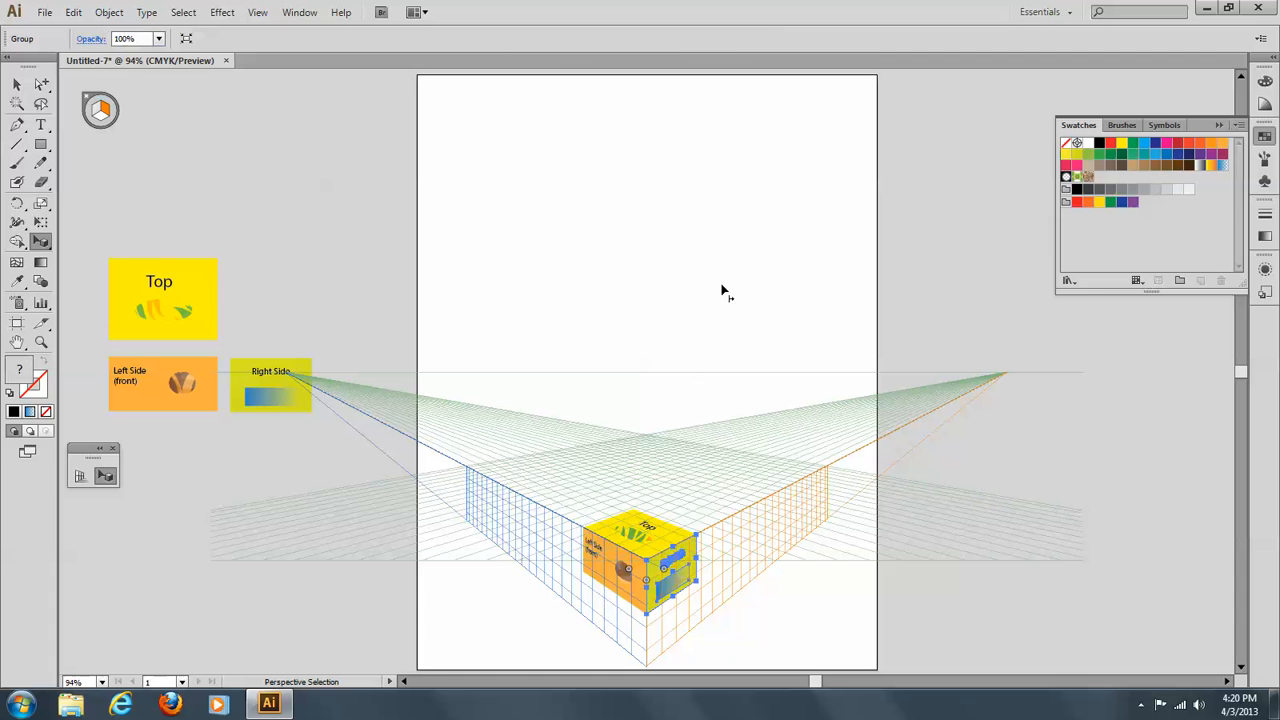
{"action": "left_click", "coordinate": [689, 268]}
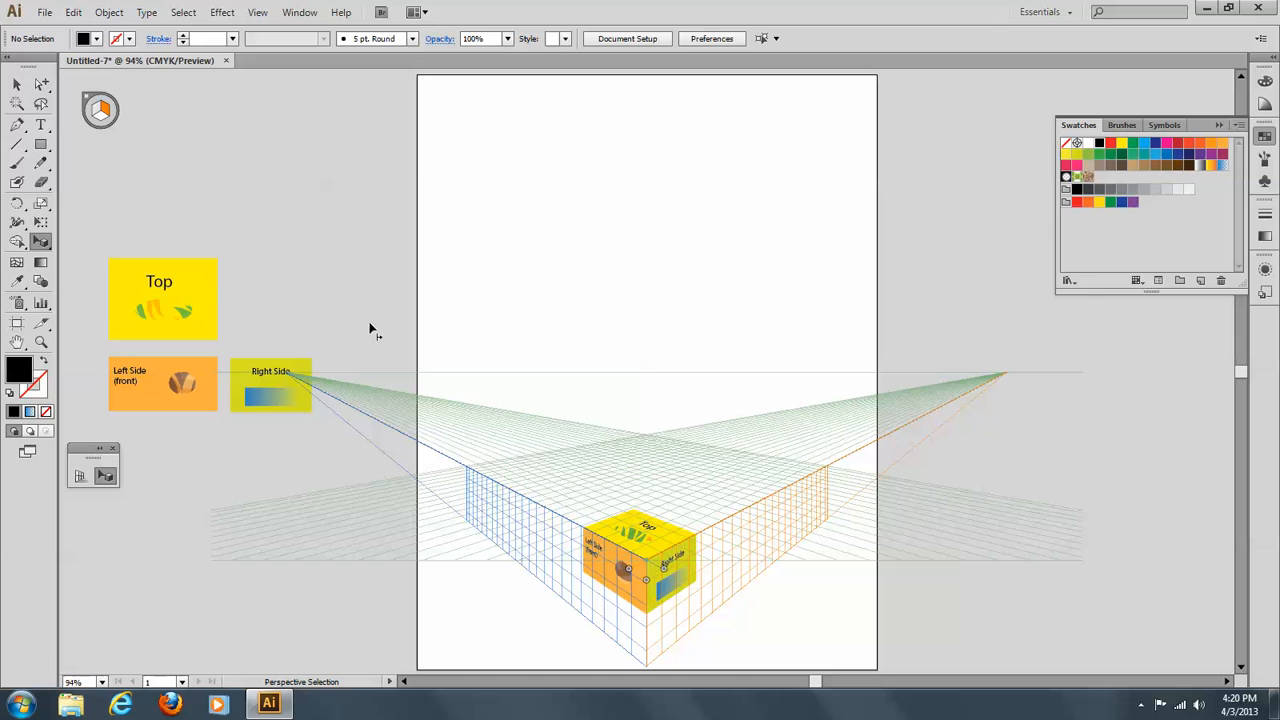
Step: Hide the perspective grid
{"action": "left_click", "coordinate": [257, 13]}
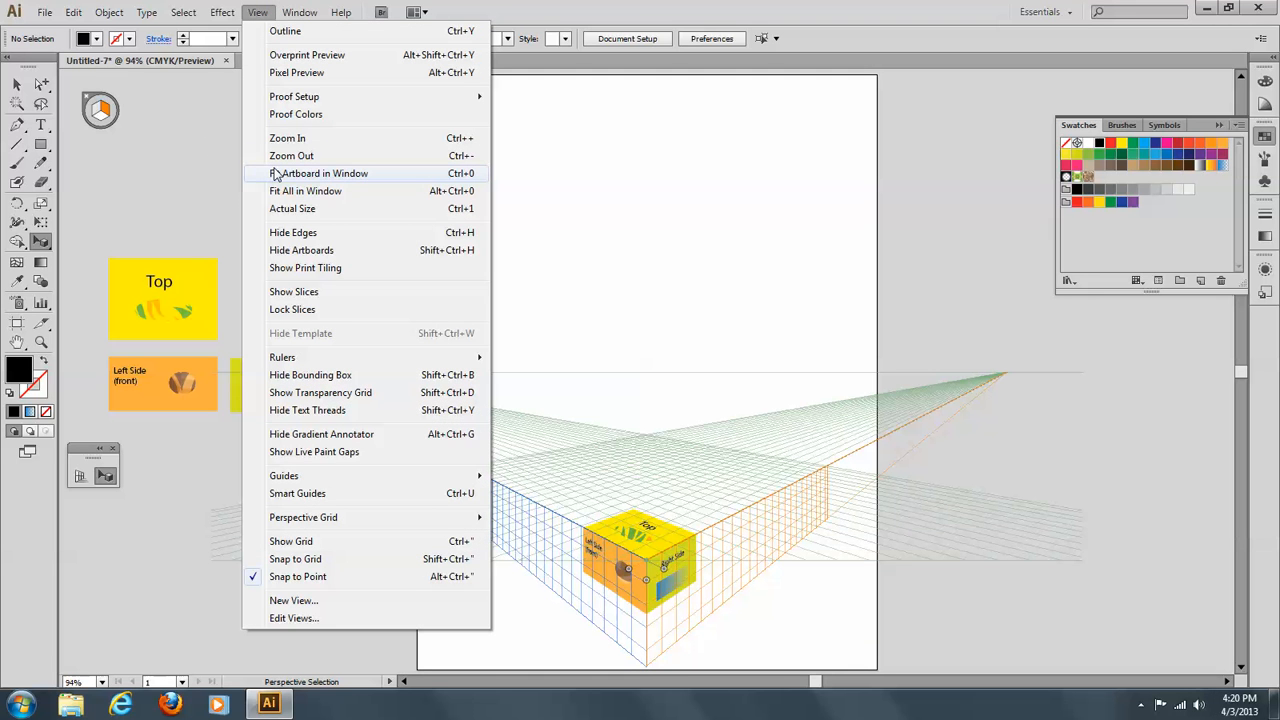
{"action": "mouse_move", "coordinate": [341, 523]}
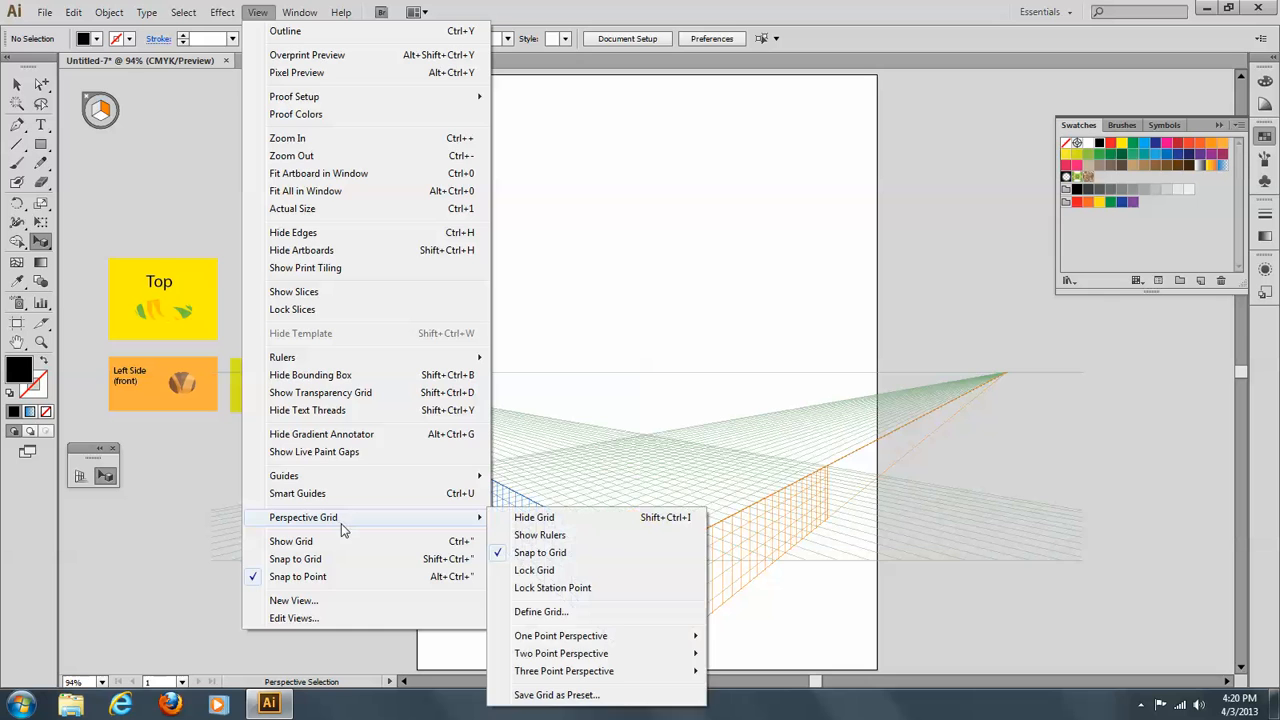
{"action": "left_click", "coordinate": [549, 518]}
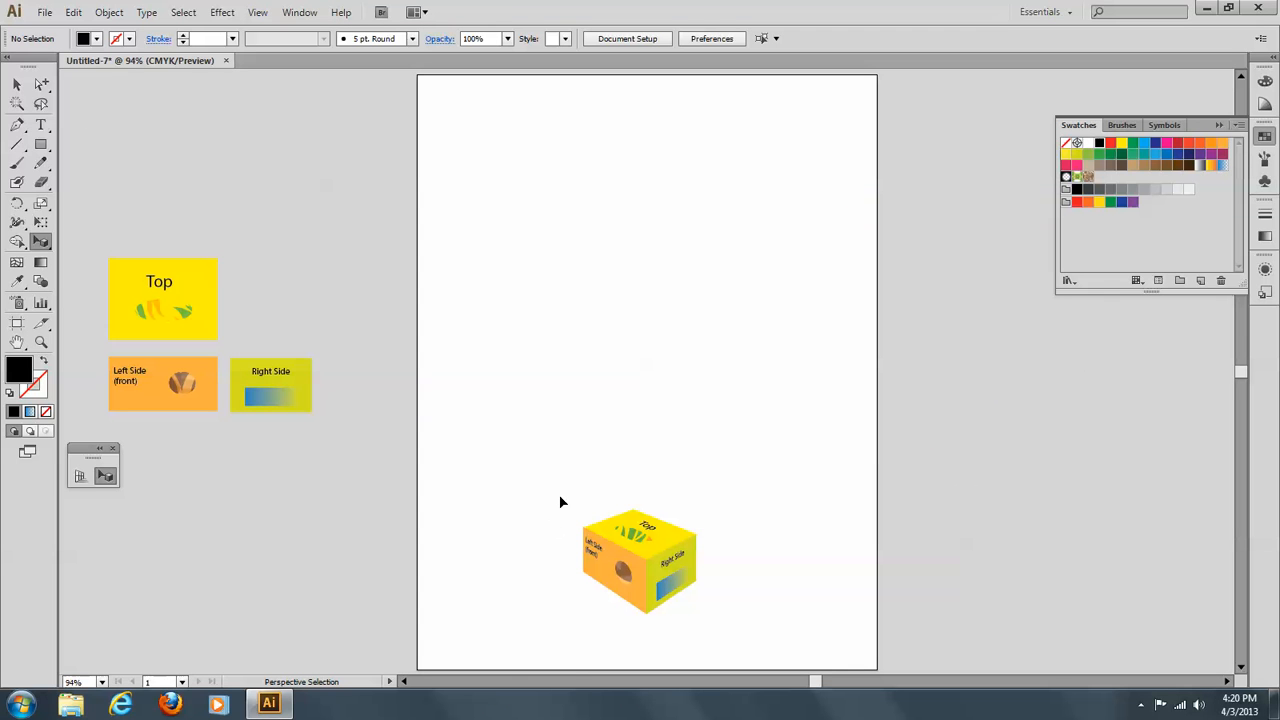
Step: Expand the three panels of the perspective box with Object and Fill enabled and gradients expanded to 255 objects, leaving them deselected
{"action": "left_click", "coordinate": [16, 84]}
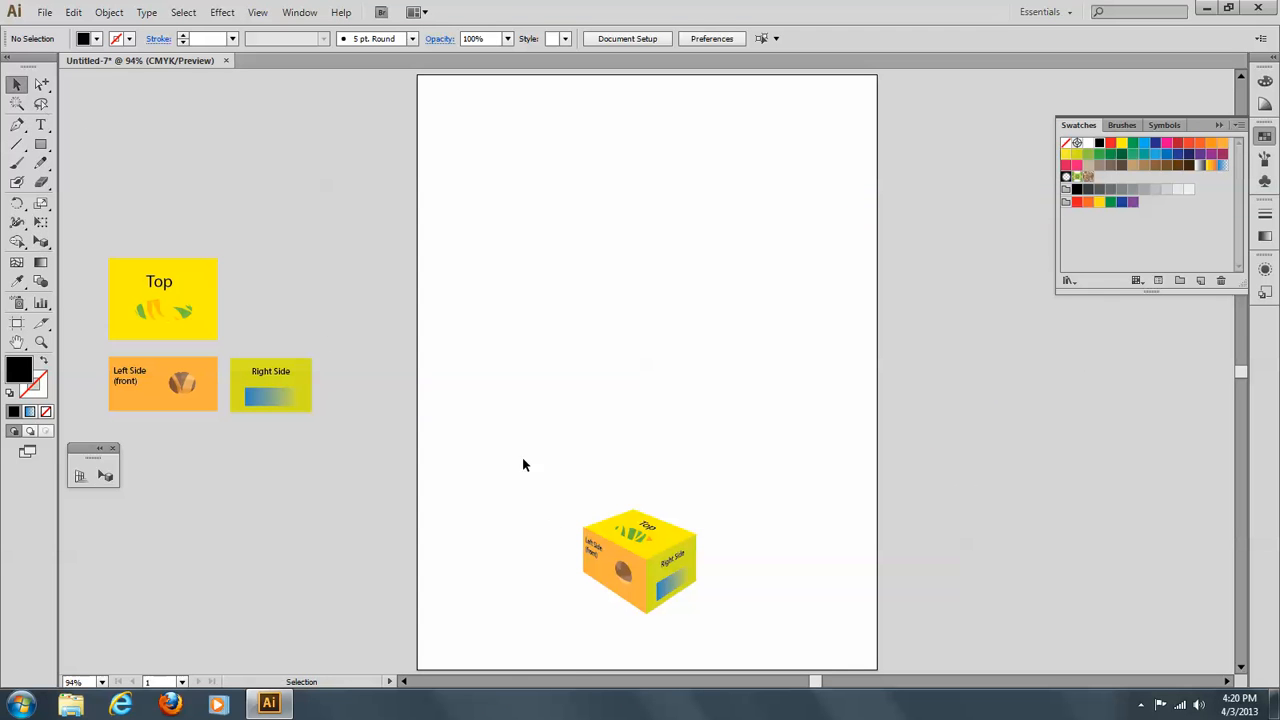
{"action": "left_click_drag", "start_coordinate": [593, 510], "coordinate": [736, 632]}
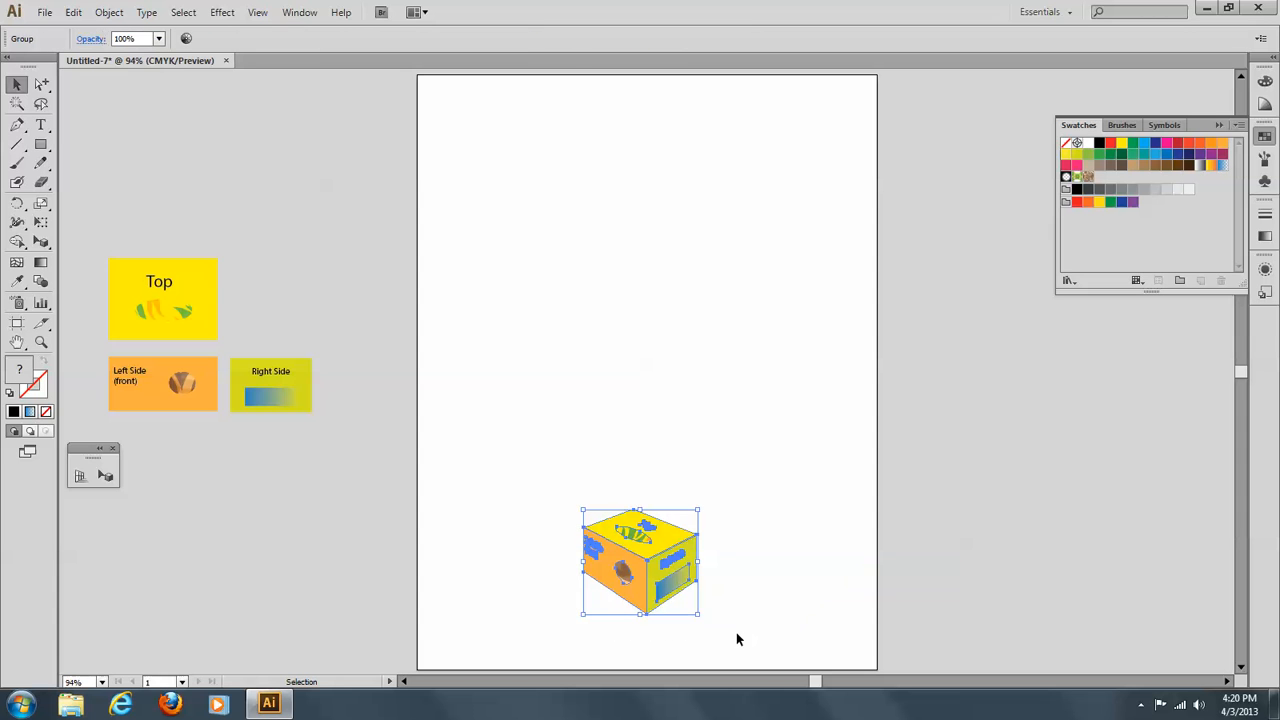
{"action": "left_click", "coordinate": [109, 12]}
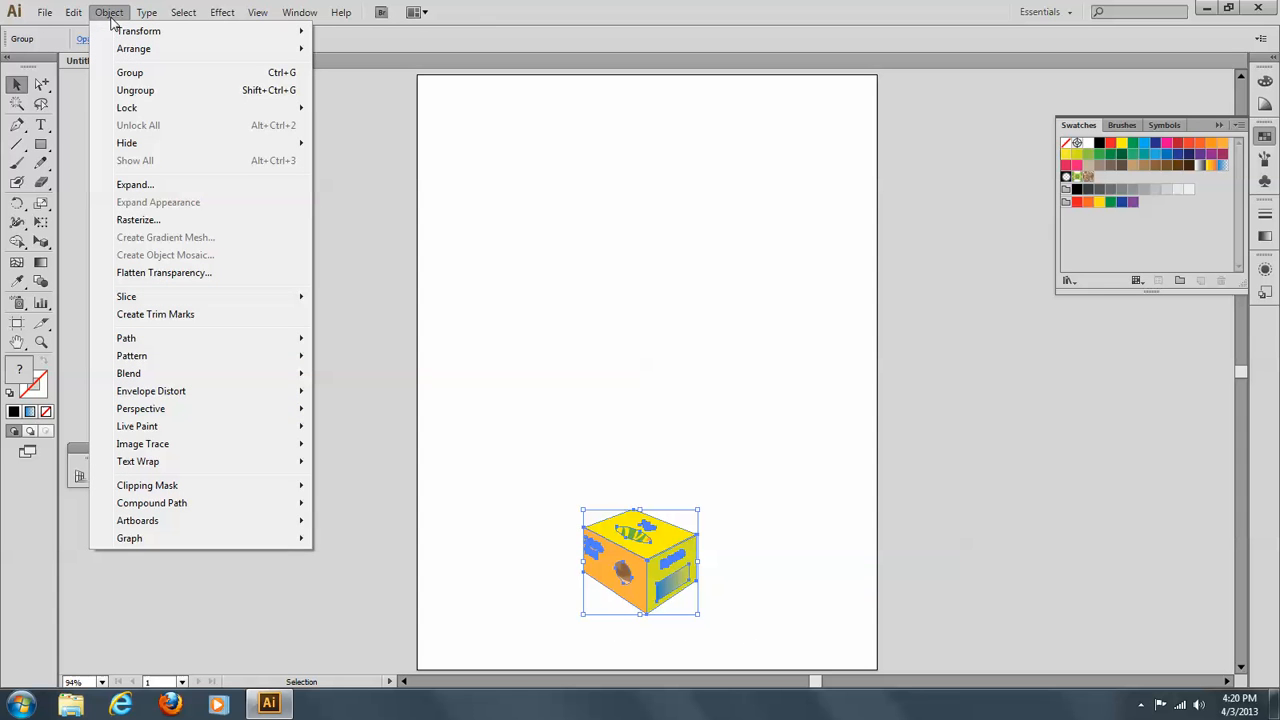
{"action": "left_click", "coordinate": [136, 184]}
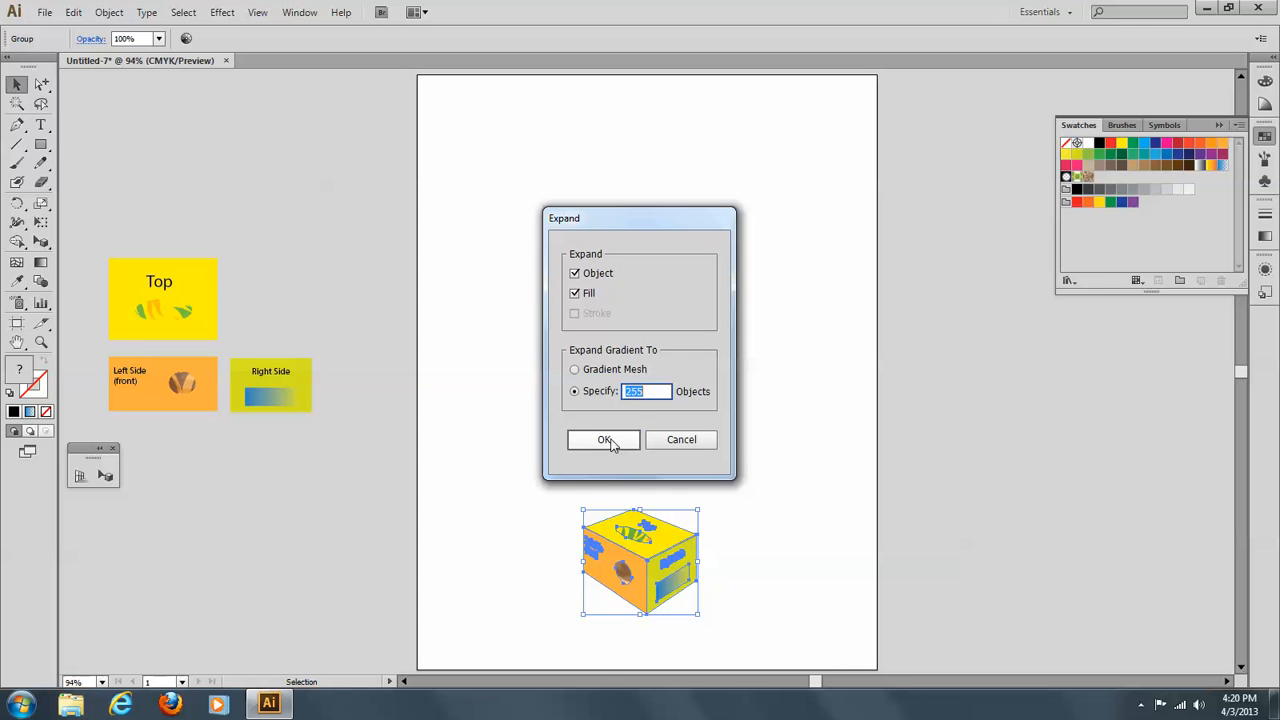
{"action": "left_click", "coordinate": [609, 440]}
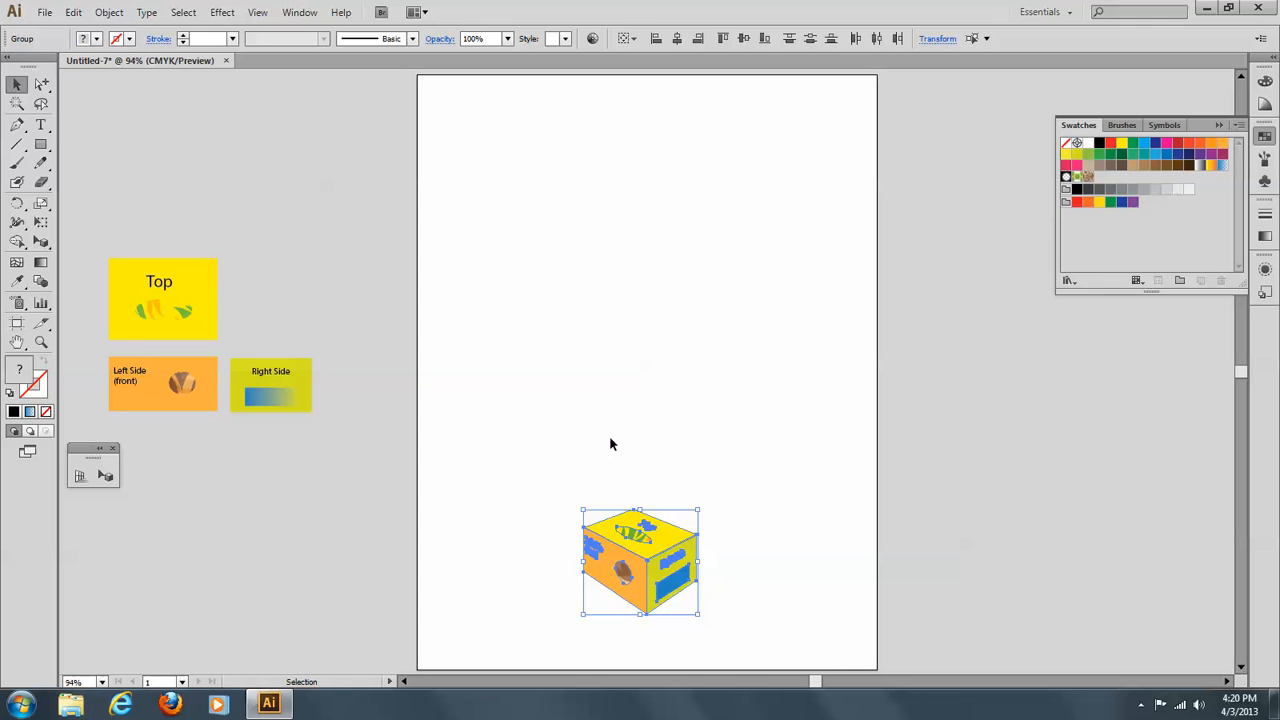
{"action": "left_click", "coordinate": [485, 425]}
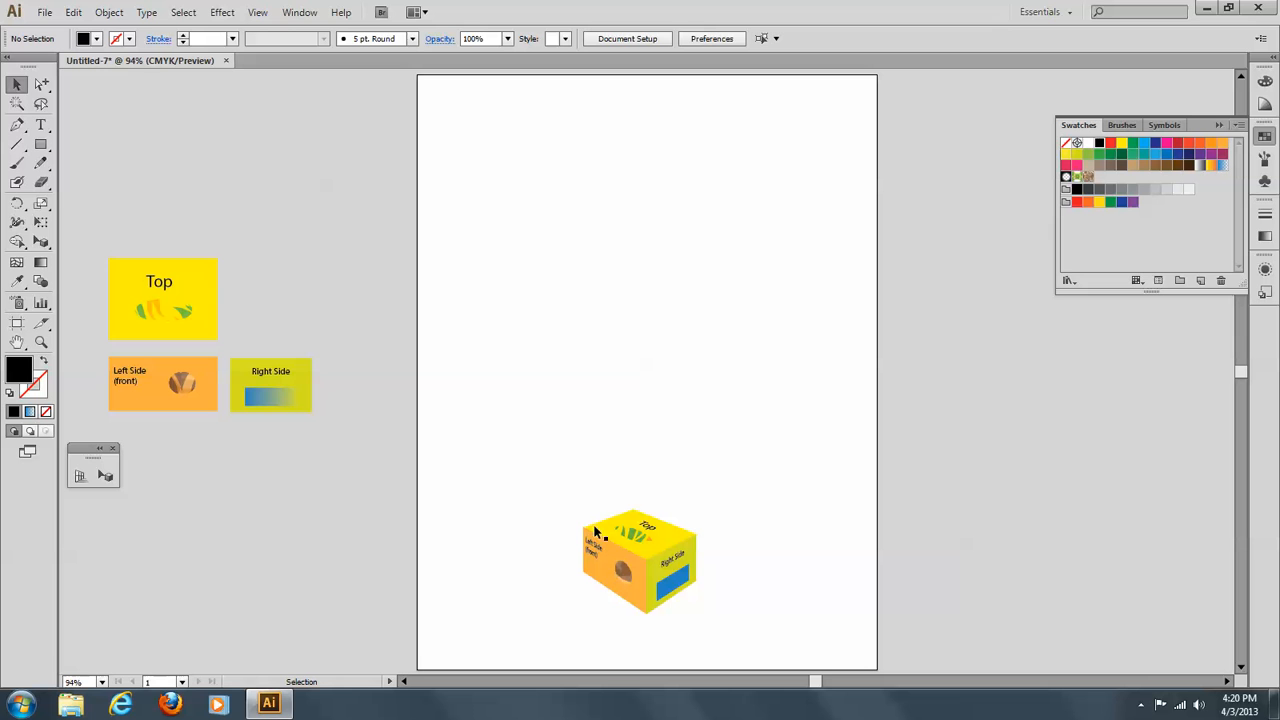
Step: Move the whole box to the upper part of the artboard and enlarge it to fill most of the artboard's upper half
{"action": "left_click_drag", "start_coordinate": [570, 484], "coordinate": [786, 639]}
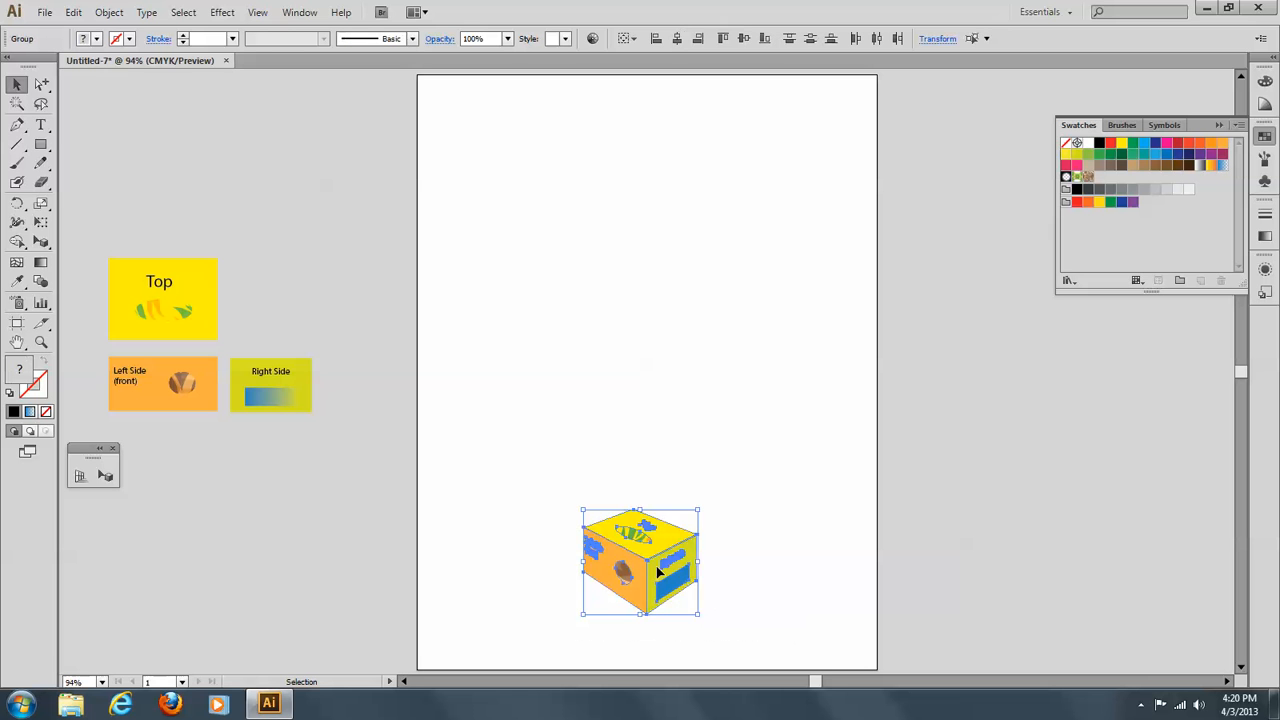
{"action": "left_click_drag", "start_coordinate": [630, 570], "coordinate": [585, 214]}
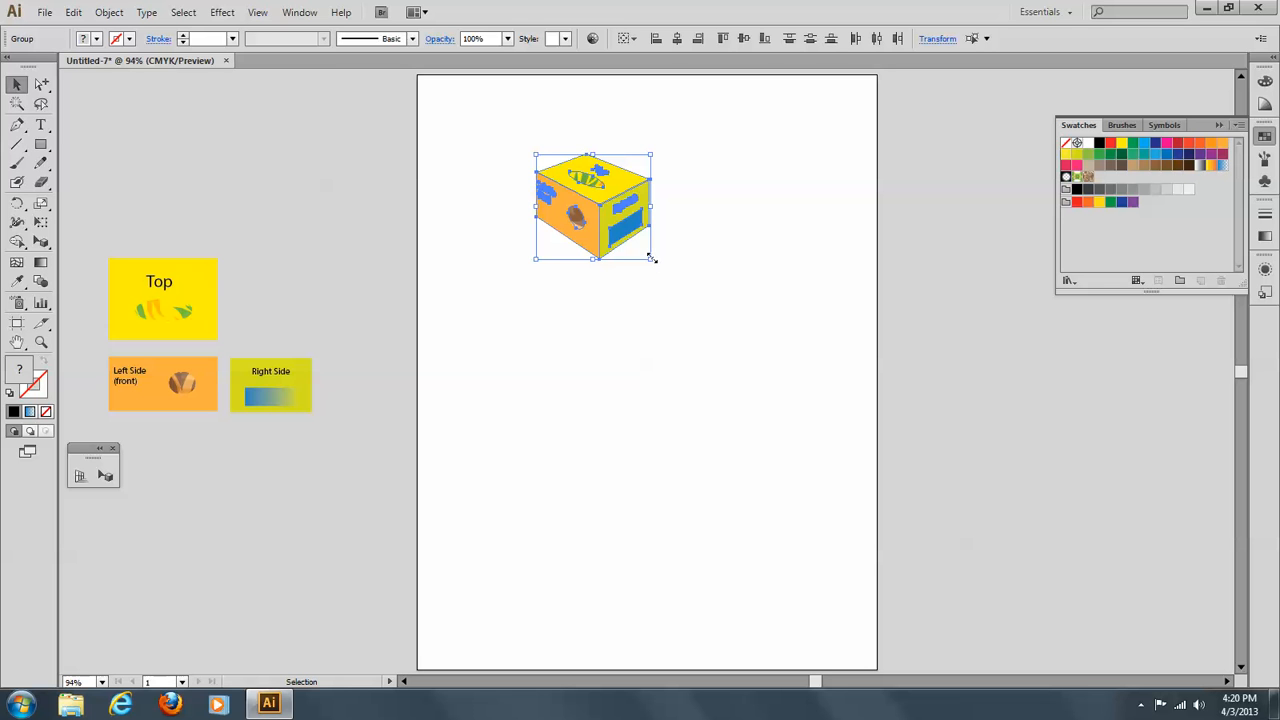
{"action": "left_click_drag", "start_coordinate": [651, 259], "coordinate": [829, 458]}
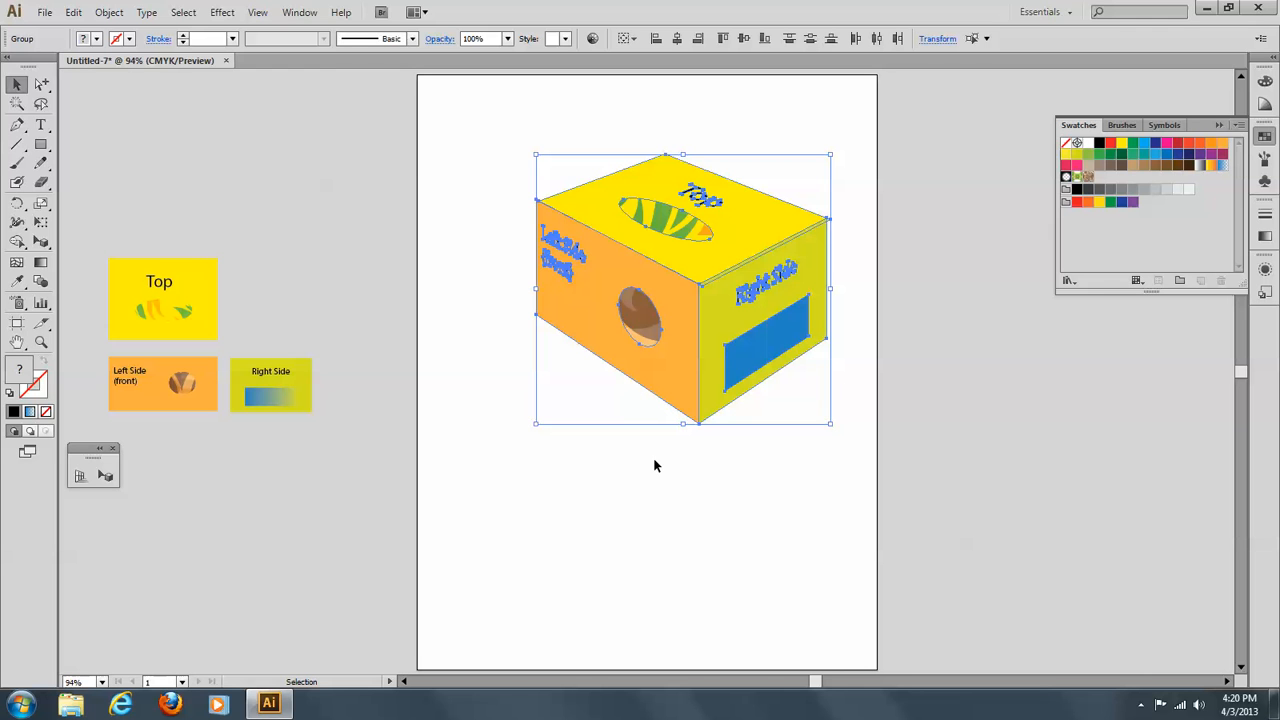
{"action": "left_click", "coordinate": [194, 146]}
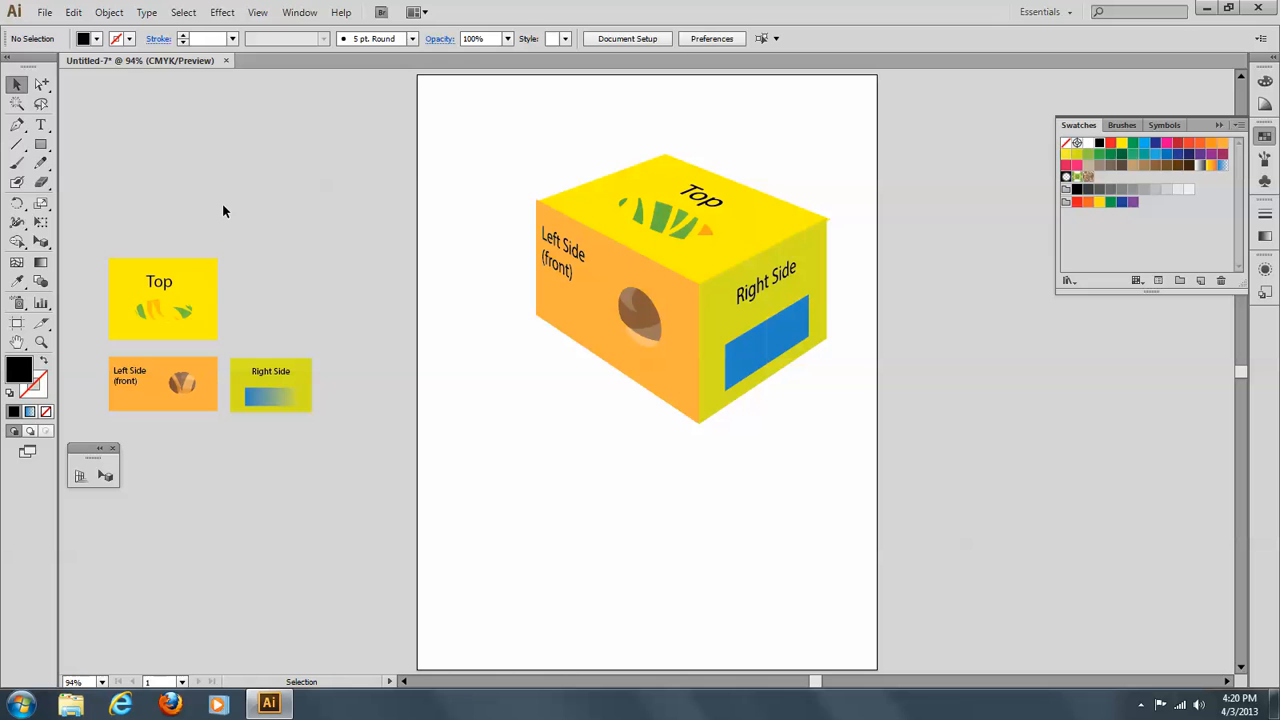